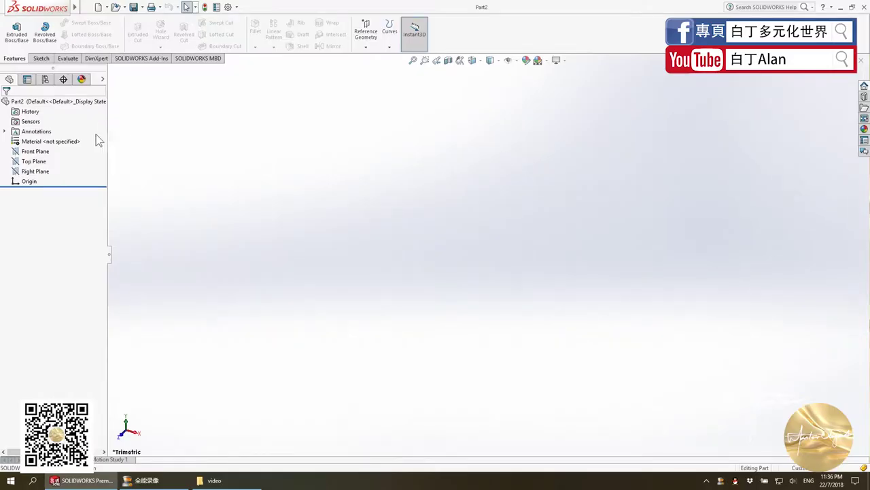
# Select the Top Plane in the feature tree and switch to the Sketch tools
pyautogui.click(34, 161)
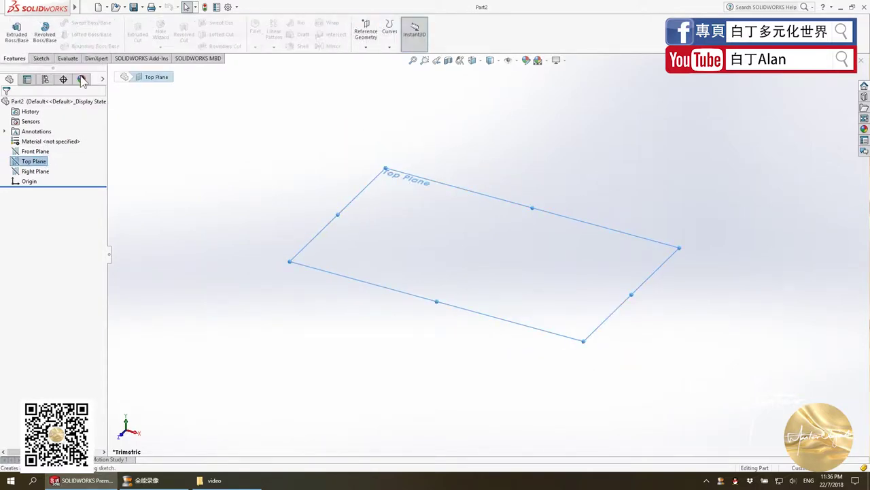
pyautogui.click(366, 46)
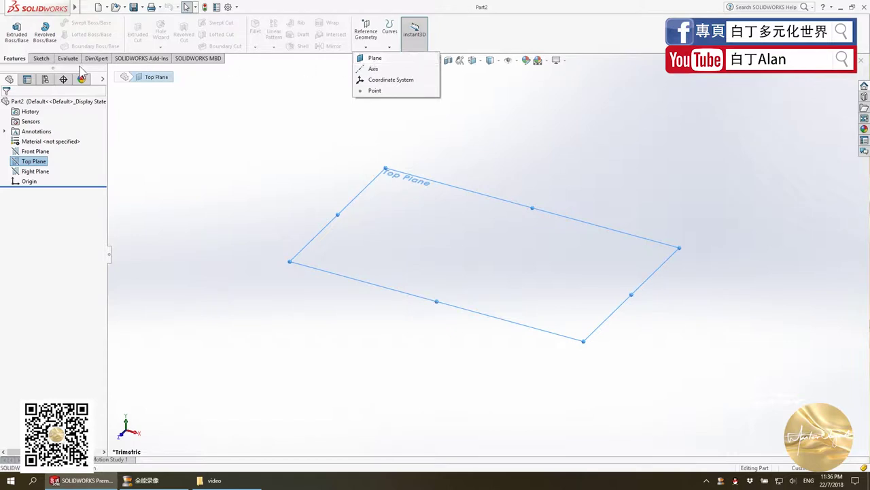
pyautogui.click(39, 60)
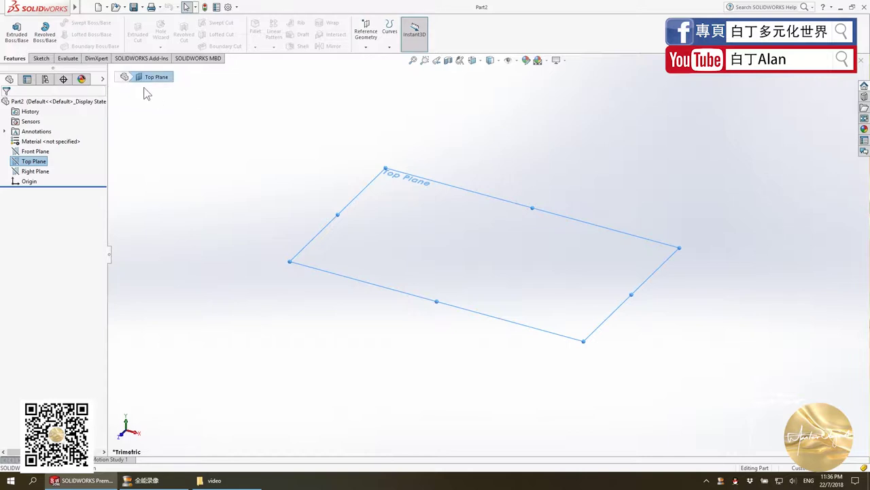
pyautogui.click(41, 58)
# Start a sketch on the Top Plane and draw a corner rectangle from the origin
pyautogui.click(13, 35)
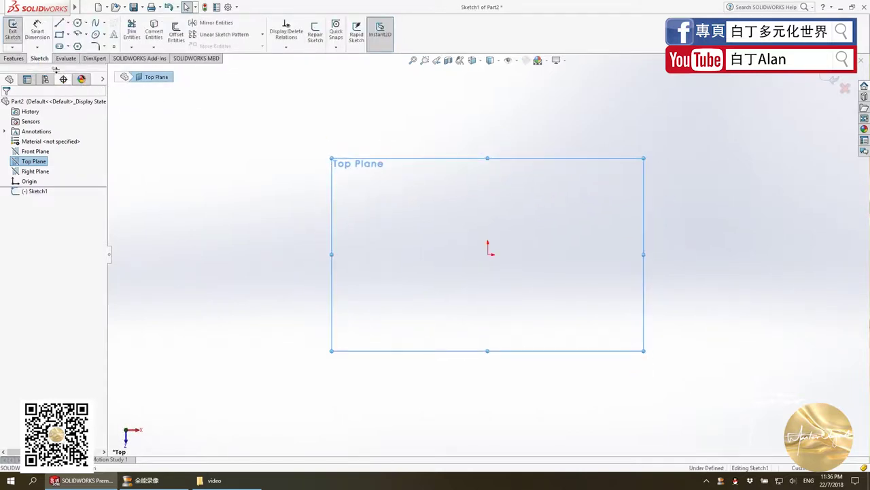
pyautogui.click(17, 59)
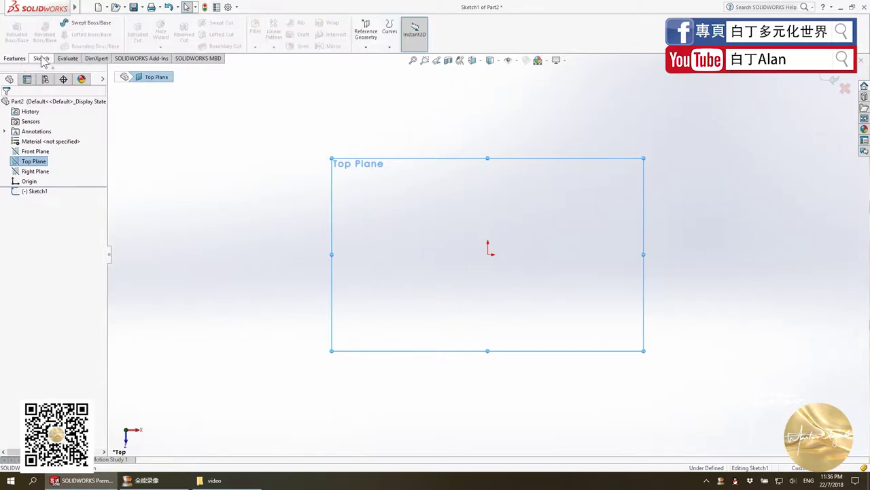
pyautogui.click(40, 59)
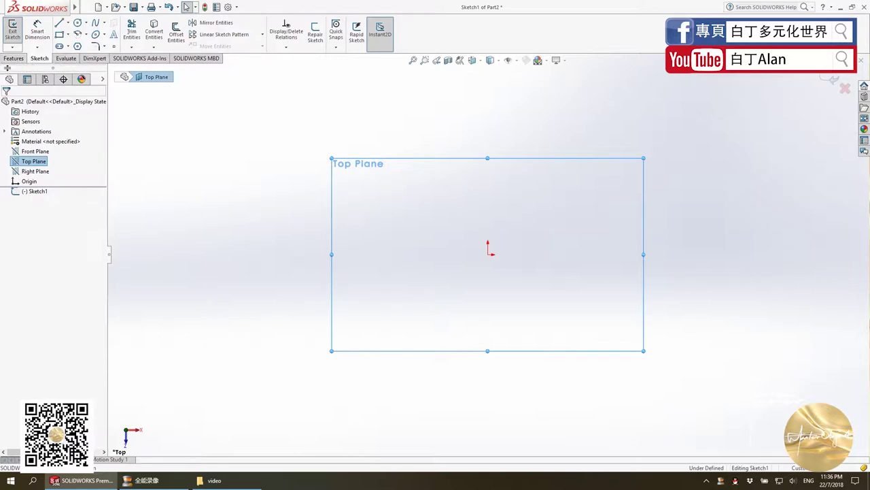
pyautogui.click(20, 61)
pyautogui.click(40, 60)
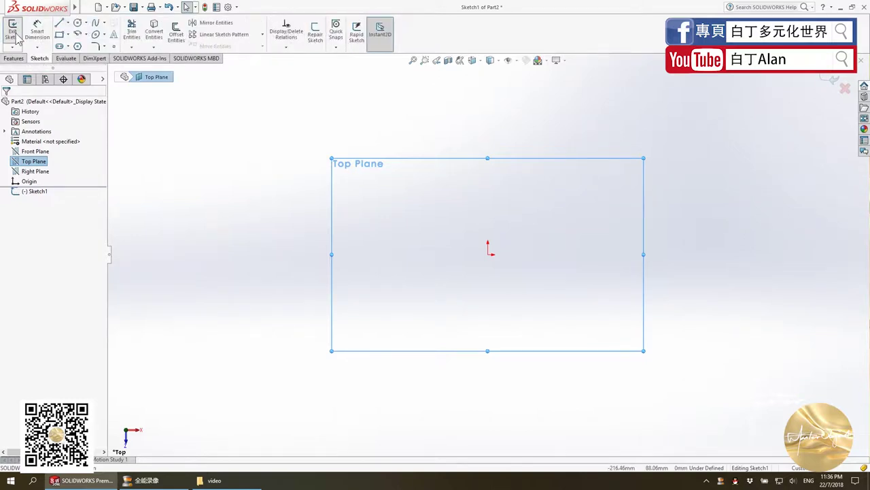
pyautogui.click(61, 35)
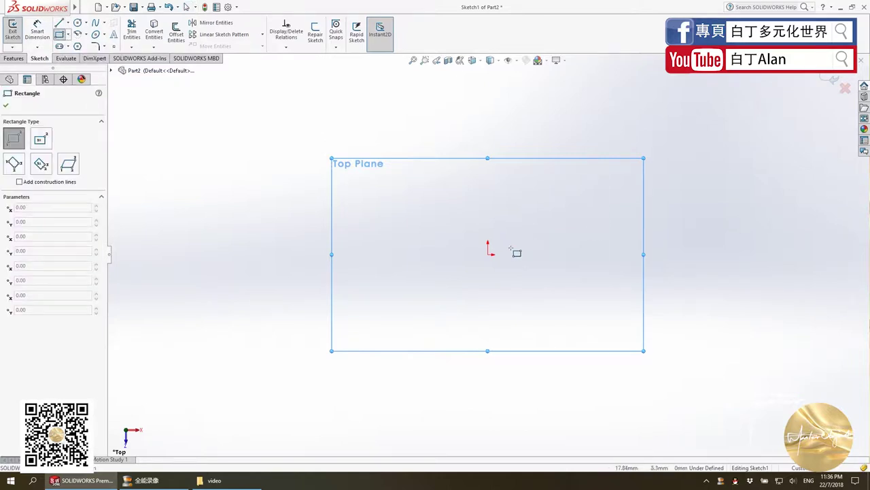
pyautogui.click(487, 254)
pyautogui.click(556, 193)
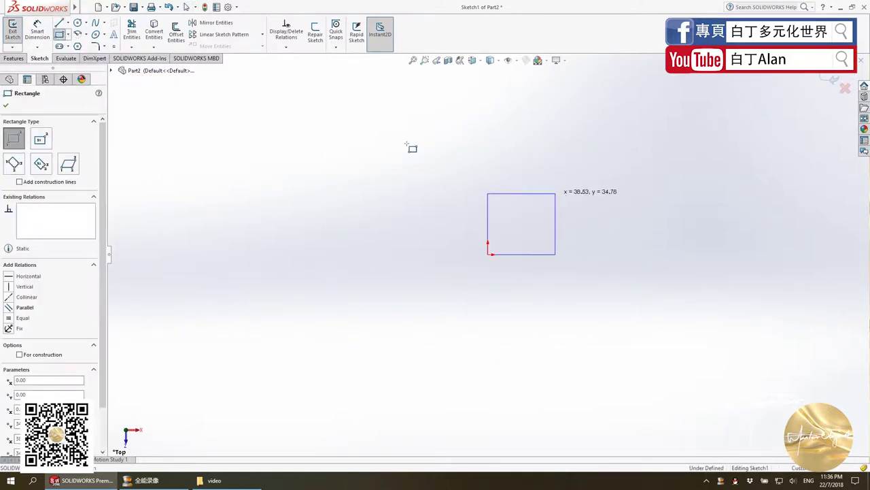
# Dimension the rectangle's top side to 40 mm
pyautogui.click(41, 39)
pyautogui.click(550, 194)
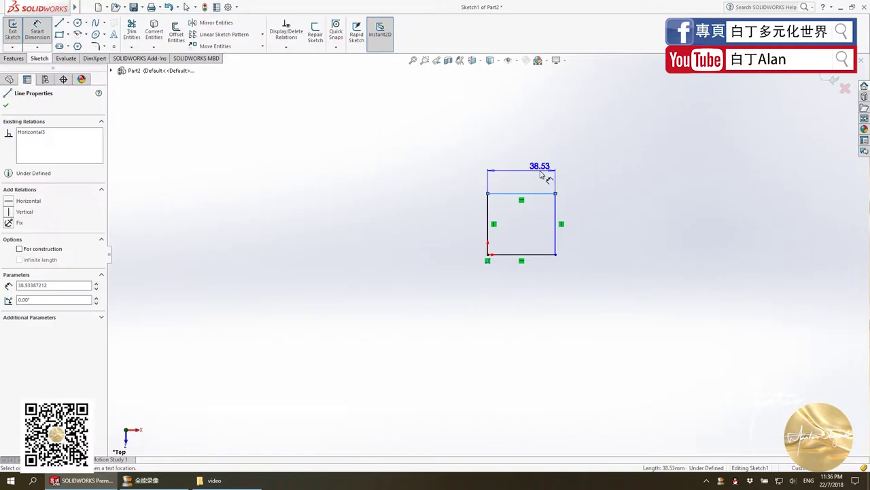
pyautogui.click(540, 174)
pyautogui.write('40')
pyautogui.press('Return')
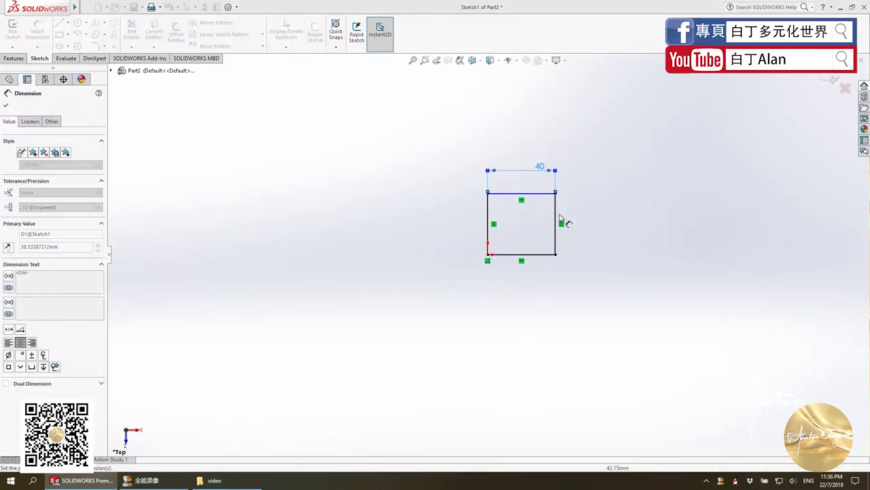
pyautogui.press('Escape')
# Make all four sides equal and exit the fully defined square sketch
pyautogui.click(556, 207)
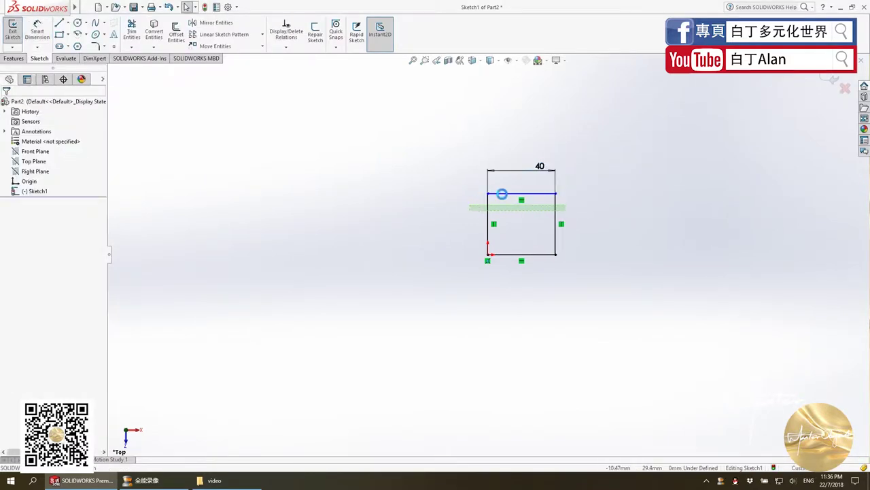
pyautogui.keyDown('ctrl'); pyautogui.click(501, 193); pyautogui.keyUp('ctrl')
pyautogui.keyDown('ctrl'); pyautogui.click(487, 224); pyautogui.keyUp('ctrl')
pyautogui.keyDown('ctrl'); pyautogui.click(510, 255); pyautogui.keyUp('ctrl')
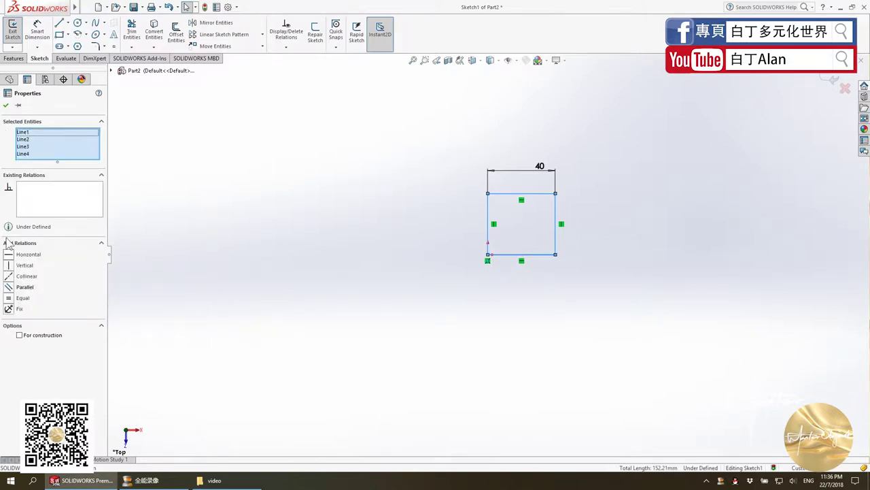
pyautogui.click(8, 300)
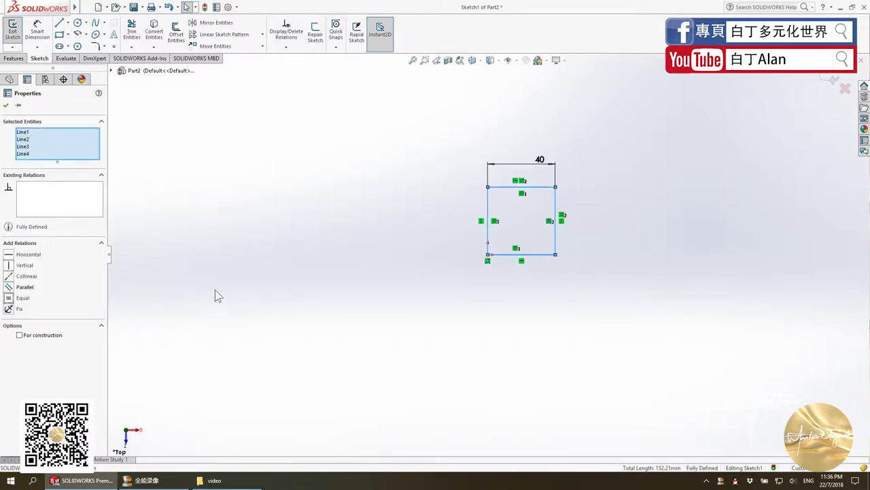
pyautogui.press('Escape')
pyautogui.click(831, 85)
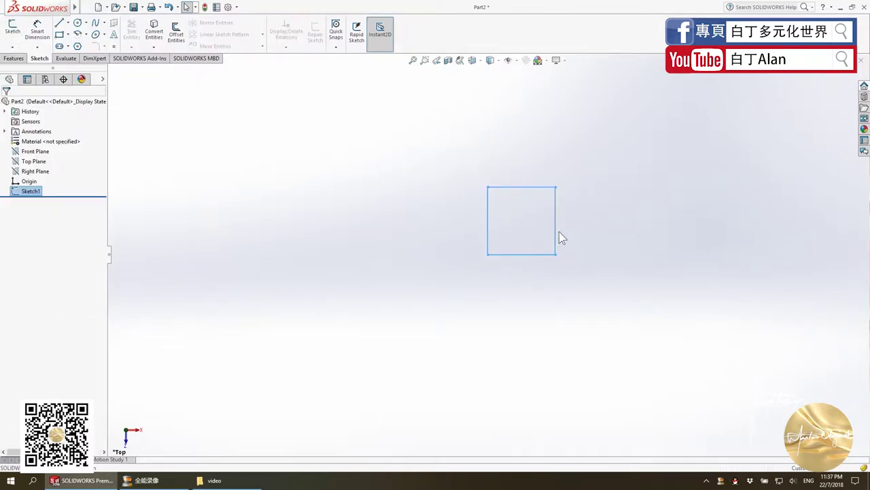
# Extrude Sketch1 as a Blind boss 20 mm deep, creating Boss-Extrude1
pyautogui.click(13, 57)
pyautogui.click(17, 31)
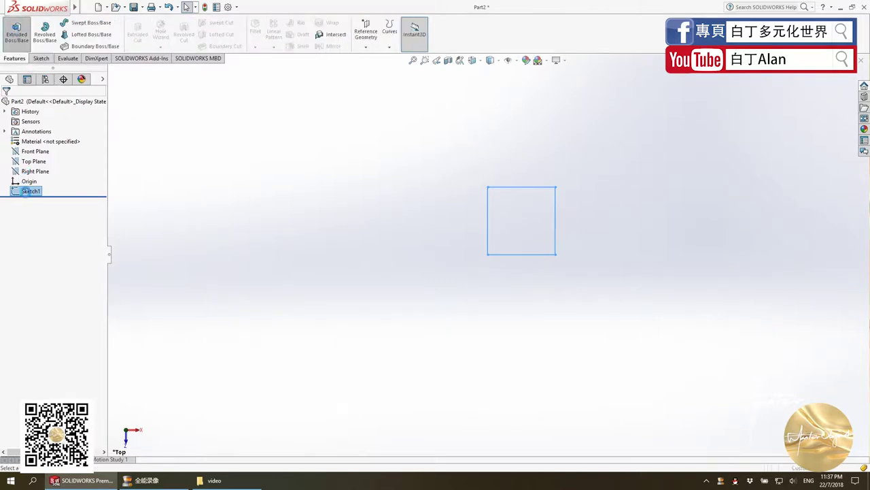
pyautogui.write('40')
pyautogui.press('Return')
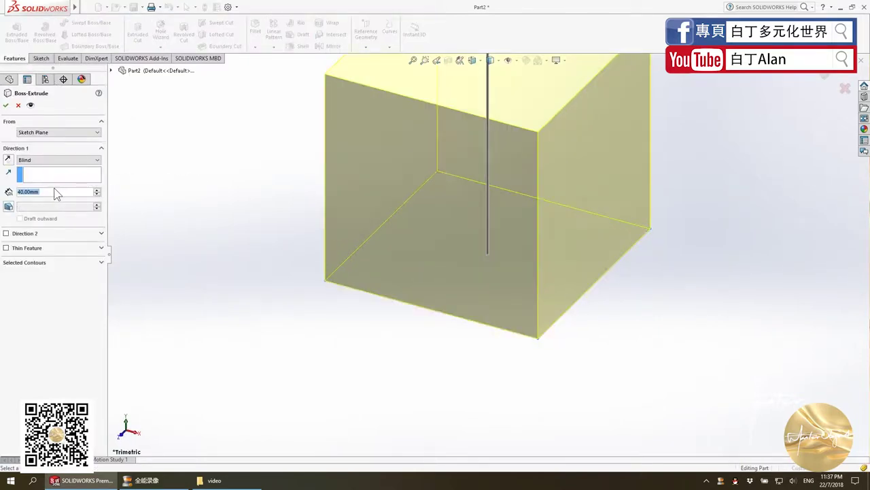
pyautogui.write('20')
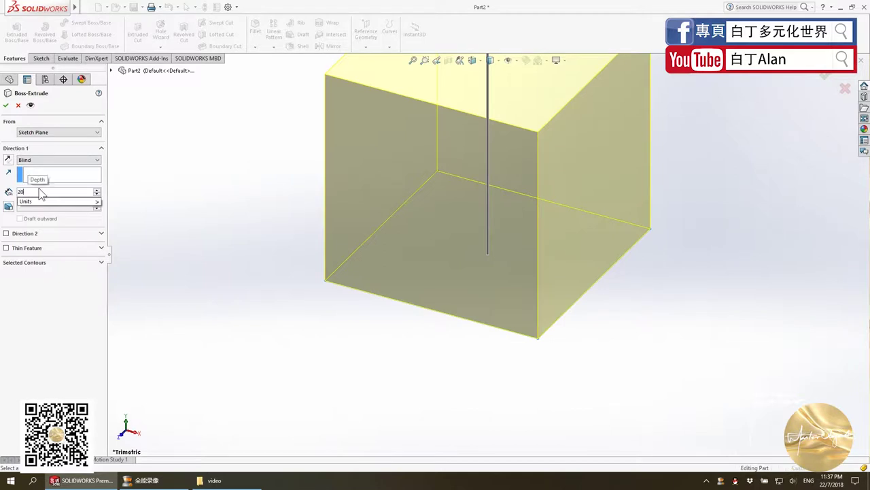
pyautogui.press('Return')
pyautogui.click(5, 104)
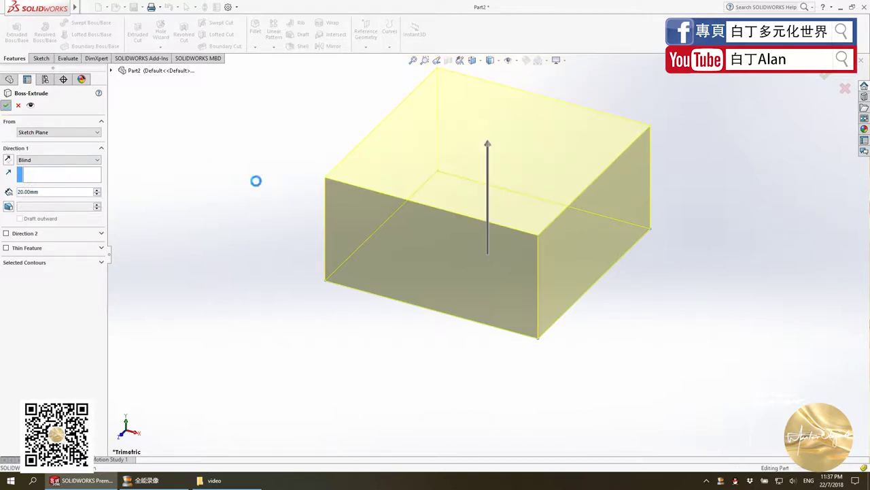
pyautogui.moveTo(272, 182); pyautogui.dragTo(297, 199, button='middle')
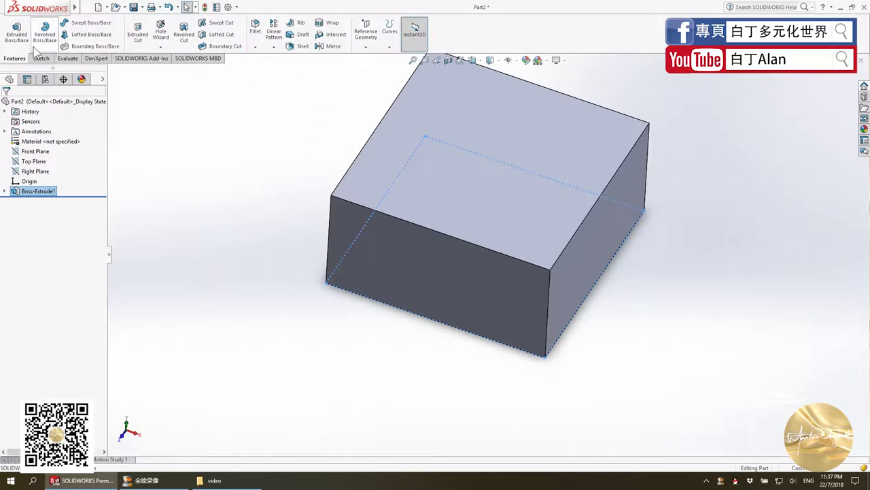
# Shell the block 1 mm thick with the top face removed
pyautogui.click(298, 46)
pyautogui.click(501, 138)
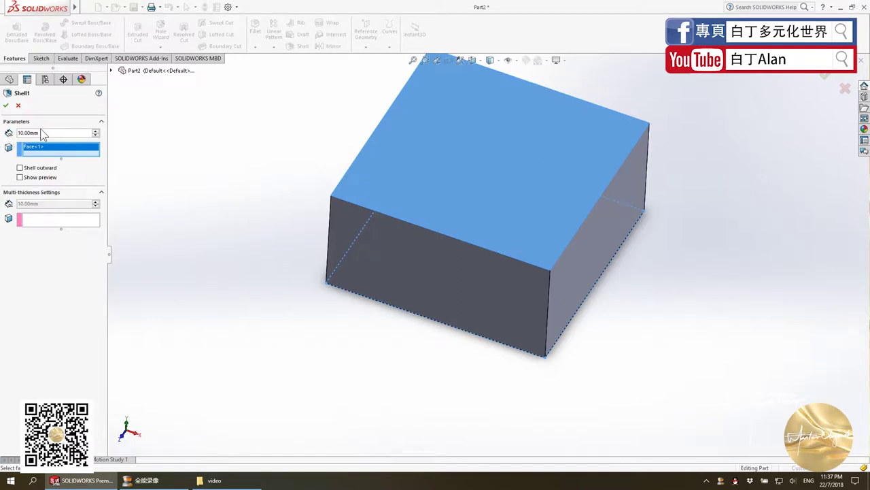
pyautogui.write('1')
pyautogui.press('Return')
pyautogui.click(6, 106)
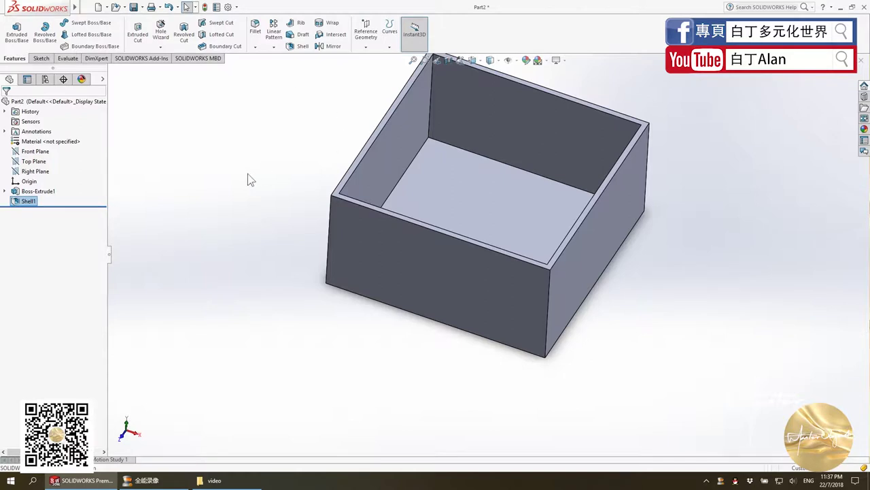
# Edit Shell1 so its 1 mm walls grow inward, then check the rim edge lengths
pyautogui.rightClick(15, 201)
pyautogui.click(17, 180)
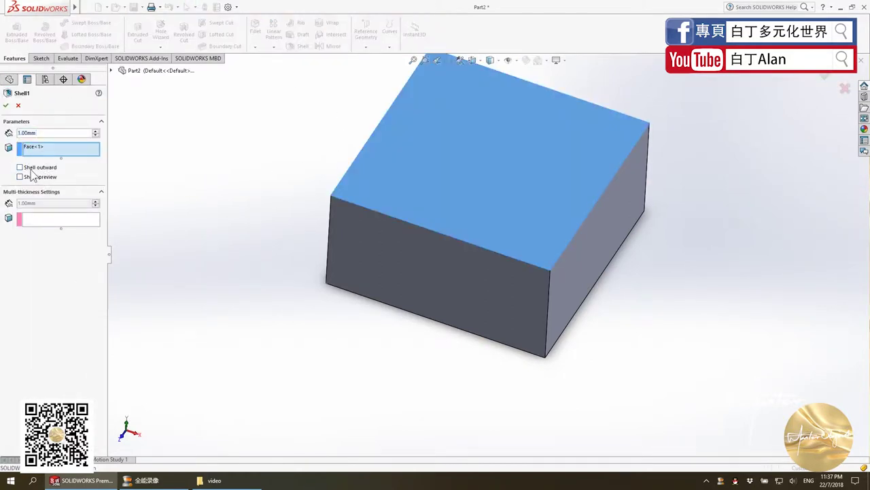
pyautogui.click(5, 105)
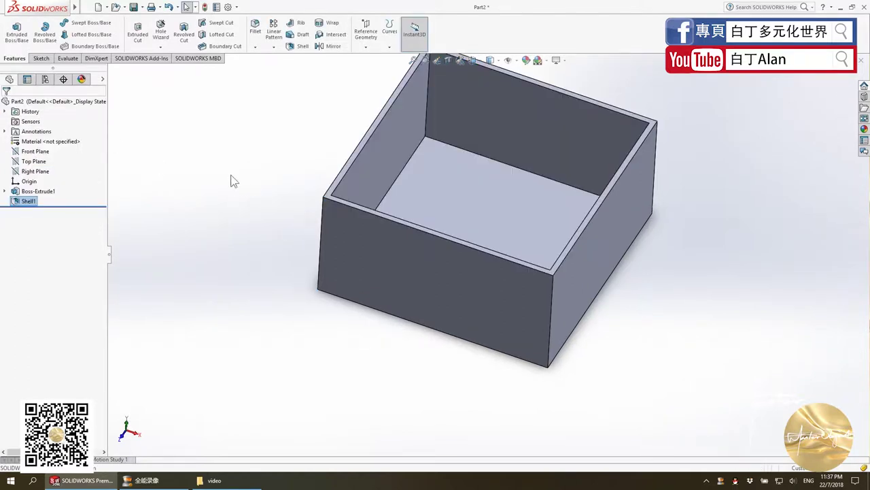
pyautogui.rightClick(26, 206)
pyautogui.click(31, 177)
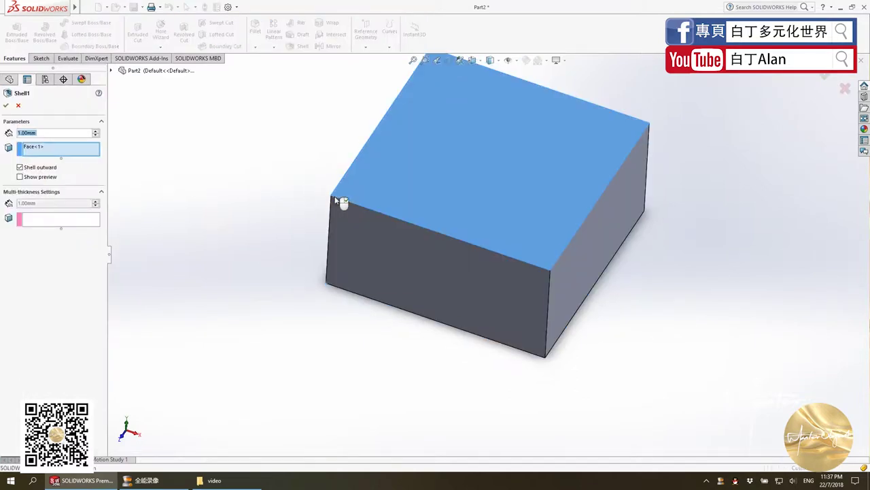
pyautogui.click(40, 170)
pyautogui.click(6, 106)
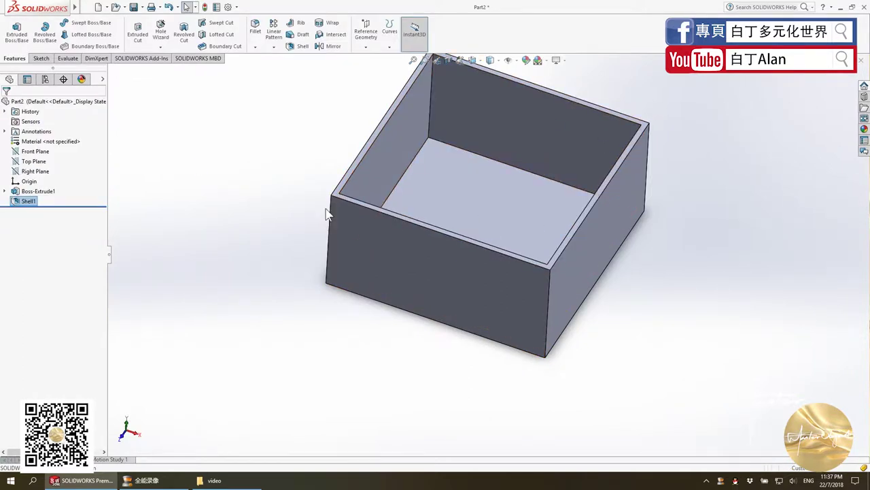
pyautogui.click(340, 202)
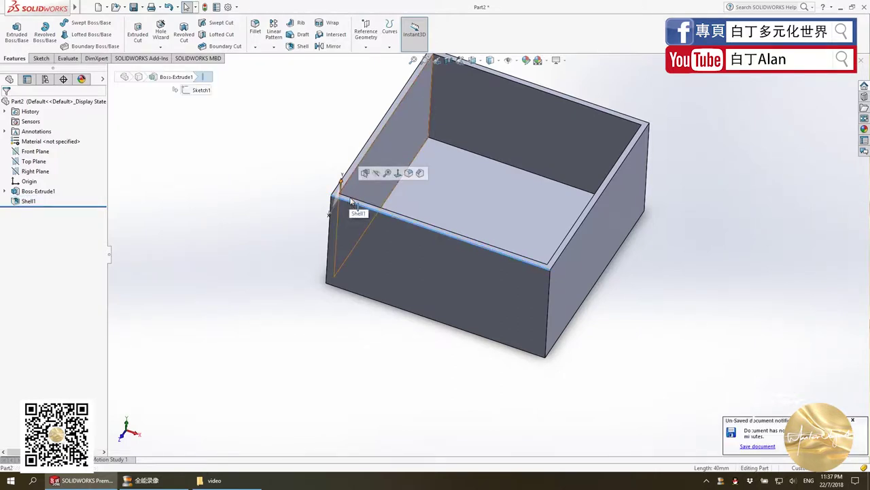
pyautogui.click(352, 202)
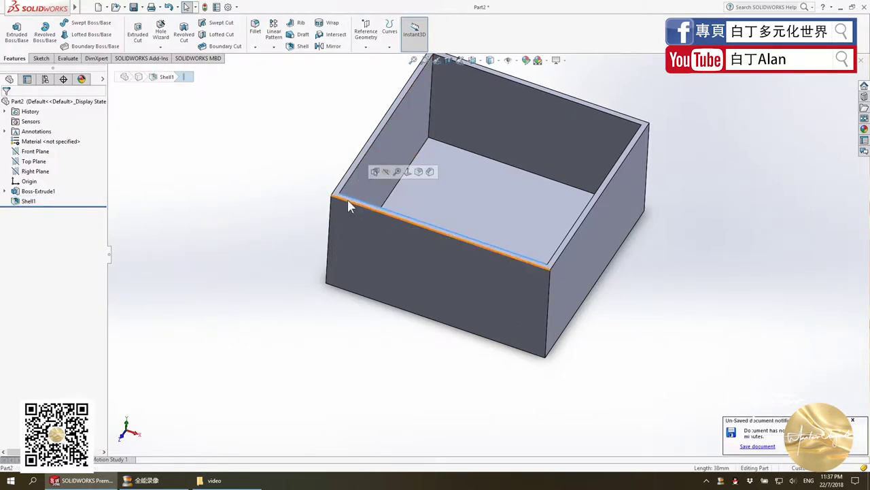
pyautogui.click(303, 213)
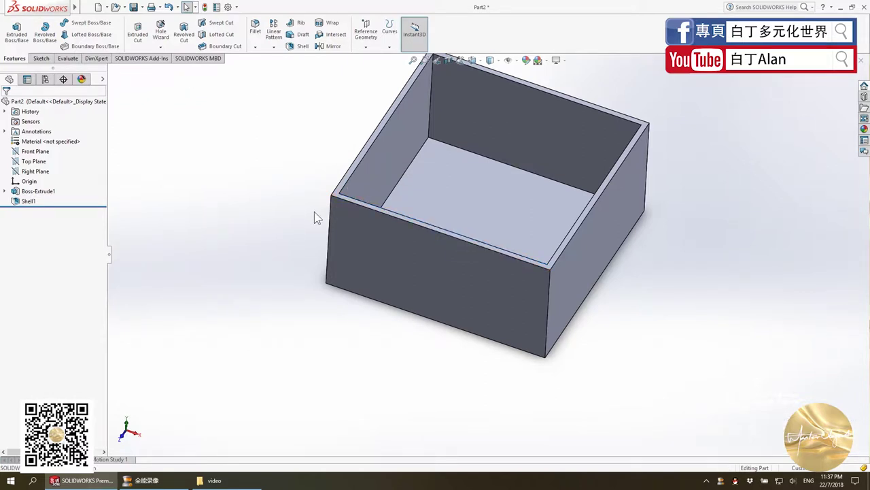
pyautogui.press('f')
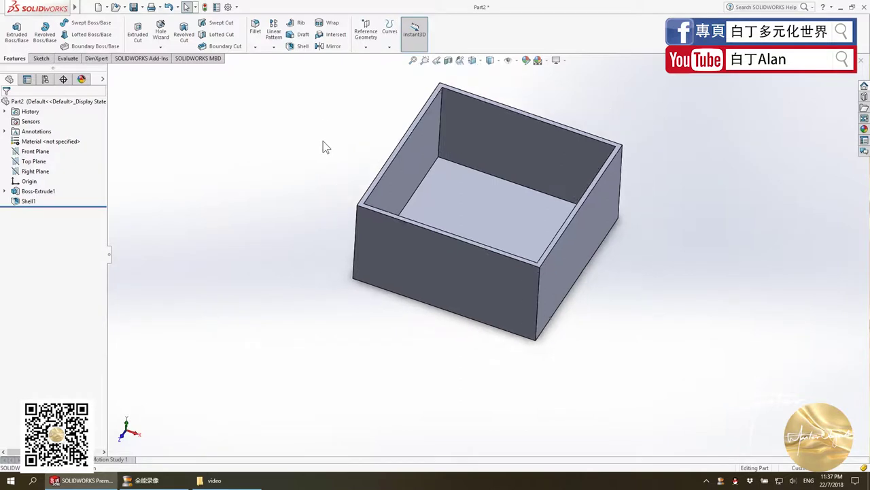
pyautogui.scroll(-1, 354, 53)
pyautogui.scroll(1, 367, 38)
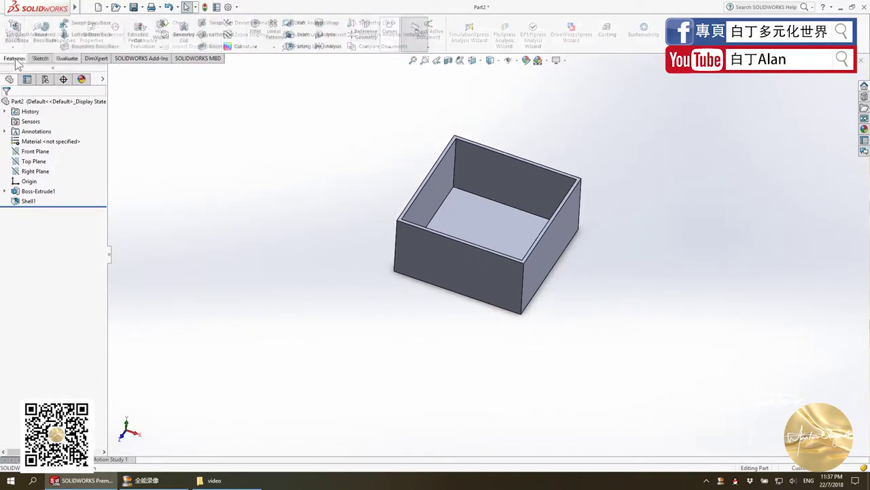
pyautogui.scroll(1, 367, 37)
pyautogui.click(366, 46)
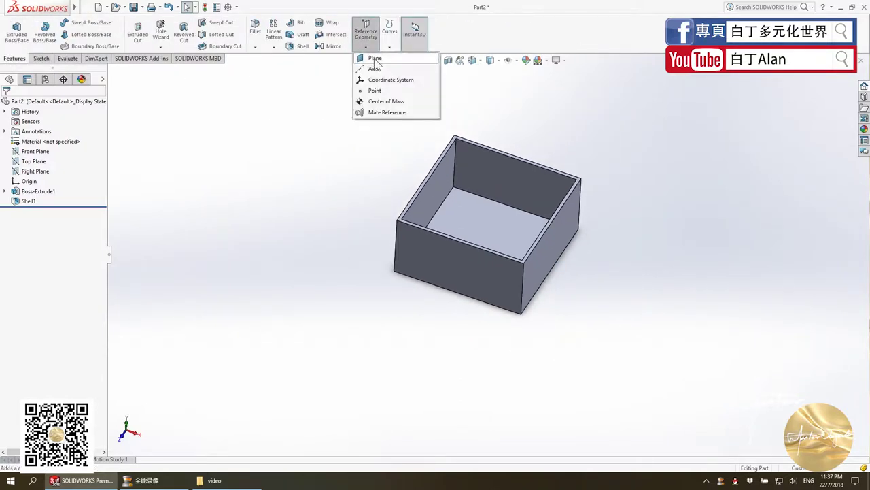
pyautogui.click(375, 59)
pyautogui.scroll(-4, 556, 229)
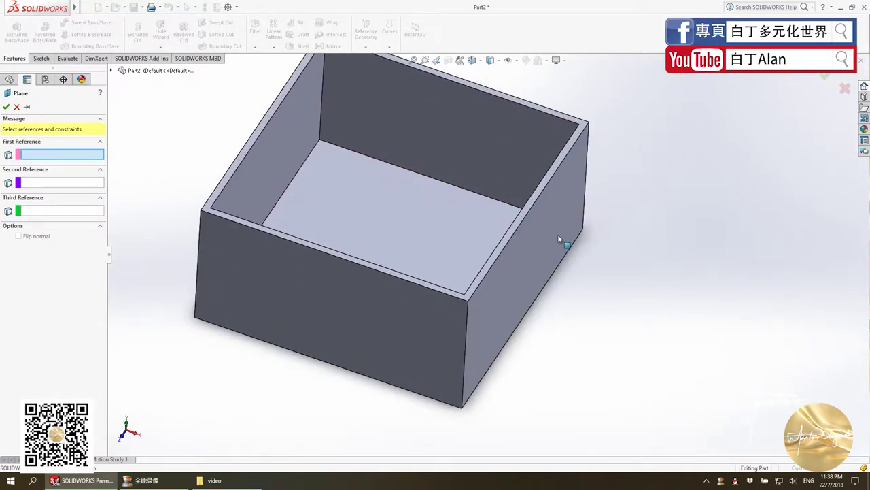
pyautogui.scroll(3, 558, 238)
pyautogui.moveTo(558, 238); pyautogui.dragTo(511, 231, button='middle')
pyautogui.scroll(-2, 372, 216)
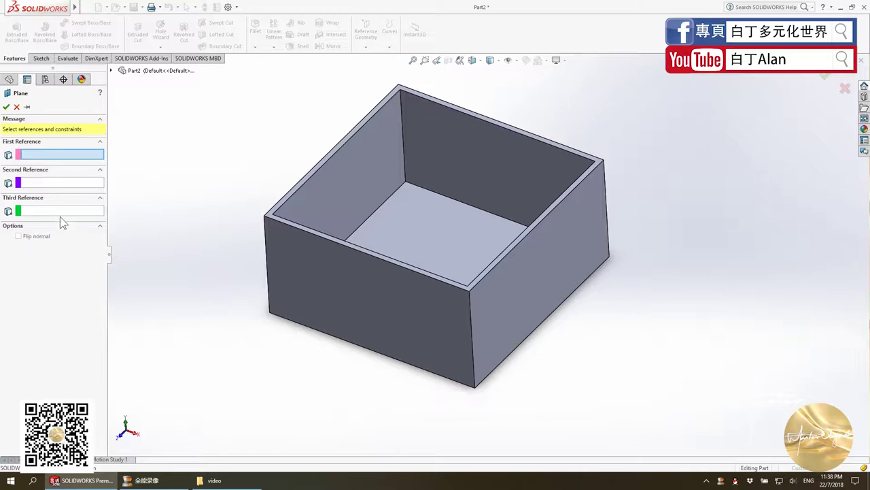
pyautogui.click(17, 107)
pyautogui.press('f')
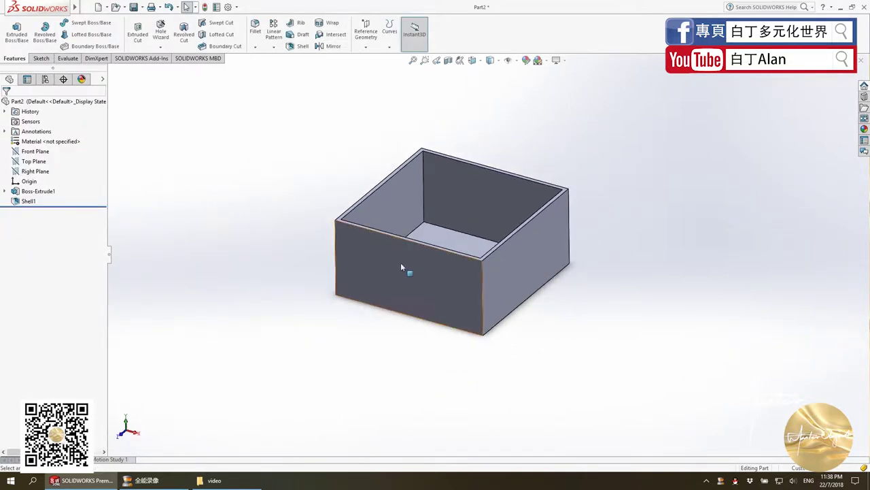
# Start a new sketch on the box's front face, viewed normal to it
pyautogui.click(402, 261)
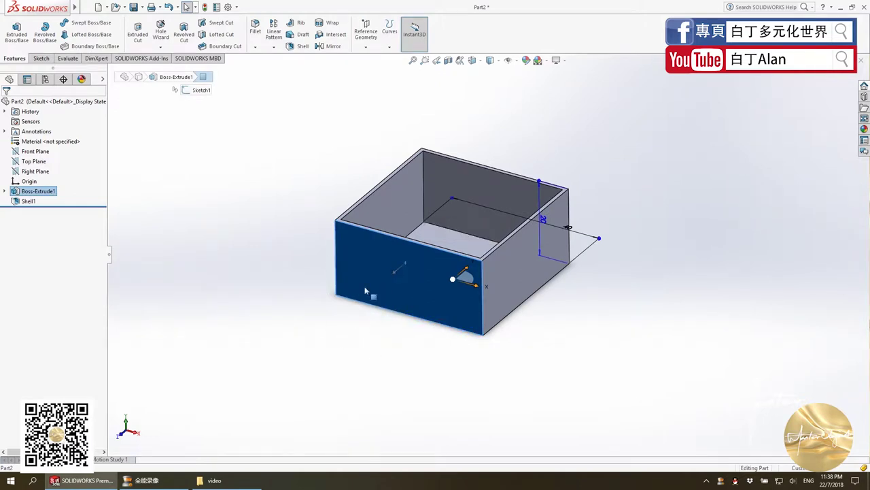
pyautogui.click(323, 361)
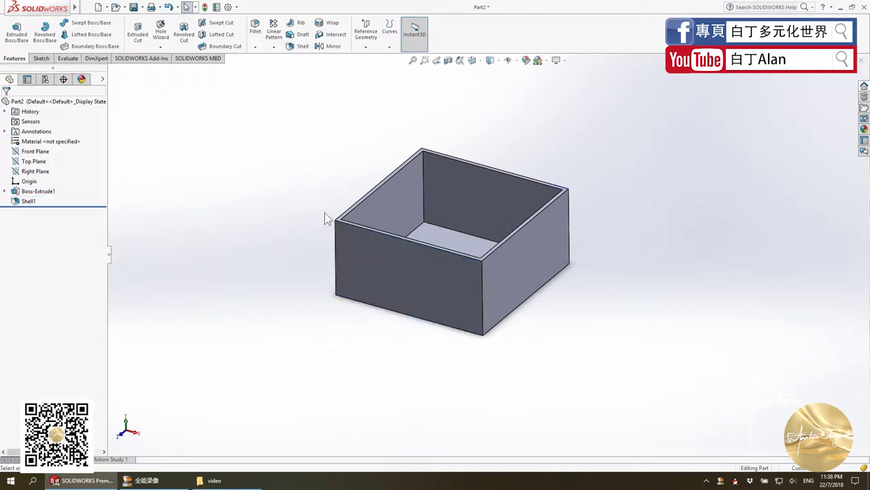
pyautogui.scroll(-3, 326, 218)
pyautogui.click(501, 329)
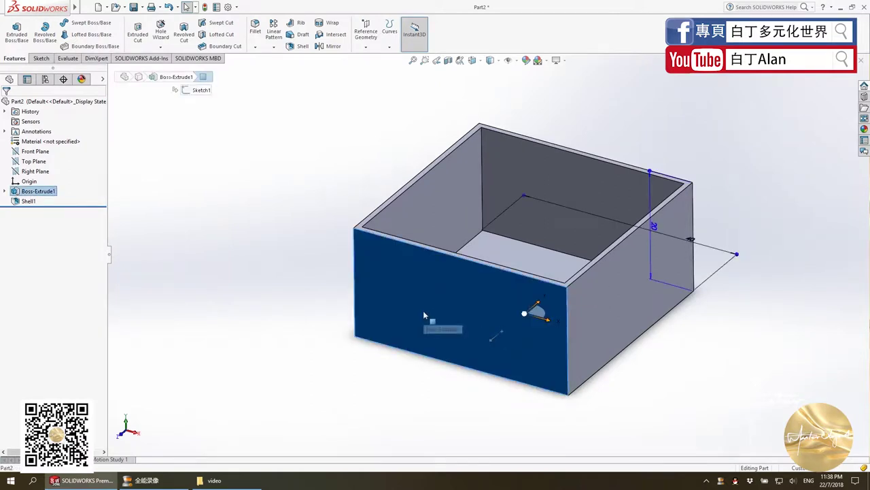
pyautogui.click(37, 58)
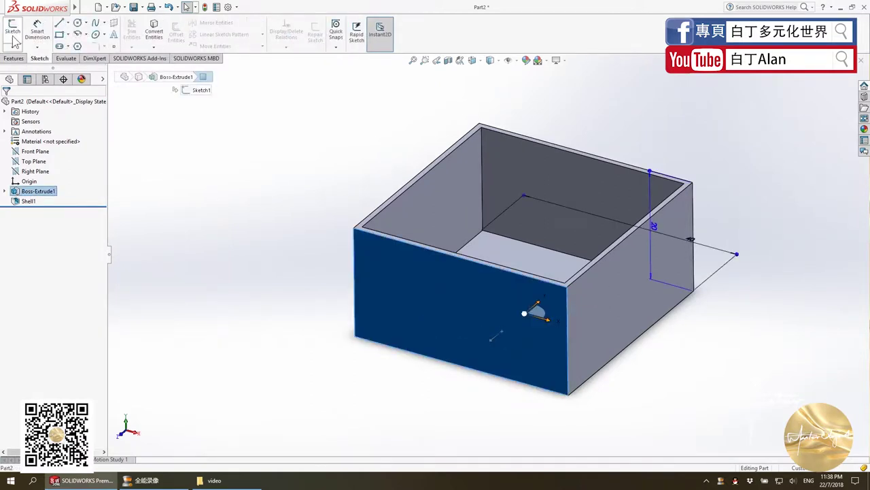
pyautogui.click(12, 29)
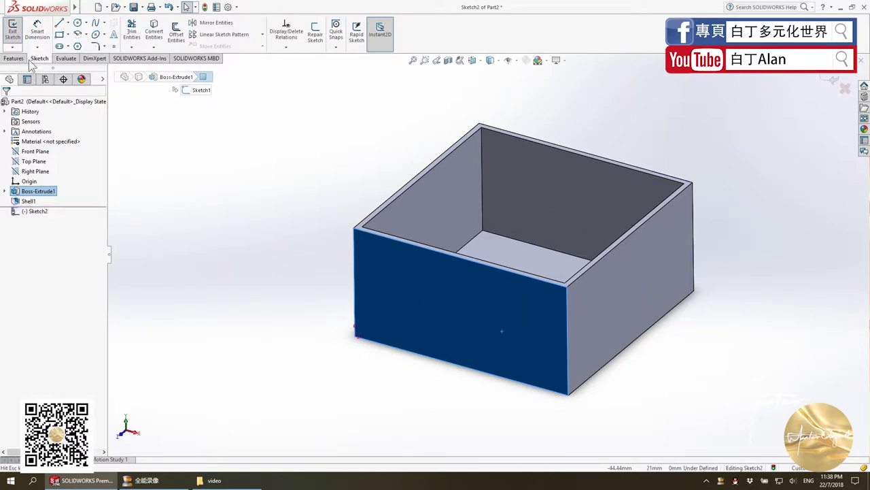
pyautogui.hotkey('ctrl', '8')
# Draw a circle on the front face
pyautogui.click(77, 22)
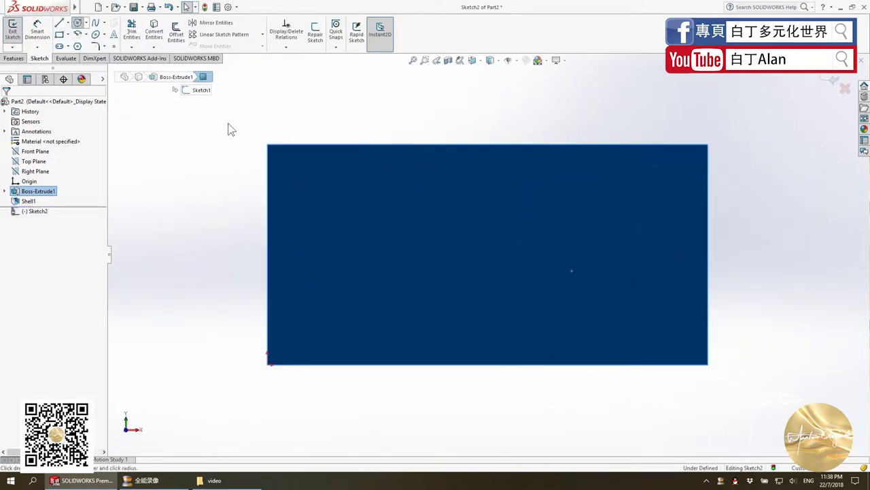
pyautogui.click(475, 252)
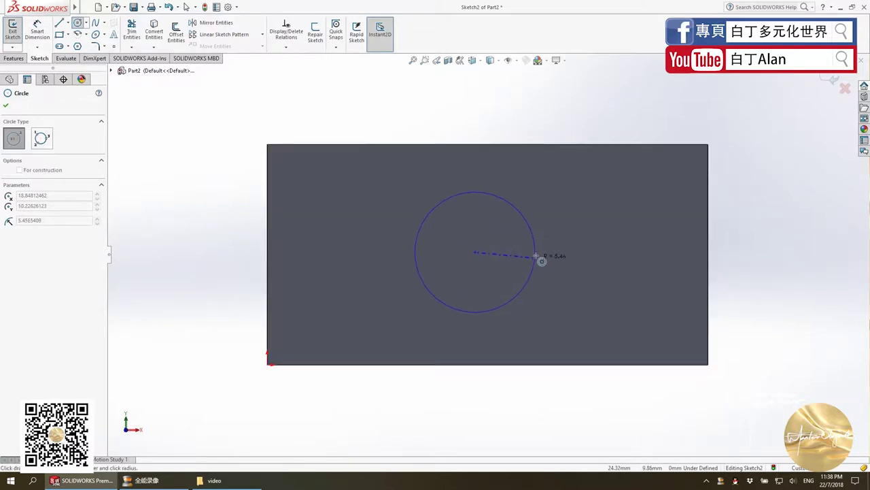
pyautogui.click(535, 259)
pyautogui.press('Escape')
pyautogui.hotkey('ctrl', '7')
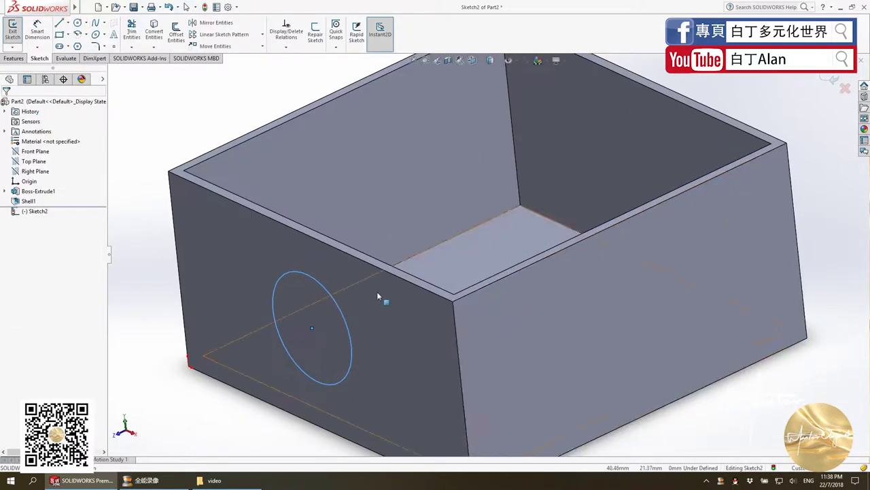
pyautogui.hotkey('ctrl', '1')
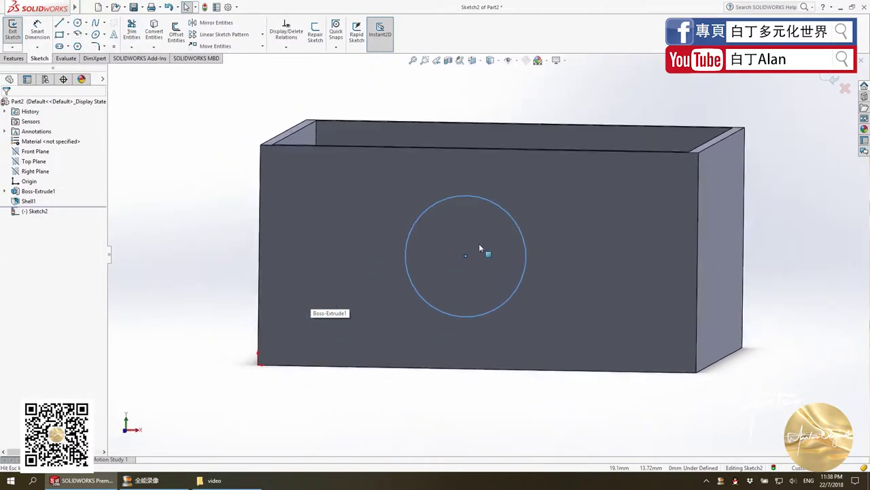
# Dimension the circle's diameter to 15 mm
pyautogui.click(38, 31)
pyautogui.click(528, 278)
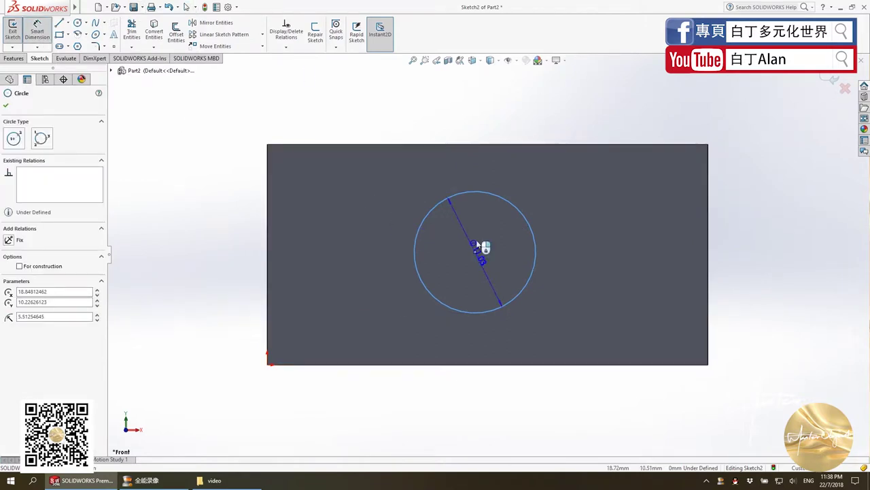
pyautogui.click(484, 182)
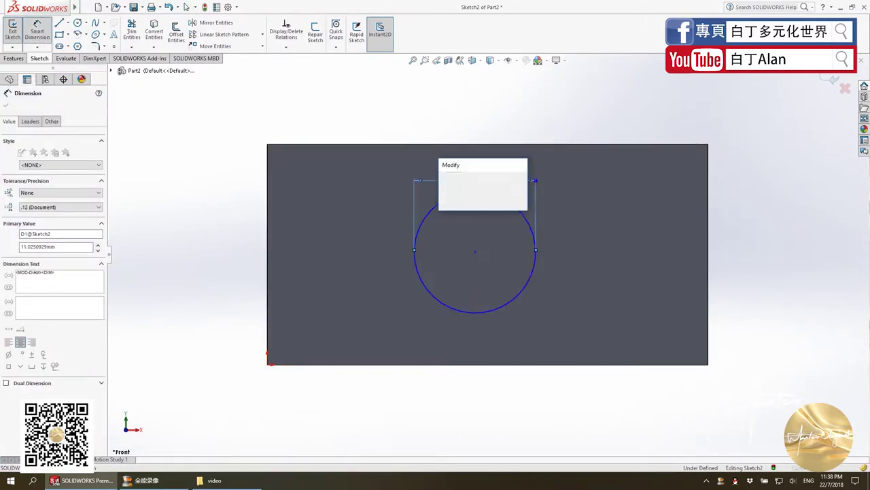
pyautogui.write('15')
pyautogui.press('Return')
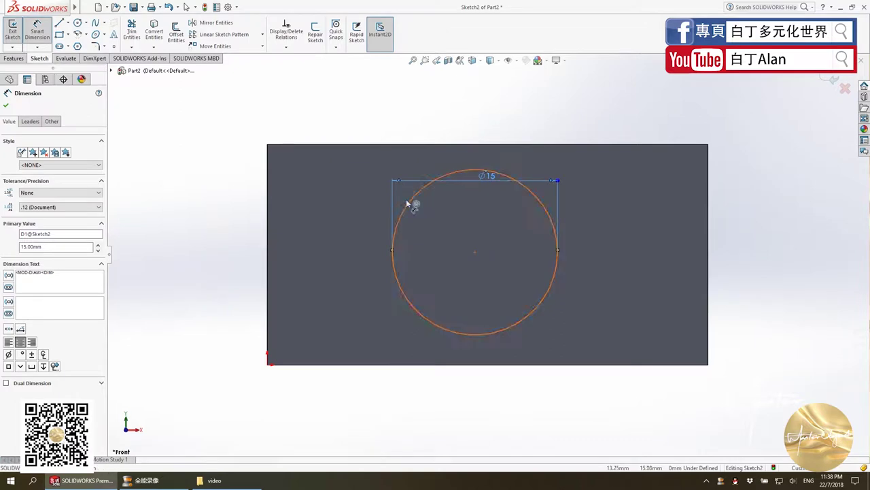
pyautogui.click(408, 200)
pyautogui.press('Escape')
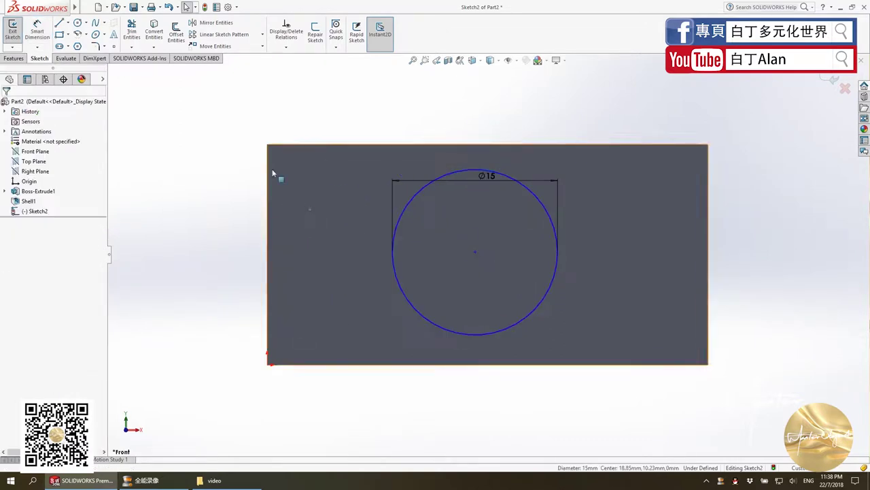
pyautogui.click(68, 23)
pyautogui.click(76, 39)
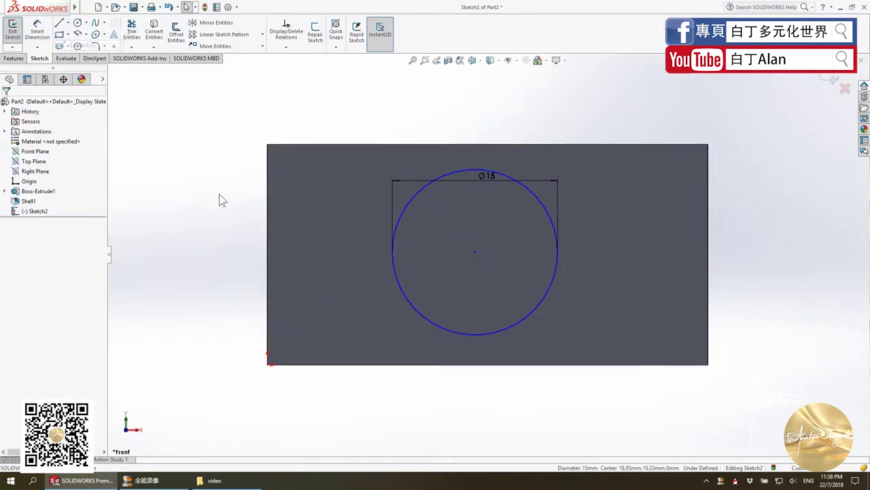
# Draw horizontal and vertical centerlines across the front face between edge midpoints
pyautogui.click(267, 252)
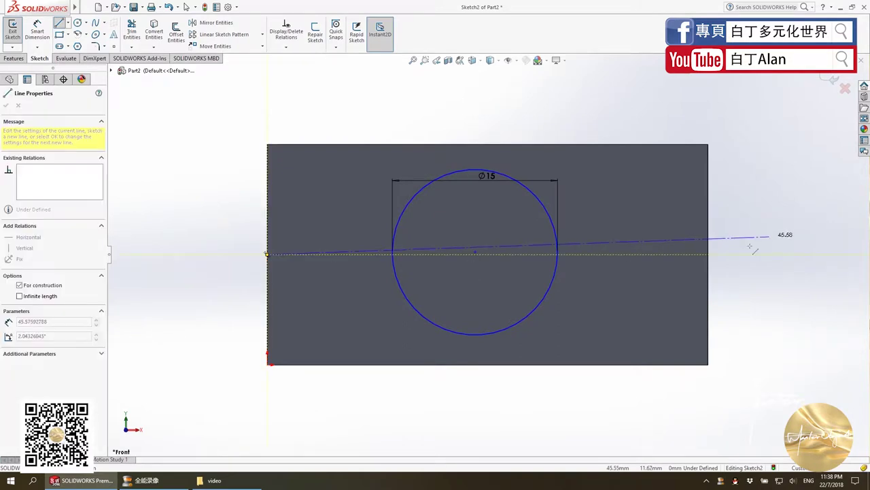
pyautogui.click(708, 251)
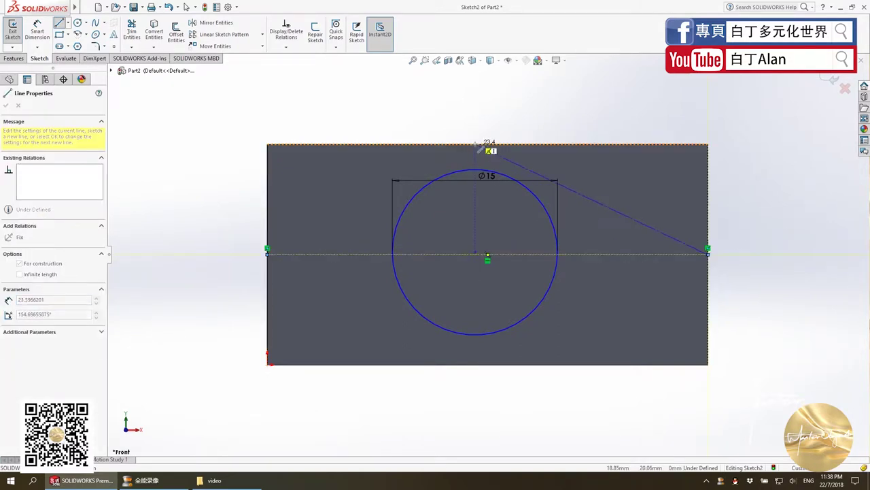
pyautogui.press('Escape')
pyautogui.click(68, 23)
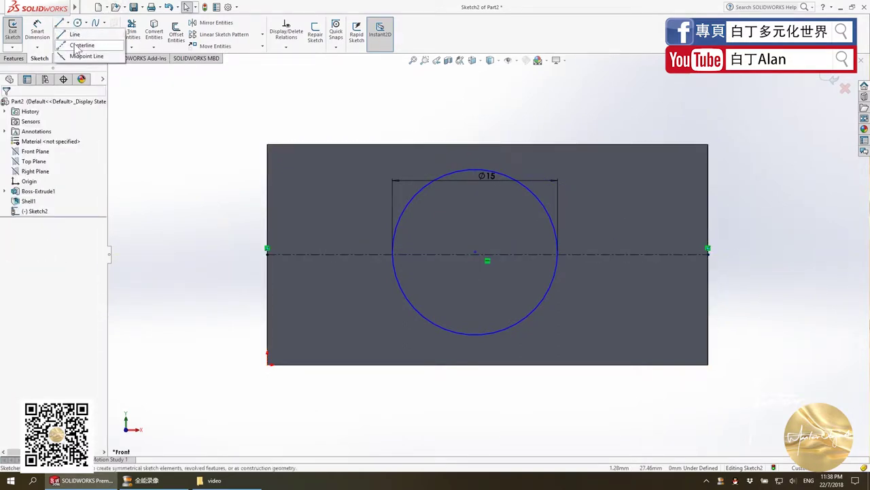
pyautogui.click(82, 45)
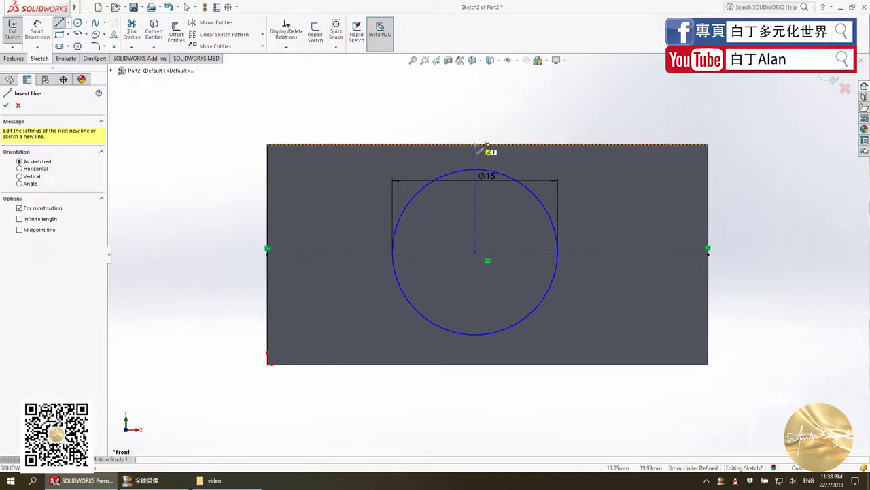
pyautogui.click(487, 144)
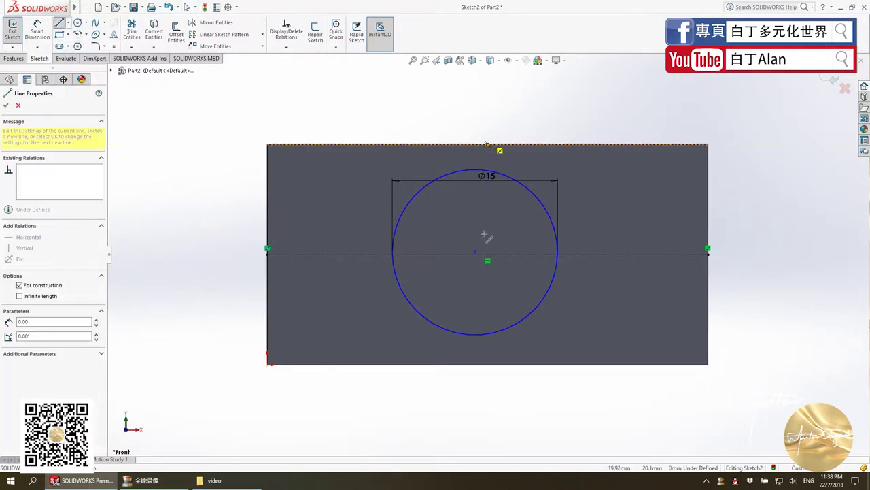
pyautogui.click(487, 364)
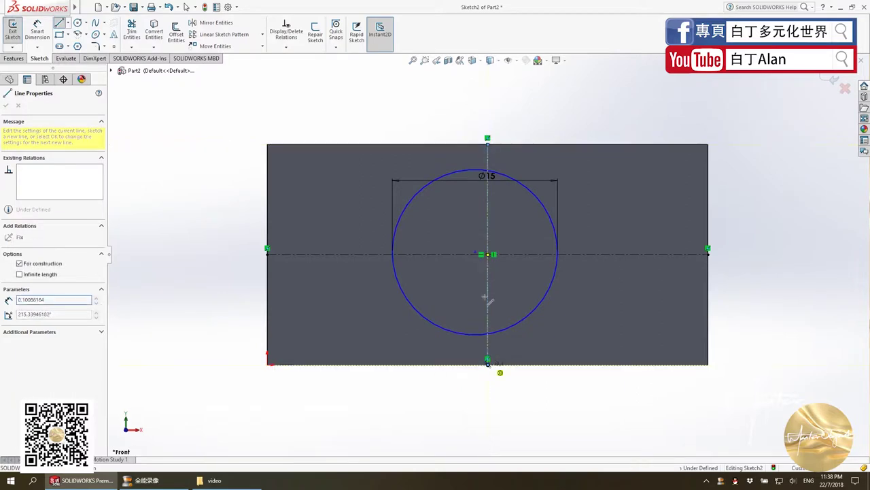
pyautogui.press('Escape')
# Make the circle's centre coincident with the centerlines' intersection
pyautogui.click(476, 254)
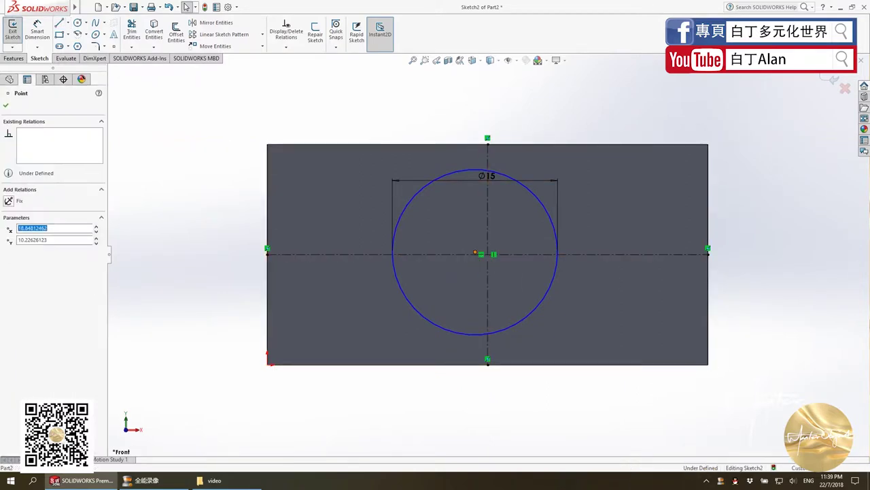
pyautogui.keyDown('ctrl'); pyautogui.click(489, 252); pyautogui.keyUp('ctrl')
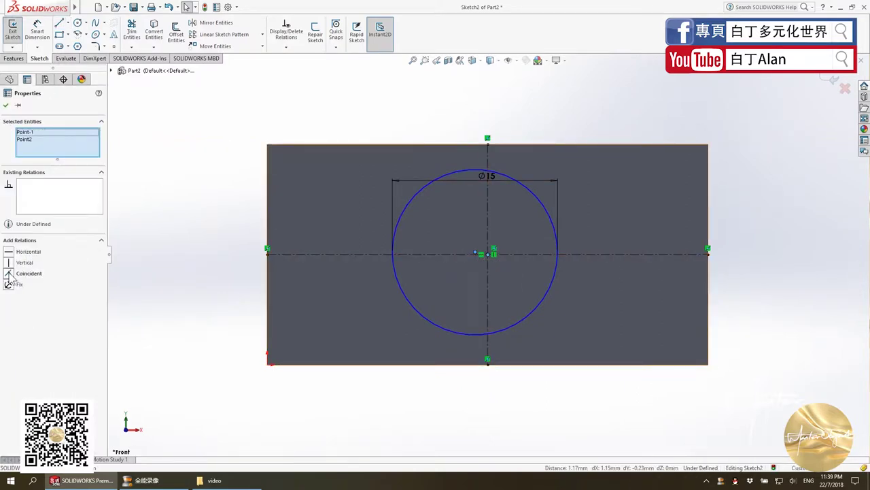
pyautogui.click(9, 273)
pyautogui.click(372, 219)
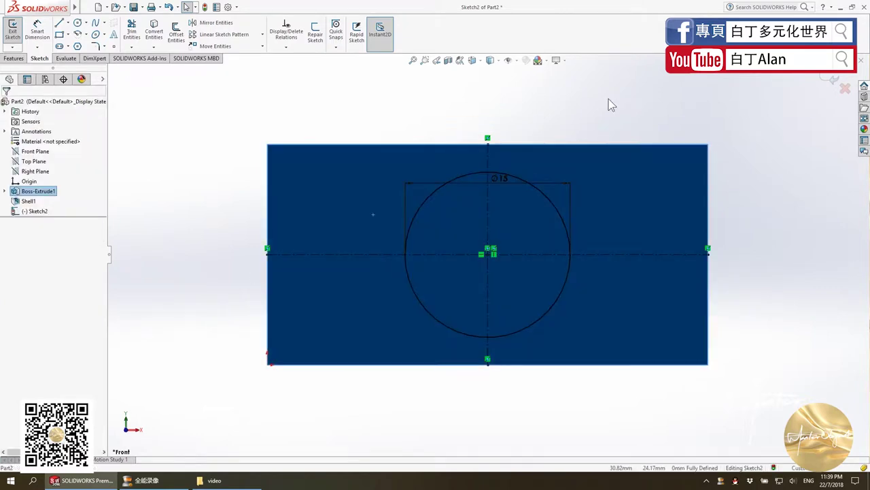
# Extrude the 15 mm circle outward from the front wall as a cylindrical boss
pyautogui.click(674, 123)
pyautogui.click(13, 58)
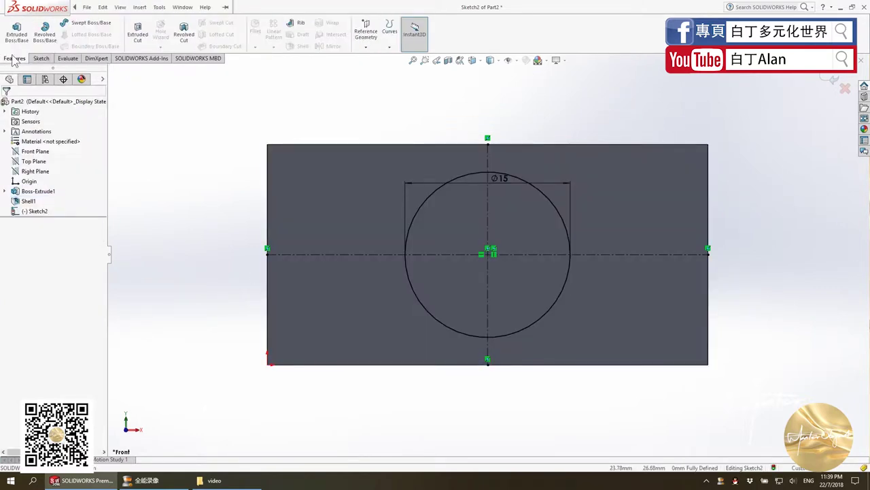
pyautogui.click(17, 33)
pyautogui.moveTo(542, 238)
pyautogui.mouseDown(button='middle')
pyautogui.moveTo(401, 291)
pyautogui.moveTo(320, 259)
pyautogui.mouseUp(button='middle')
pyautogui.click(6, 107)
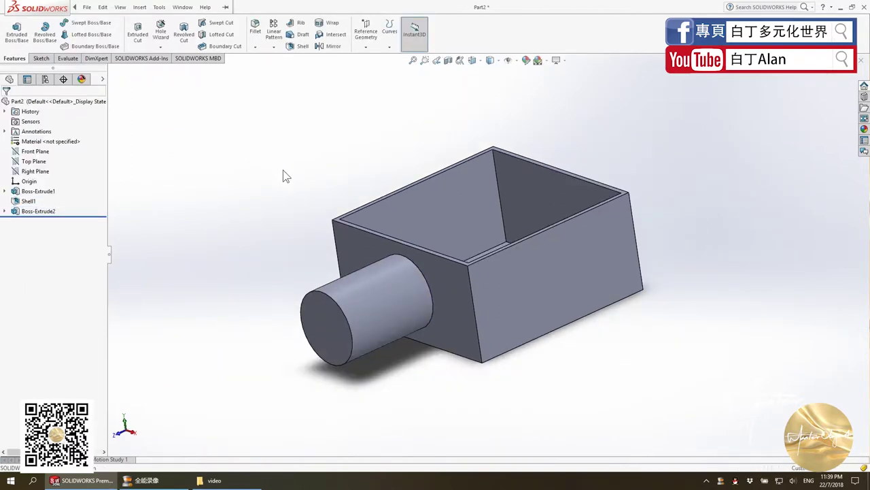
pyautogui.moveTo(286, 175)
pyautogui.mouseDown(button='middle')
pyautogui.moveTo(389, 259)
pyautogui.moveTo(459, 298)
pyautogui.moveTo(442, 298)
pyautogui.mouseUp(button='middle')
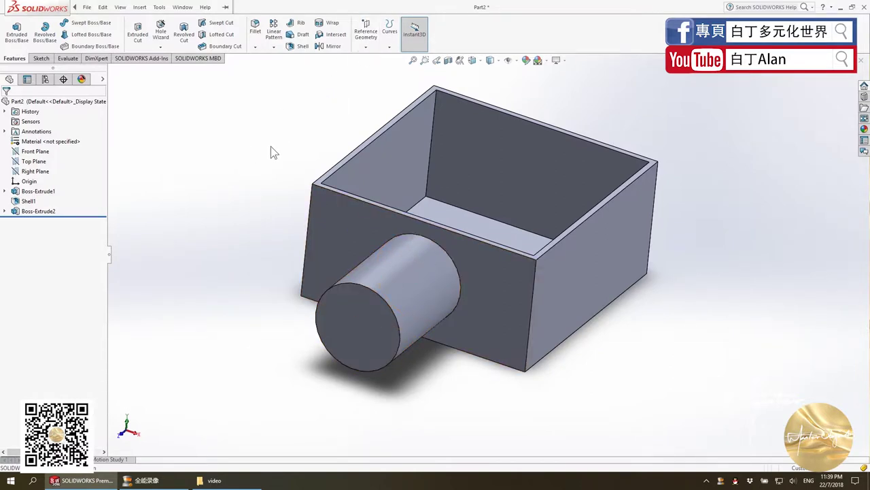
# Start a new reference plane, then cancel it unfinished
pyautogui.click(365, 37)
pyautogui.click(375, 58)
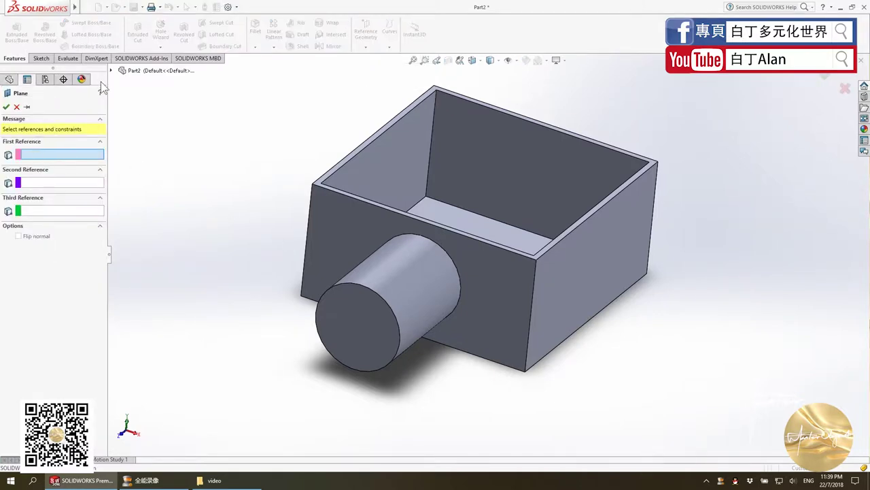
pyautogui.click(112, 70)
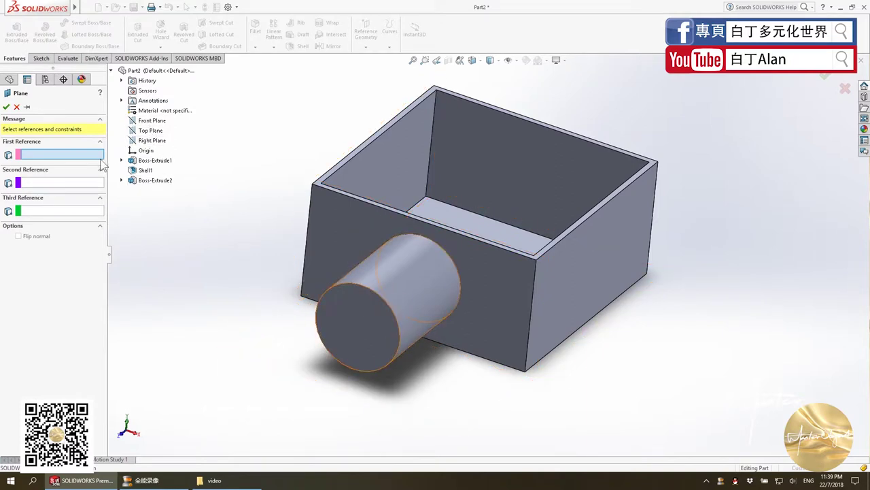
pyautogui.click(17, 107)
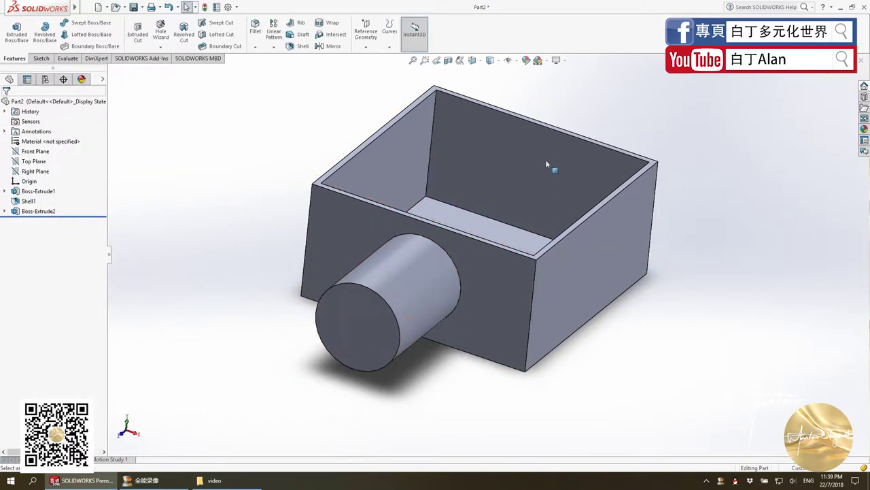
# Delete the cylindrical boss Boss-Extrude2
pyautogui.rightClick(38, 211)
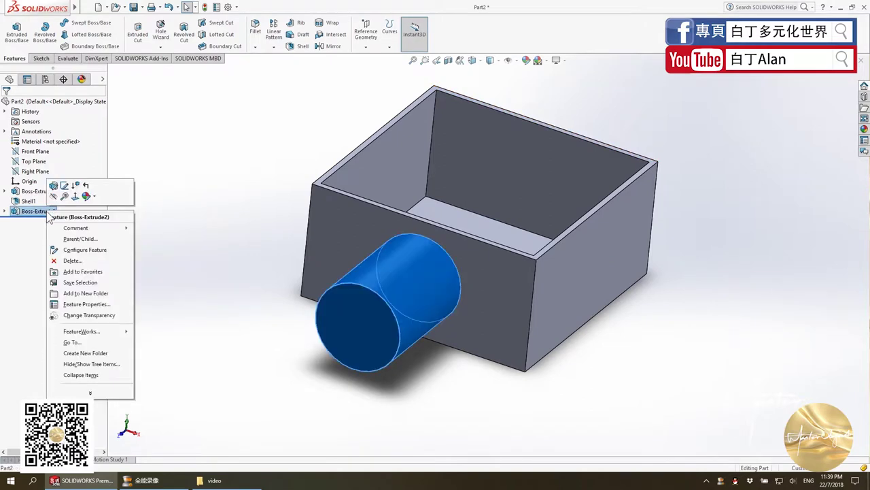
pyautogui.click(62, 260)
pyautogui.click(488, 196)
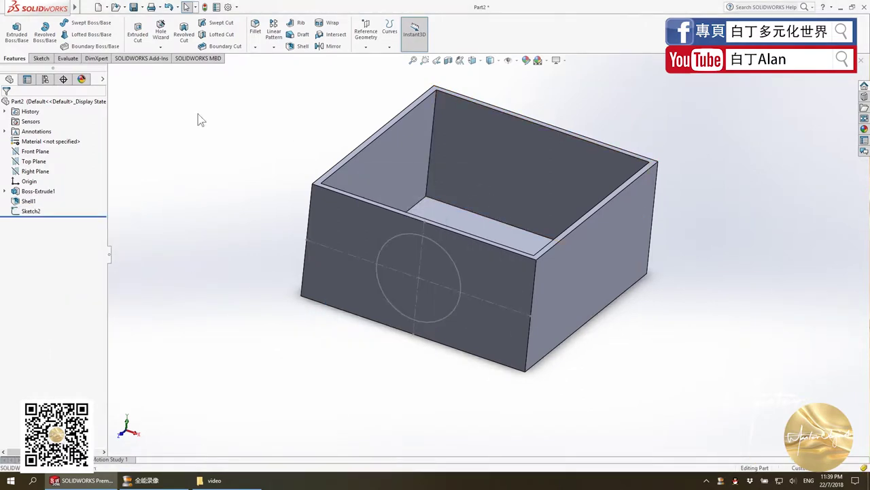
# Set up a plane offset 20 mm from the Front Plane, outside the box, with number of planes 2
pyautogui.click(366, 33)
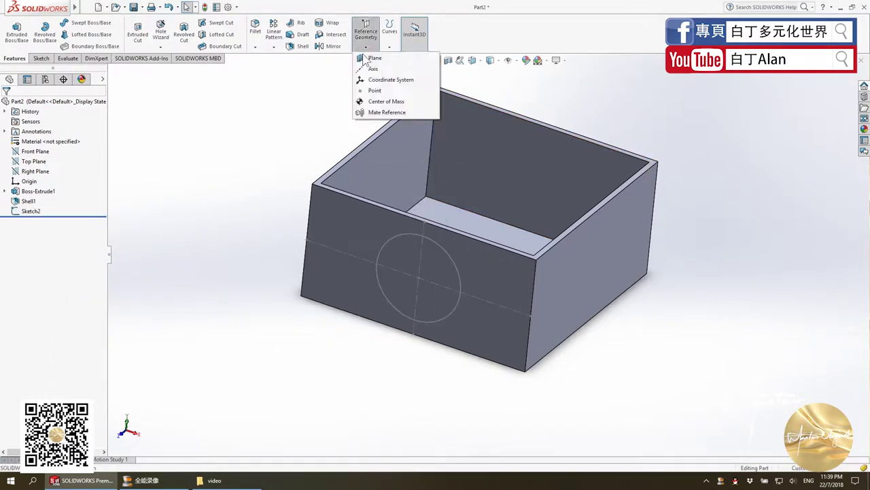
pyautogui.click(384, 59)
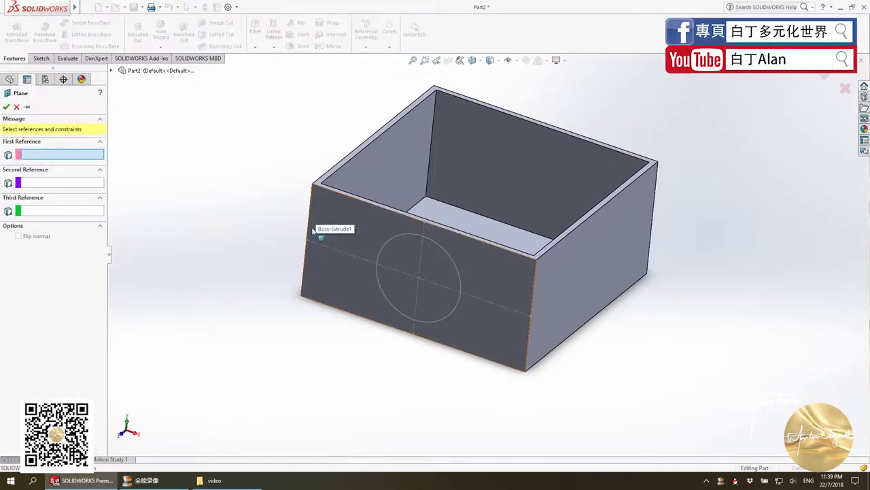
pyautogui.click(112, 71)
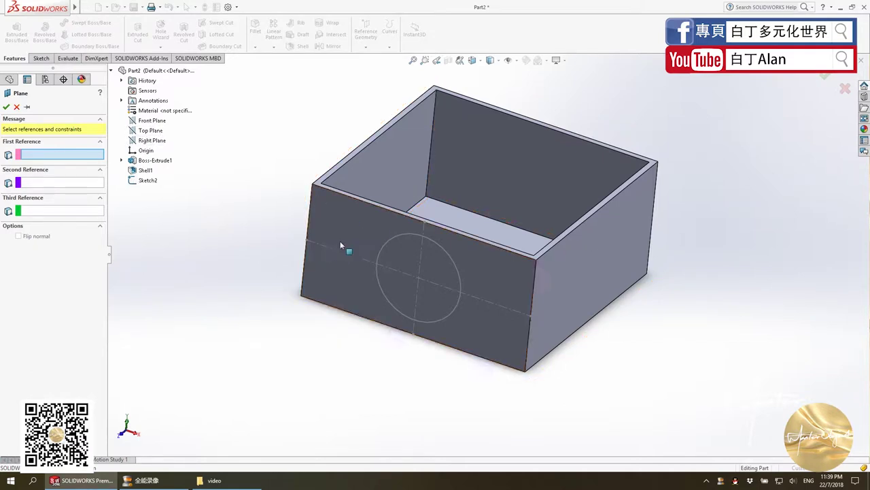
pyautogui.click(152, 124)
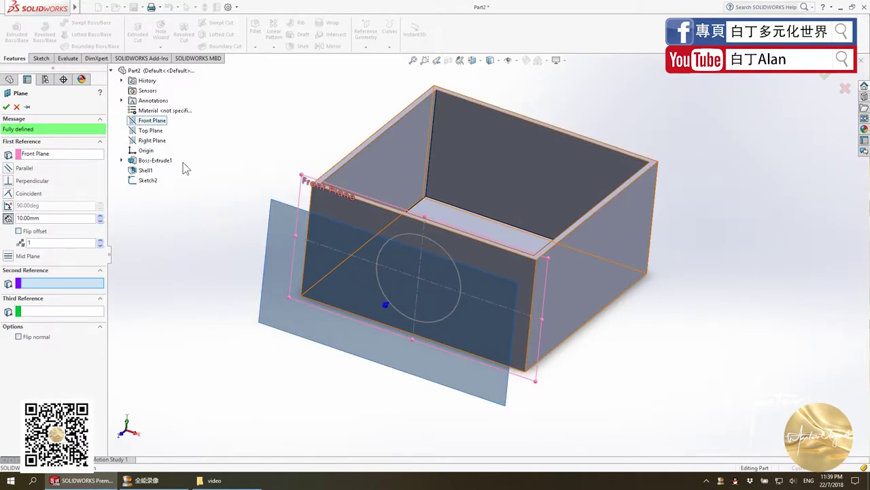
pyautogui.doubleClick(43, 217)
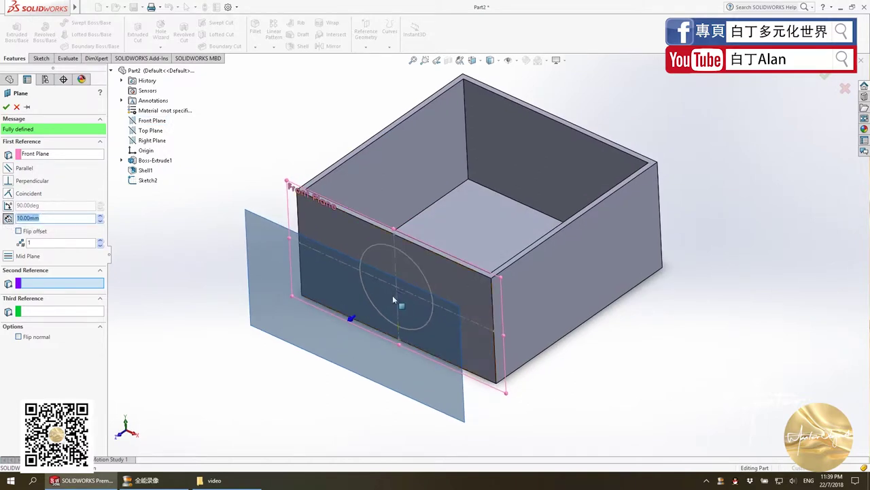
pyautogui.write('20')
pyautogui.press('Return')
pyautogui.click(21, 236)
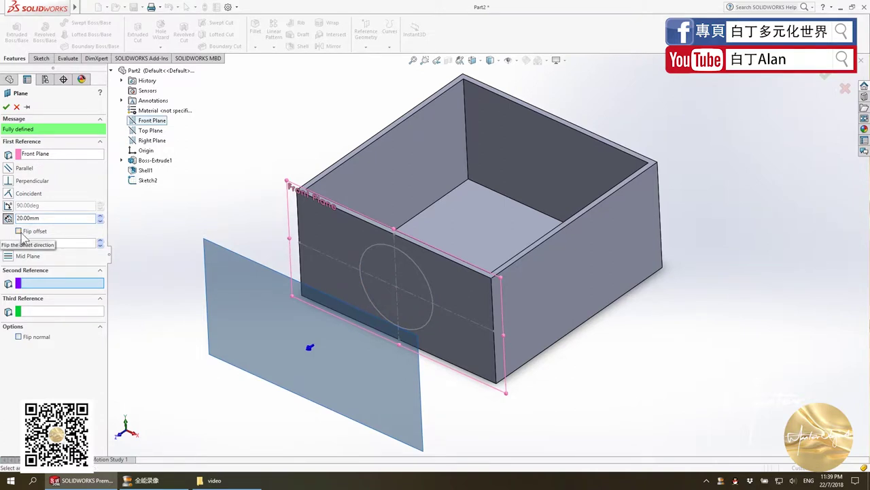
pyautogui.click(22, 235)
pyautogui.click(21, 236)
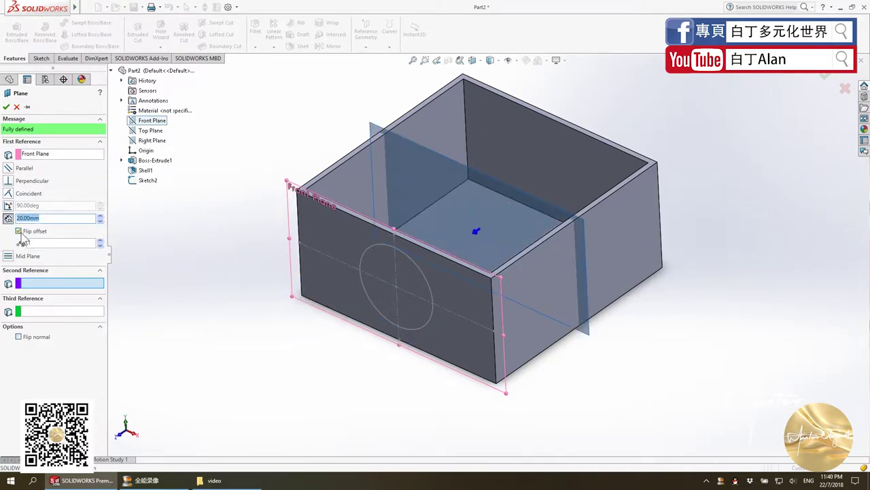
pyautogui.click(21, 236)
pyautogui.press('Tab')
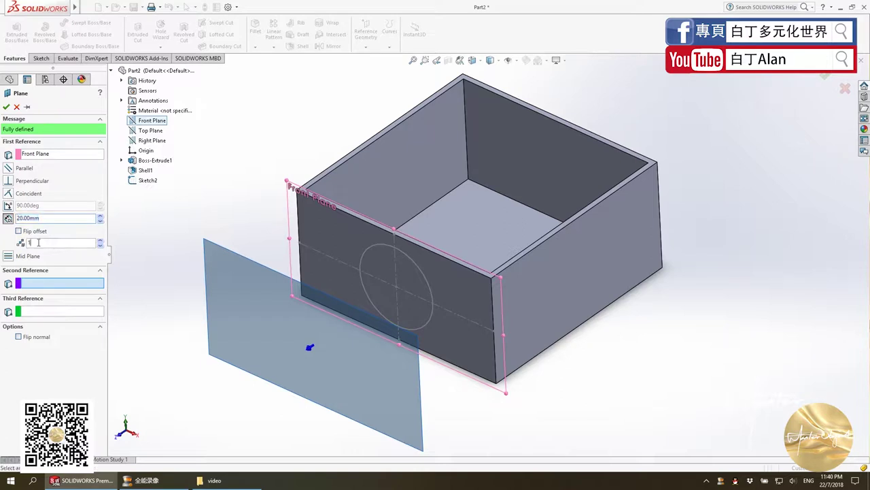
pyautogui.write('2')
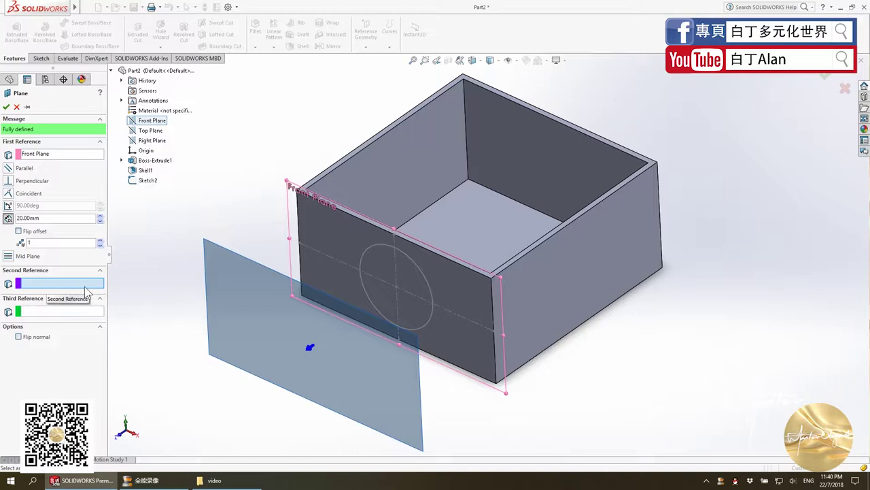
# Create the offset Plane1, then delete it
pyautogui.click(6, 107)
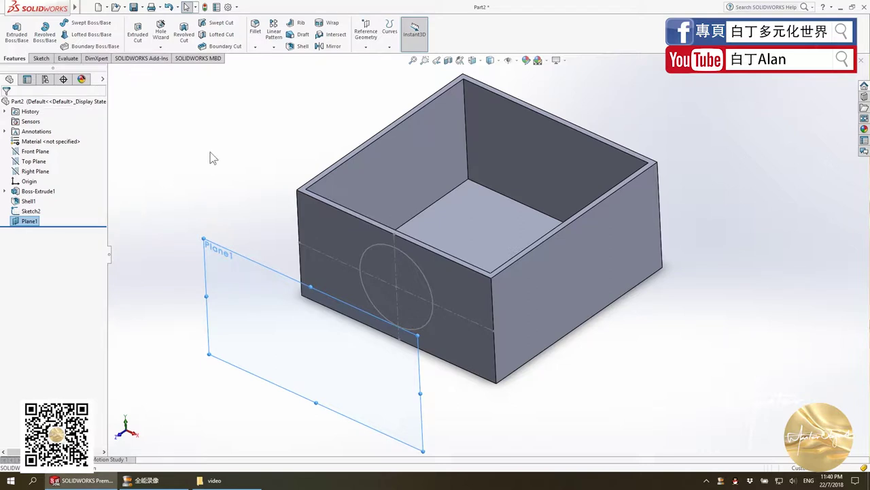
pyautogui.moveTo(263, 196); pyautogui.dragTo(257, 246, button='middle')
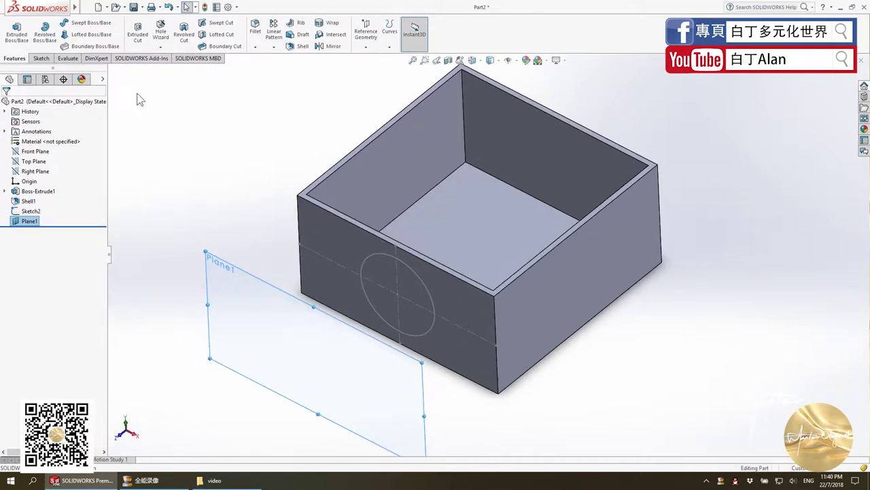
pyautogui.moveTo(501, 221); pyautogui.dragTo(443, 272, button='middle')
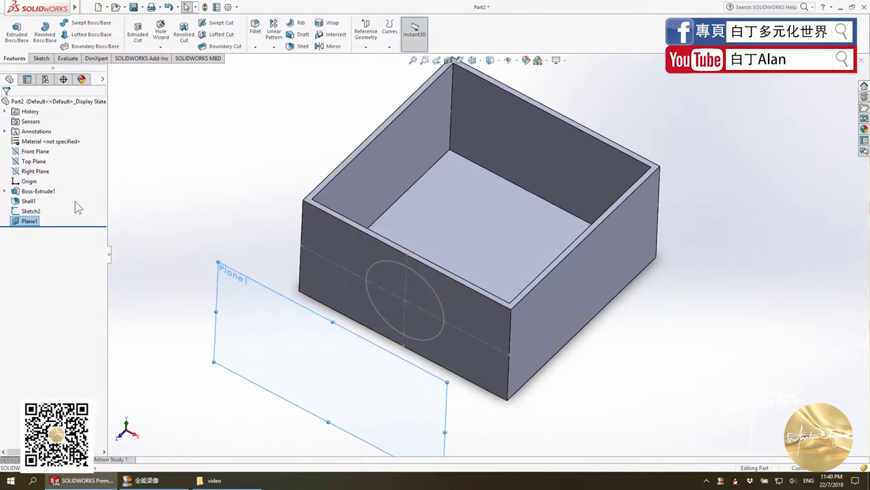
pyautogui.rightClick(19, 223)
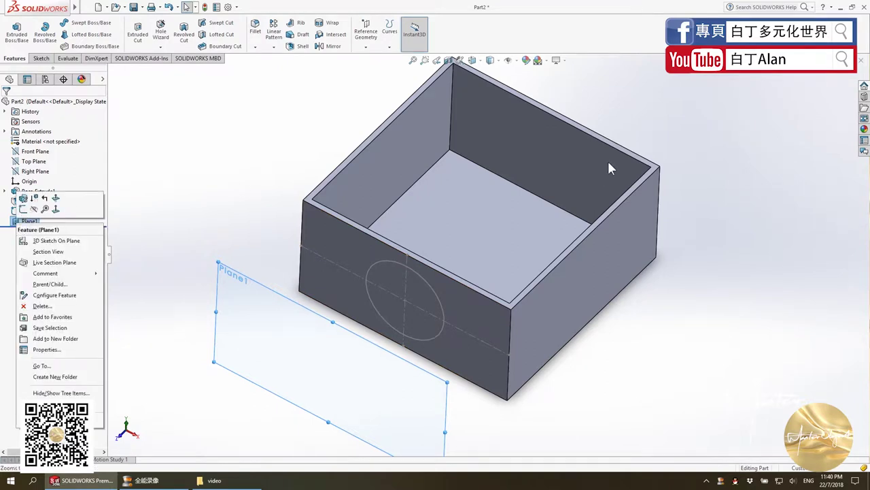
pyautogui.click(170, 106)
pyautogui.click(262, 301)
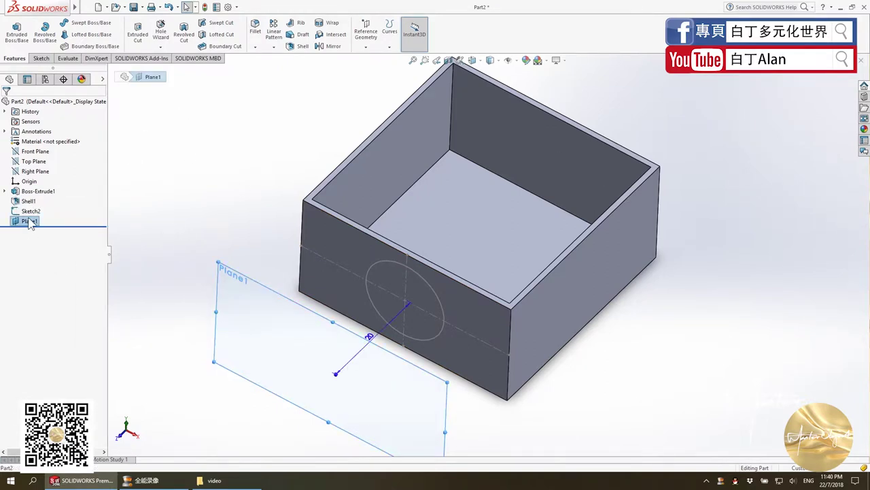
pyautogui.press('Delete')
pyautogui.press('Return')
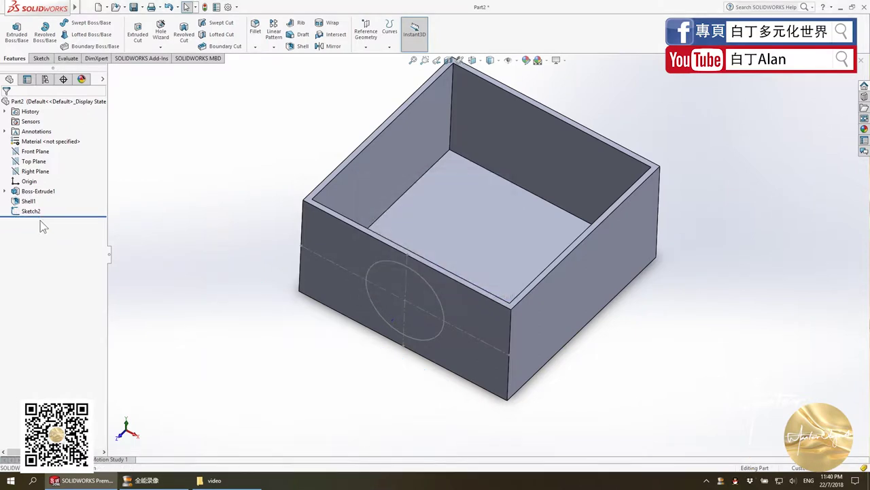
# Delete the leftover circle sketch Sketch2
pyautogui.click(31, 211)
pyautogui.press('Delete')
pyautogui.moveTo(289, 287); pyautogui.dragTo(330, 278, button='middle')
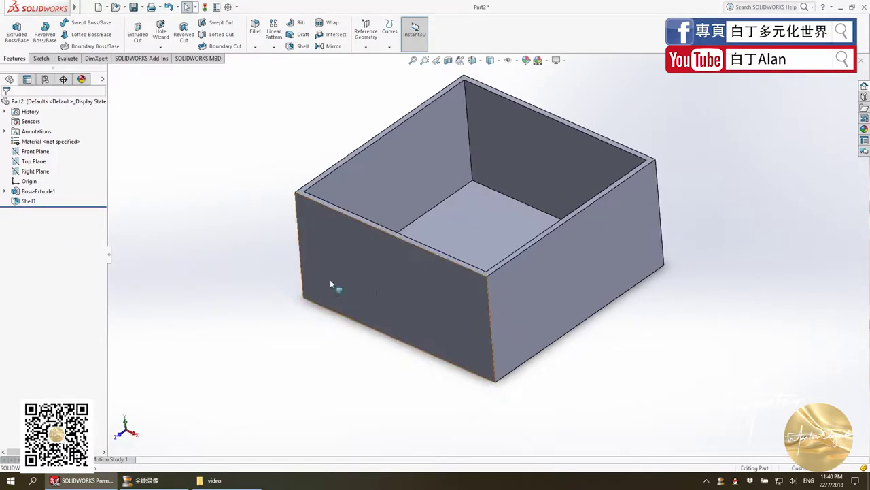
pyautogui.click(362, 273)
pyautogui.click(315, 333)
# Sketch a single point on the Top Plane beside the box and exit the sketch
pyautogui.click(36, 171)
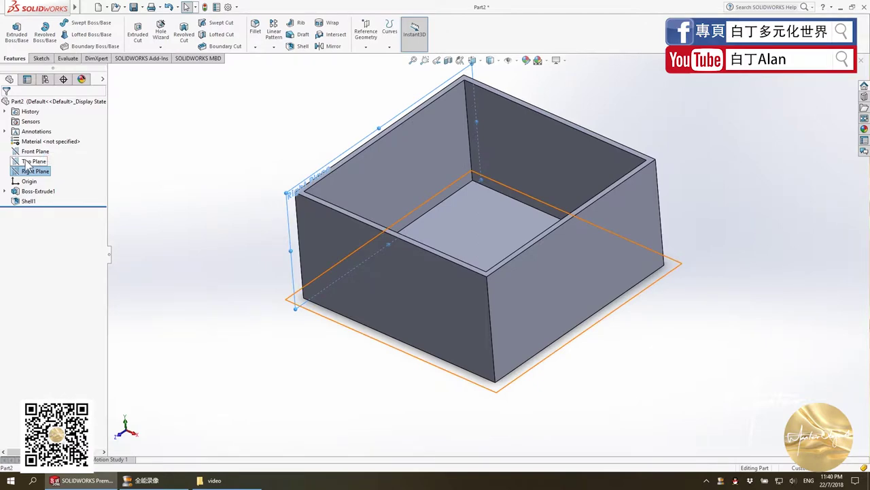
pyautogui.click(26, 162)
pyautogui.click(62, 191)
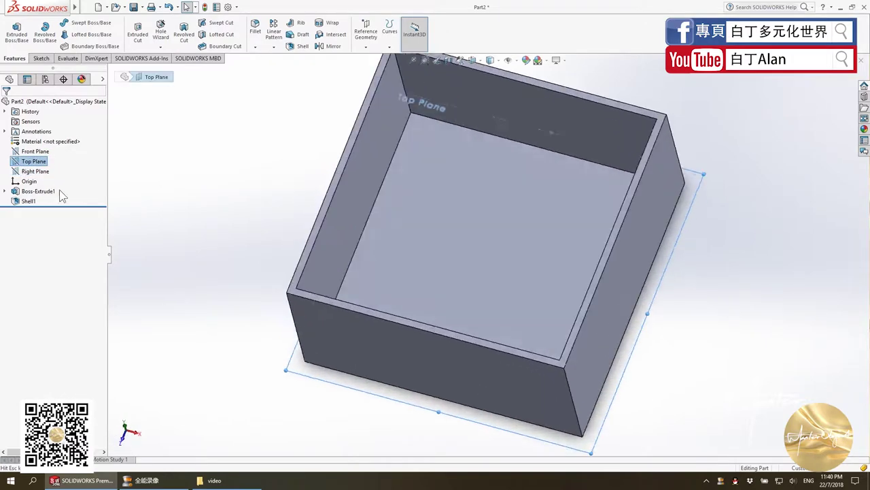
pyautogui.click(17, 37)
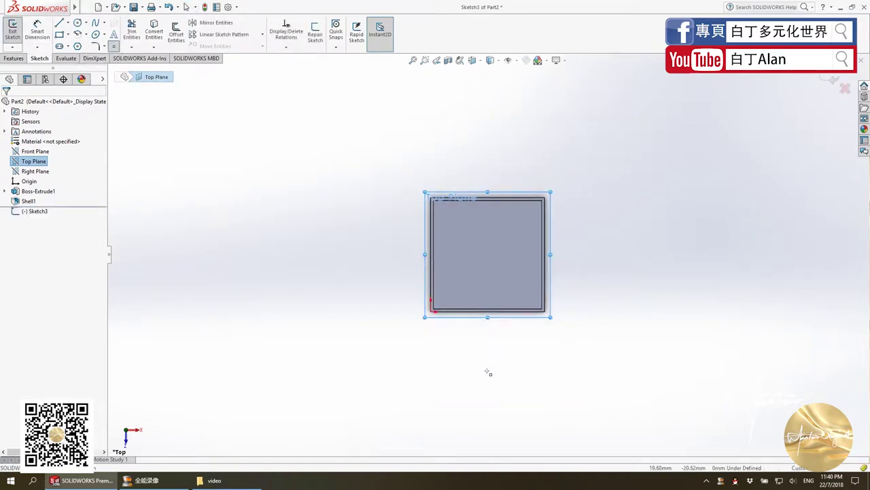
pyautogui.click(487, 370)
pyautogui.press('Escape')
pyautogui.moveTo(536, 385); pyautogui.dragTo(484, 344, button='middle')
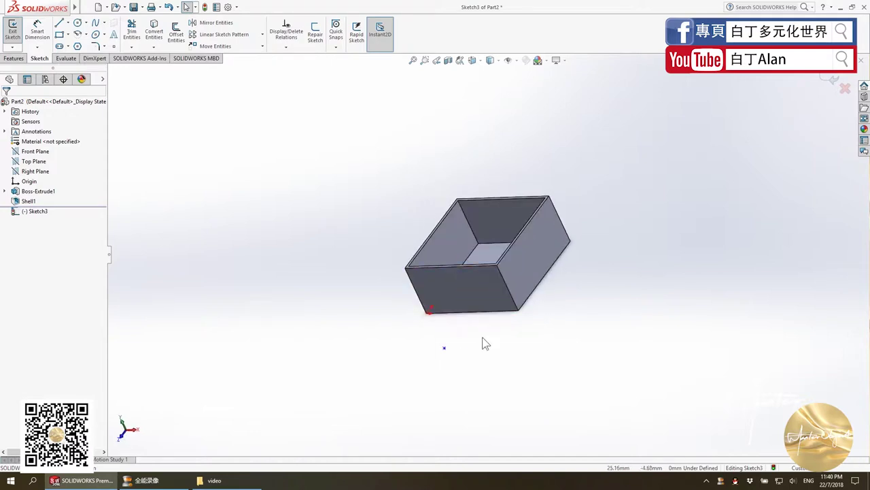
pyautogui.scroll(-3, 484, 343)
pyautogui.click(831, 81)
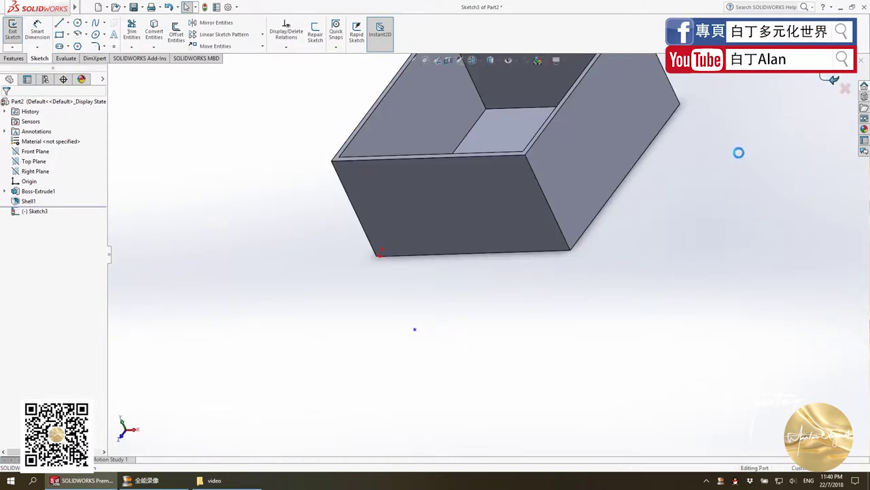
# Create Plane2 parallel to the Front Plane through the Sketch3 point
pyautogui.moveTo(416, 338); pyautogui.dragTo(396, 287, button='middle')
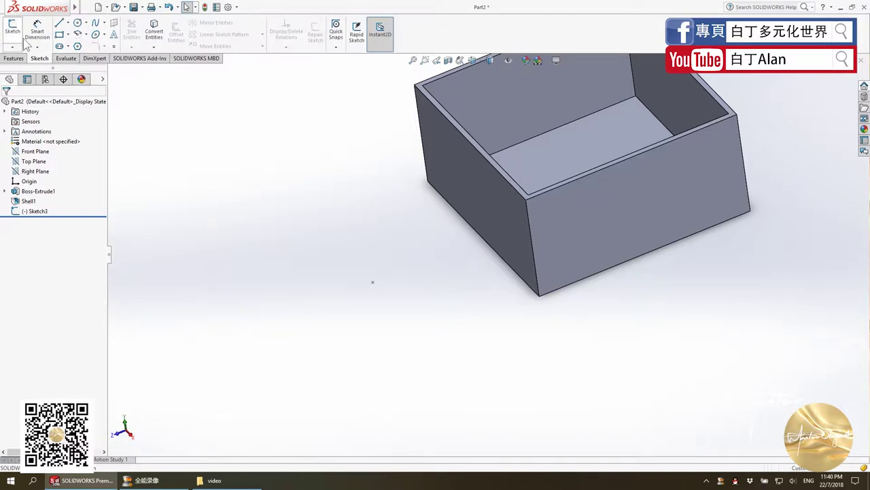
pyautogui.scroll(3, 488, 318)
pyautogui.scroll(-4, 370, 154)
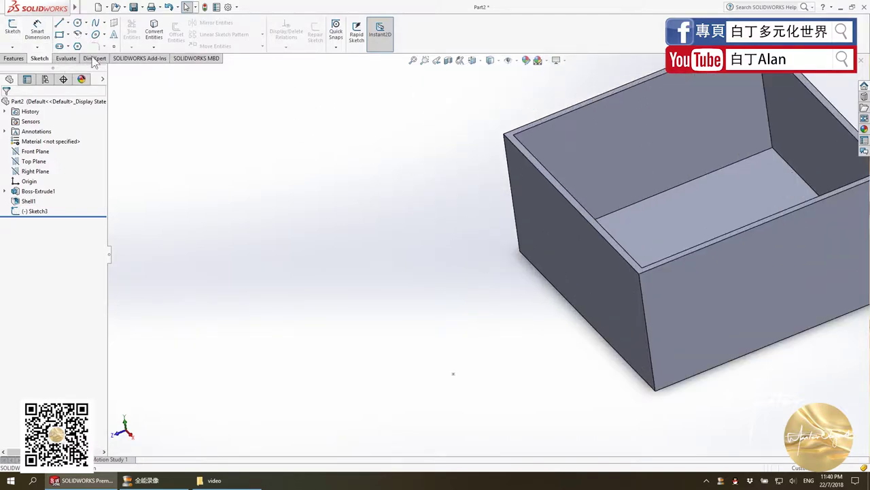
pyautogui.click(14, 57)
pyautogui.click(366, 46)
pyautogui.click(375, 59)
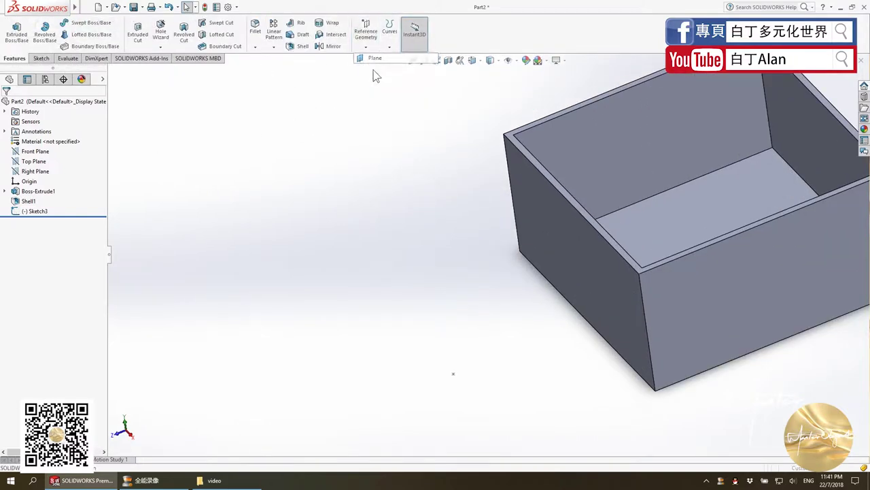
pyautogui.click(111, 70)
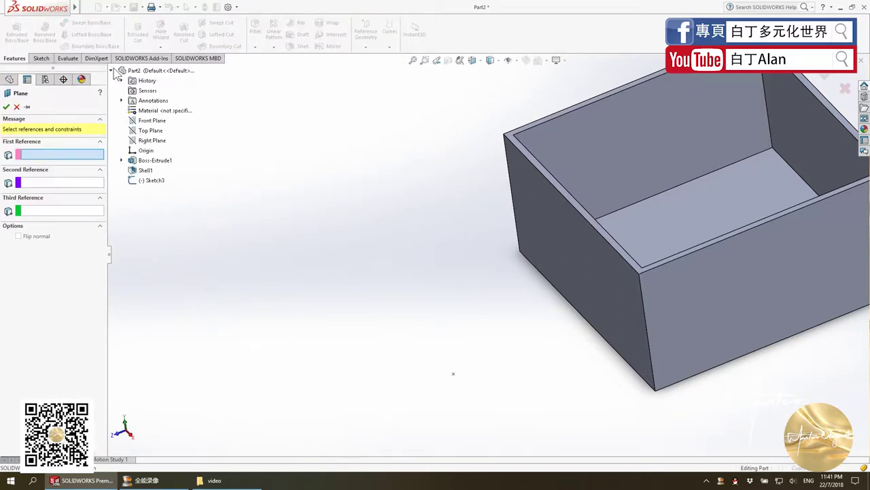
pyautogui.click(144, 125)
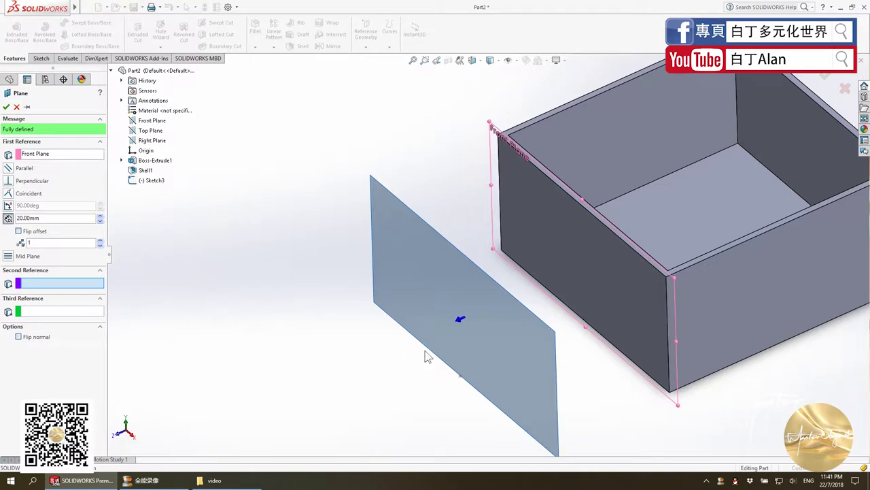
pyautogui.moveTo(426, 357)
pyautogui.mouseDown(button='middle')
pyautogui.moveTo(403, 363)
pyautogui.moveTo(451, 381)
pyautogui.mouseUp(button='middle')
pyautogui.click(453, 377)
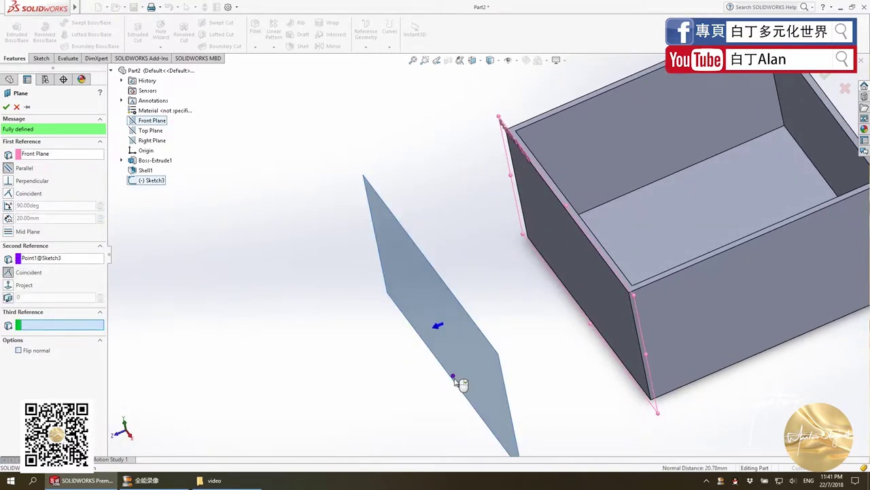
pyautogui.moveTo(478, 348); pyautogui.dragTo(507, 321, button='middle')
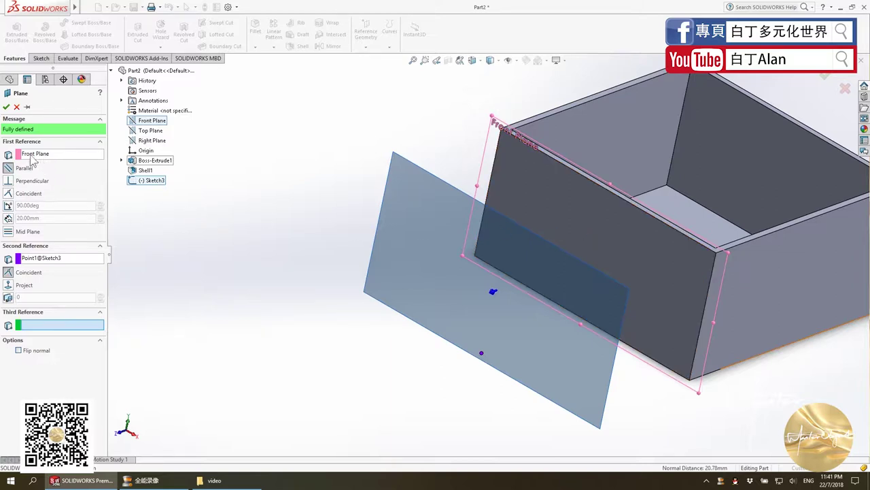
pyautogui.click(7, 107)
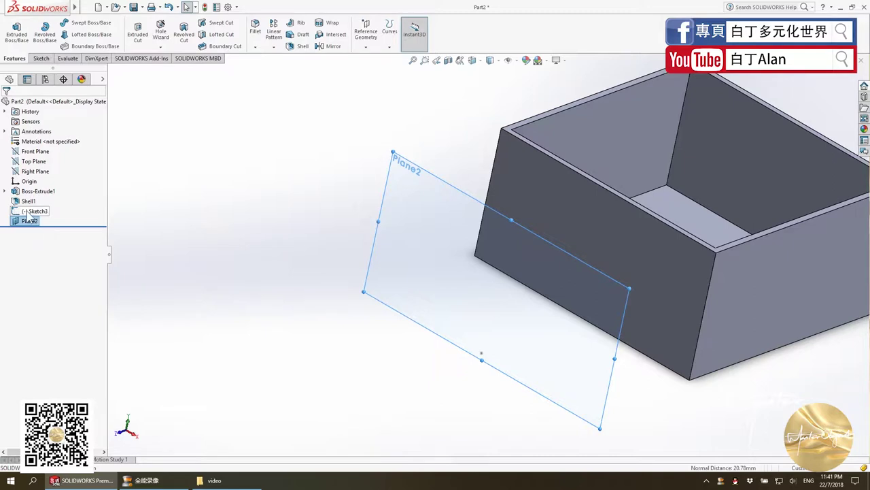
# Reopen Sketch3, dimension the point 20 mm from the box's bottom edge, and exit
pyautogui.click(27, 210)
pyautogui.rightClick(17, 212)
pyautogui.click(23, 184)
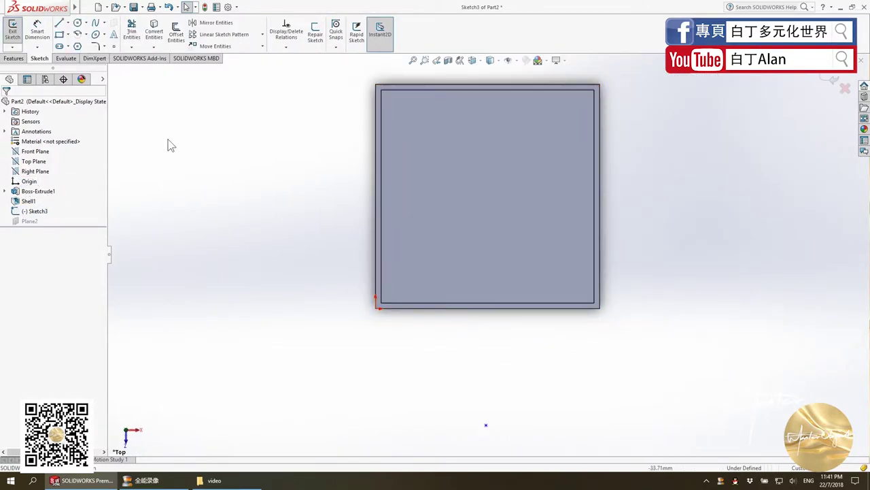
pyautogui.click(38, 30)
pyautogui.click(487, 426)
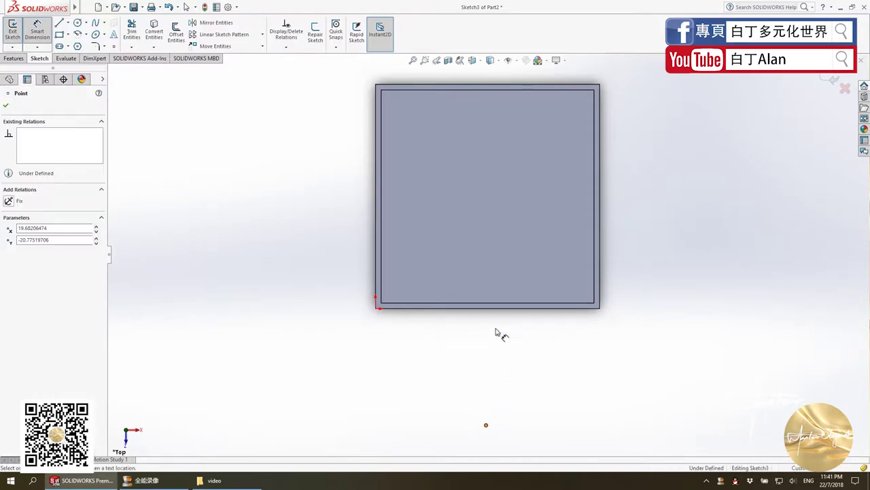
pyautogui.click(505, 308)
pyautogui.click(649, 343)
pyautogui.write('20.77519706mm')
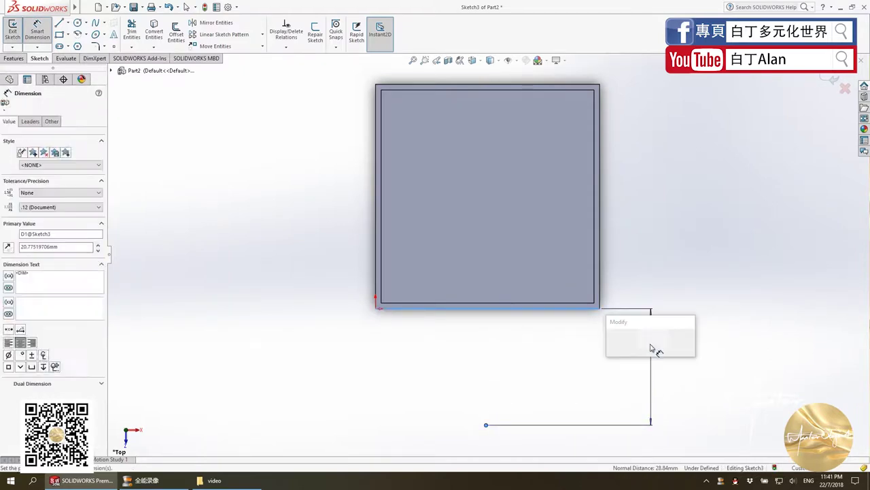
pyautogui.press('Return')
pyautogui.click(829, 77)
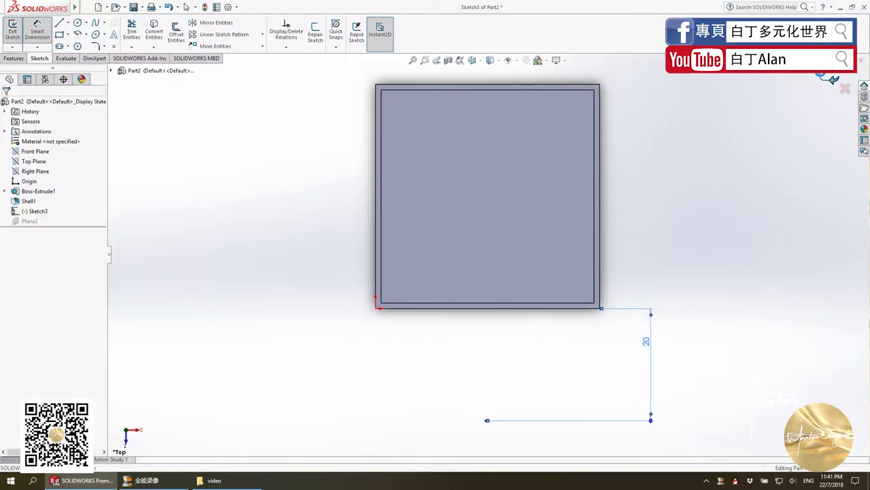
# Switch to the isometric view and orbit around the box to inspect it
pyautogui.hotkey('ctrl', '7')
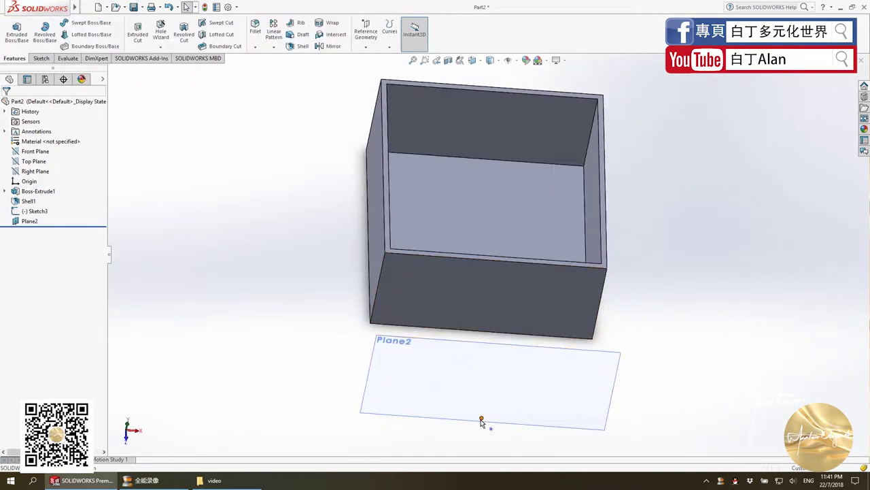
pyautogui.moveTo(501, 342)
pyautogui.mouseDown(button='middle')
pyautogui.moveTo(409, 376)
pyautogui.moveTo(443, 375)
pyautogui.mouseUp(button='middle')
pyautogui.hotkey('ctrl', '7')
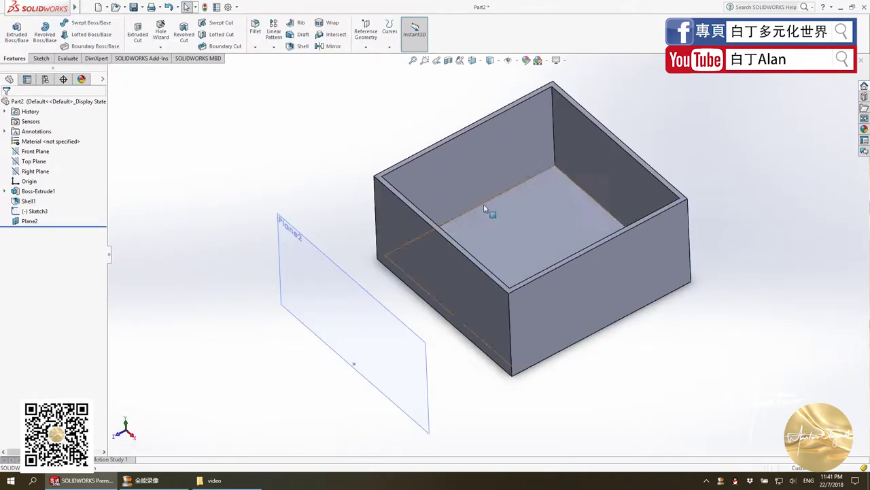
pyautogui.click(366, 48)
pyautogui.click(327, 102)
pyautogui.moveTo(155, 195); pyautogui.dragTo(173, 198, button='middle')
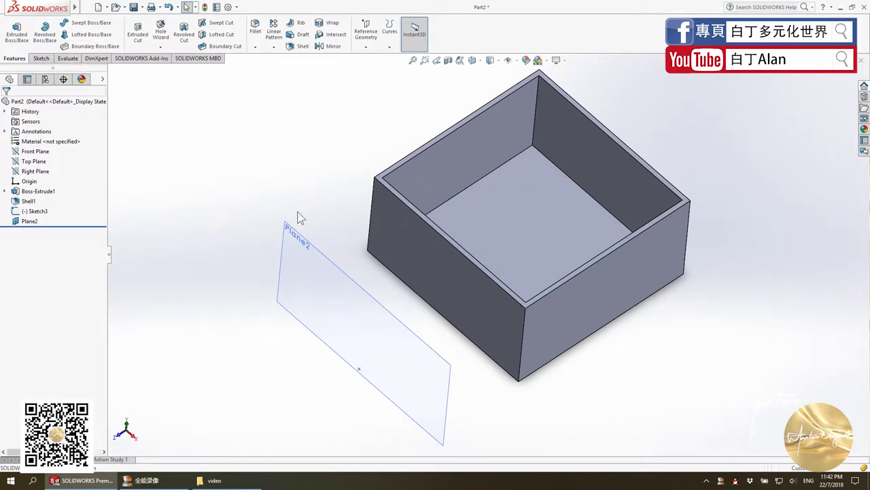
pyautogui.moveTo(299, 218)
pyautogui.mouseDown(button='middle')
pyautogui.moveTo(365, 185)
pyautogui.moveTo(521, 210)
pyautogui.mouseUp(button='middle')
# Edit Boss-Extrude1 and change its depth to 5 mm
pyautogui.click(500, 155)
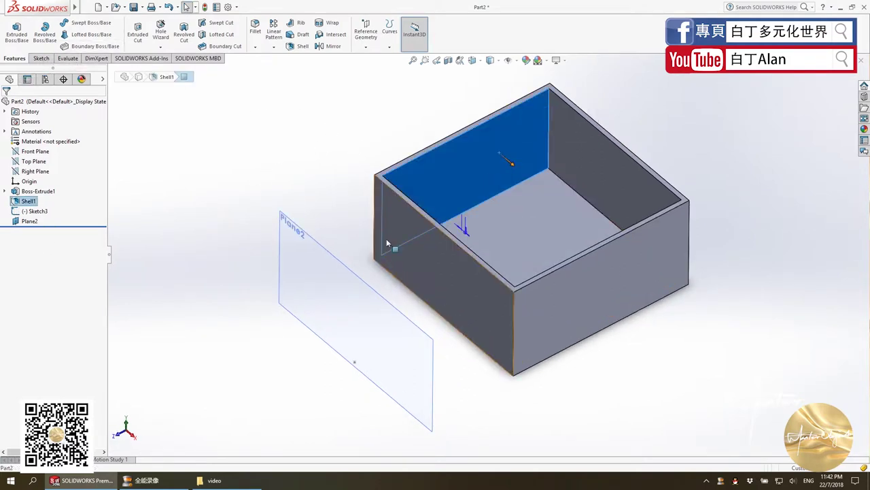
pyautogui.press('Escape')
pyautogui.click(27, 192)
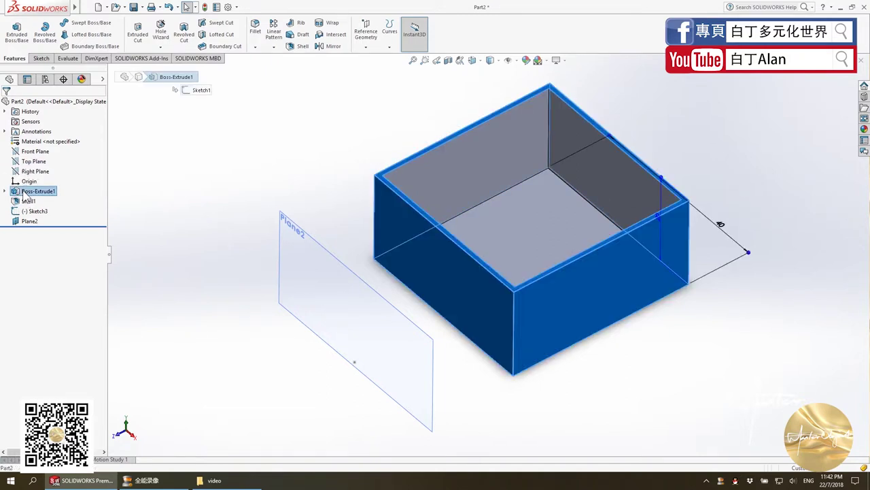
pyautogui.rightClick(24, 192)
pyautogui.click(27, 173)
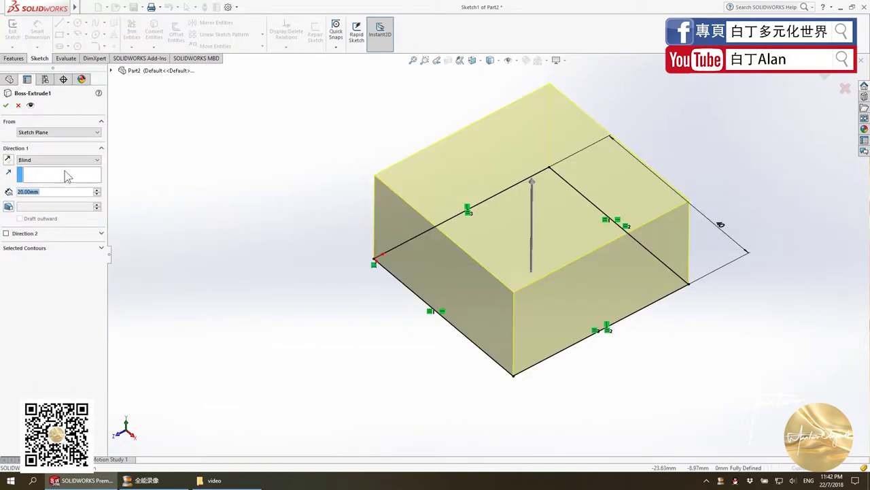
pyautogui.write('5')
pyautogui.press('Return')
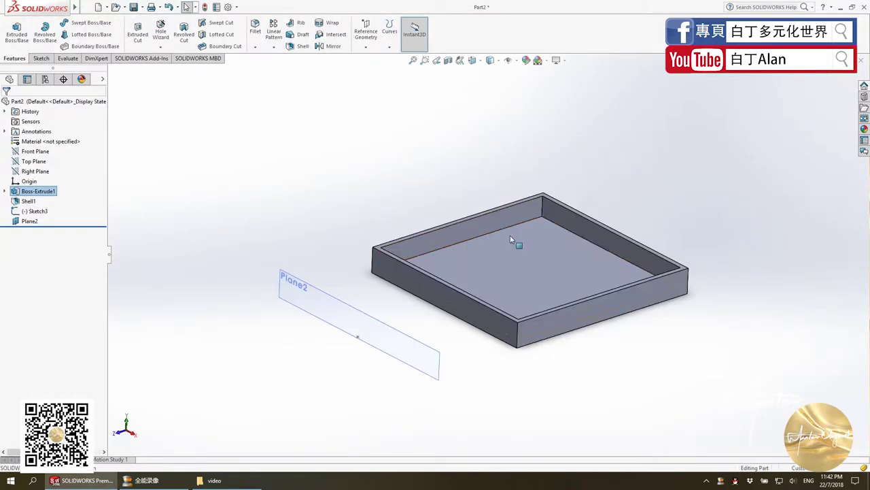
pyautogui.scroll(-3, 511, 238)
pyautogui.scroll(1, 466, 200)
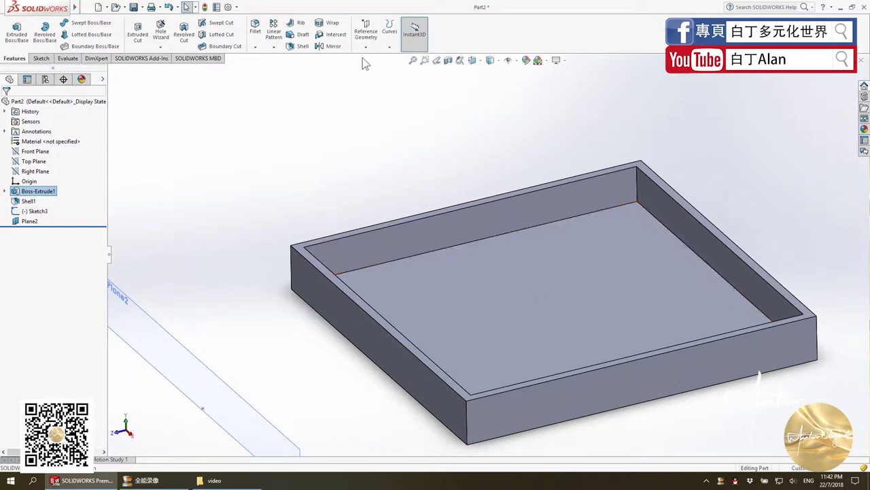
# Return to the isometric view of the tray and select Sketch3 in the tree
pyautogui.click(49, 62)
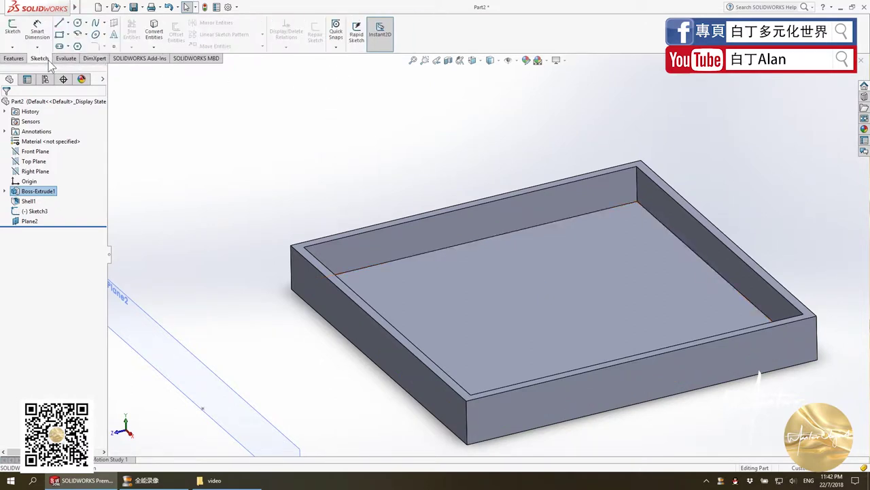
pyautogui.click(71, 66)
pyautogui.click(35, 60)
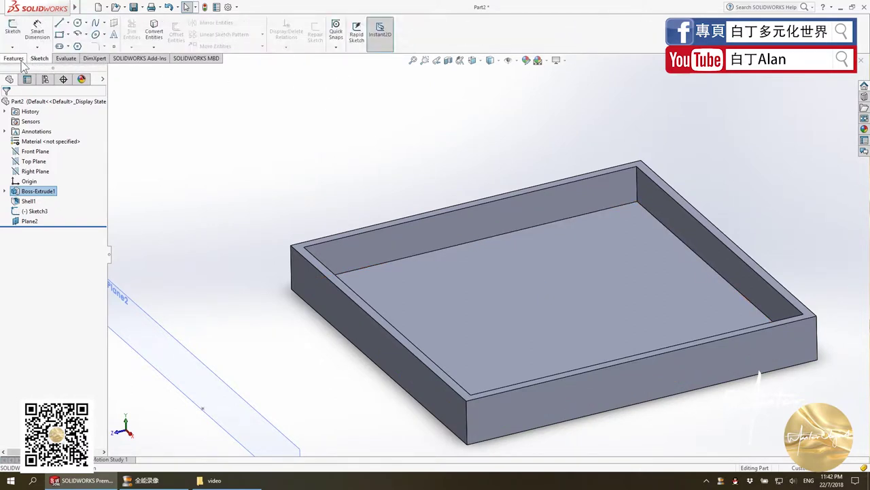
pyautogui.click(25, 60)
pyautogui.click(173, 150)
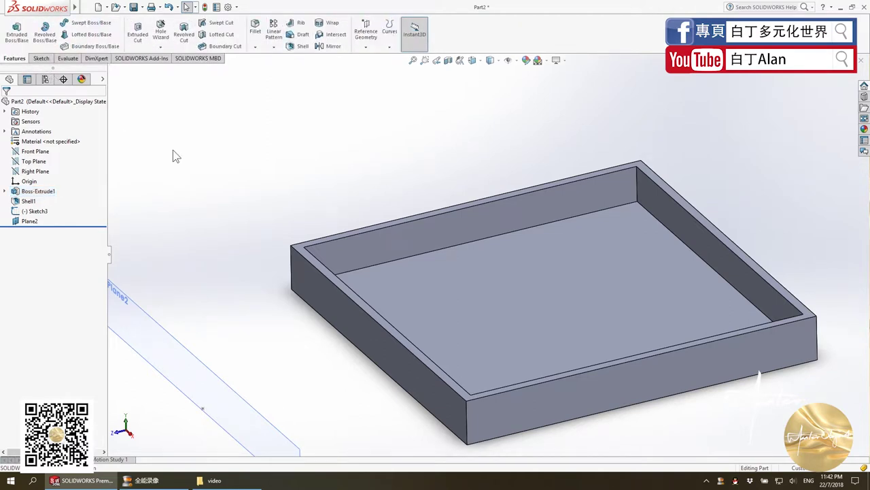
pyautogui.hotkey('ctrl', '7')
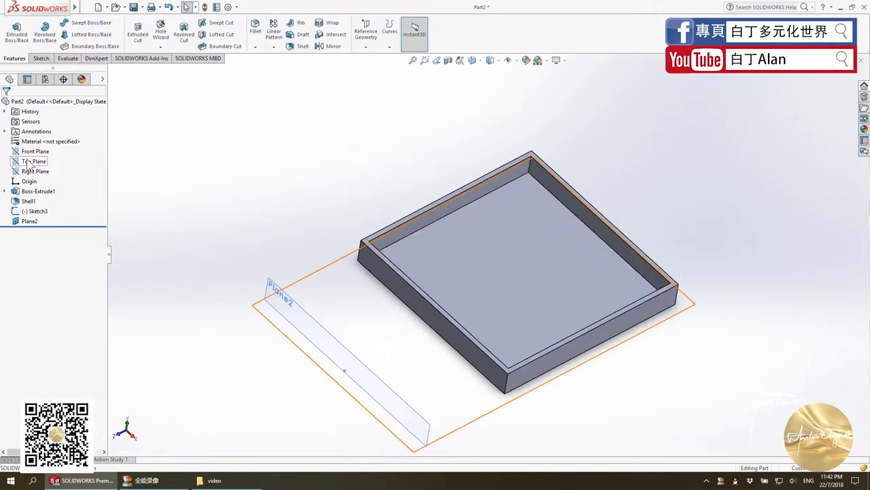
pyautogui.click(28, 173)
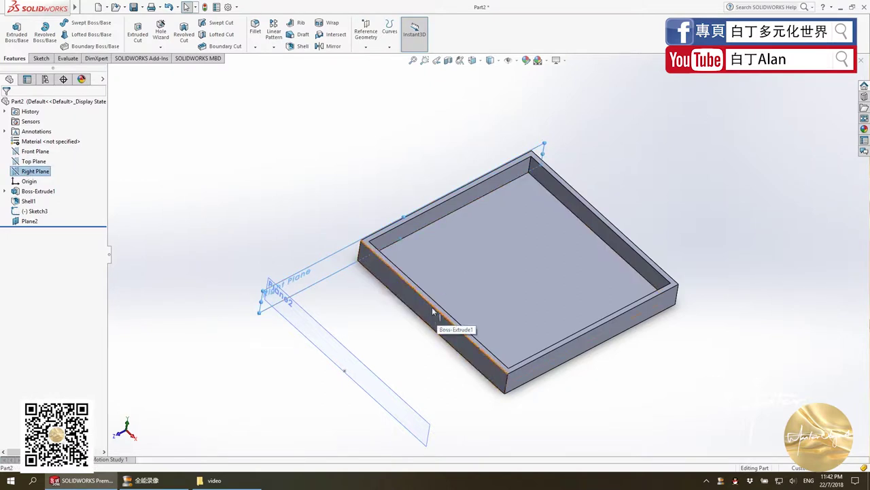
pyautogui.click(402, 351)
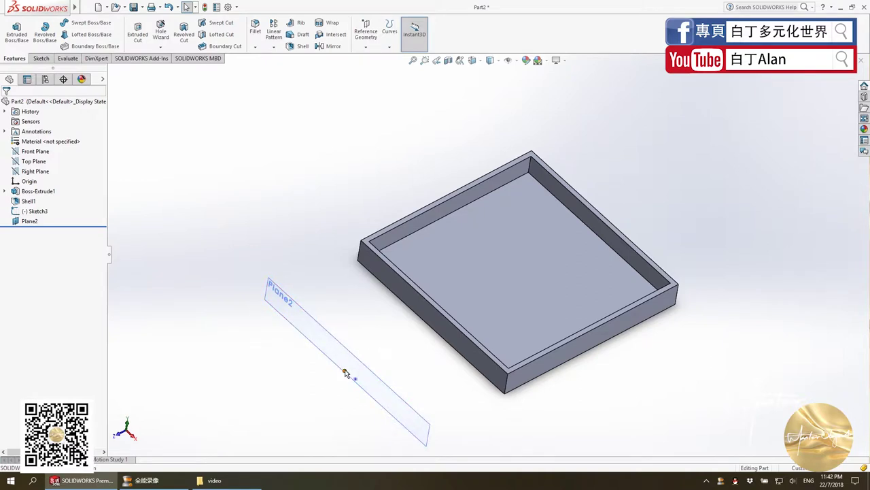
pyautogui.click(37, 211)
# Reopen Sketch3, relate the point to the top edge midpoint, and apply SketchXpert's first fix
pyautogui.rightClick(37, 210)
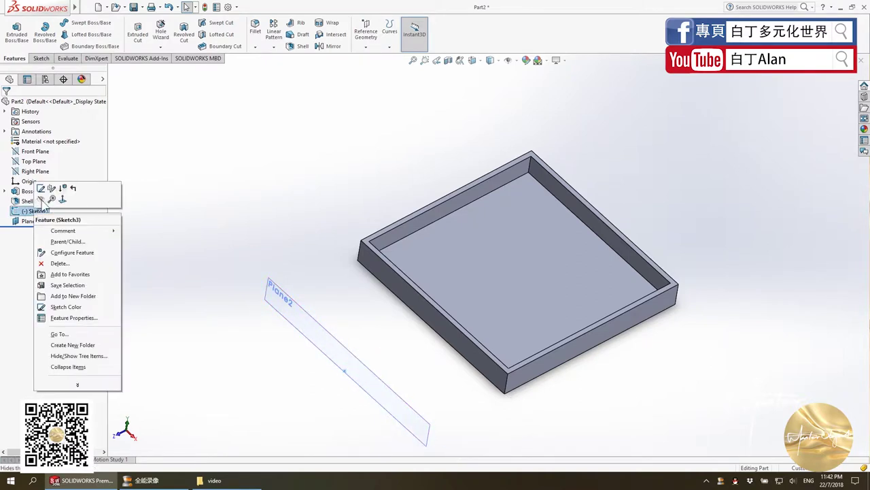
pyautogui.click(41, 189)
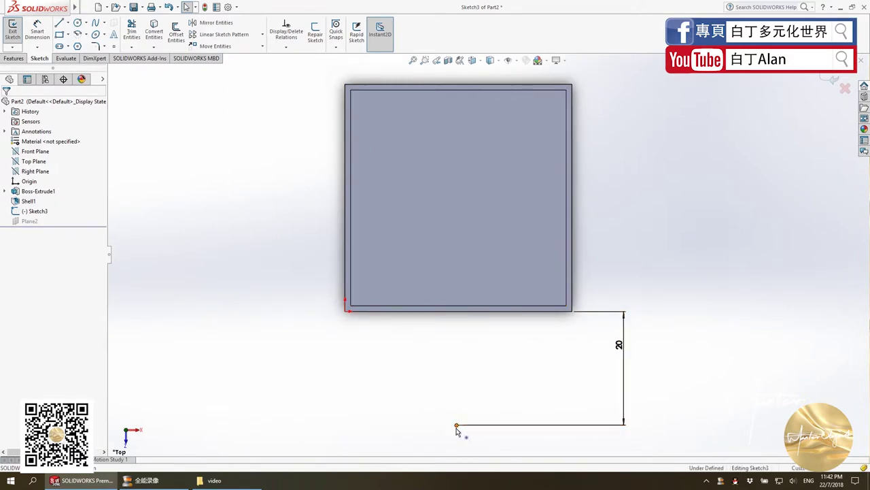
pyautogui.click(456, 426)
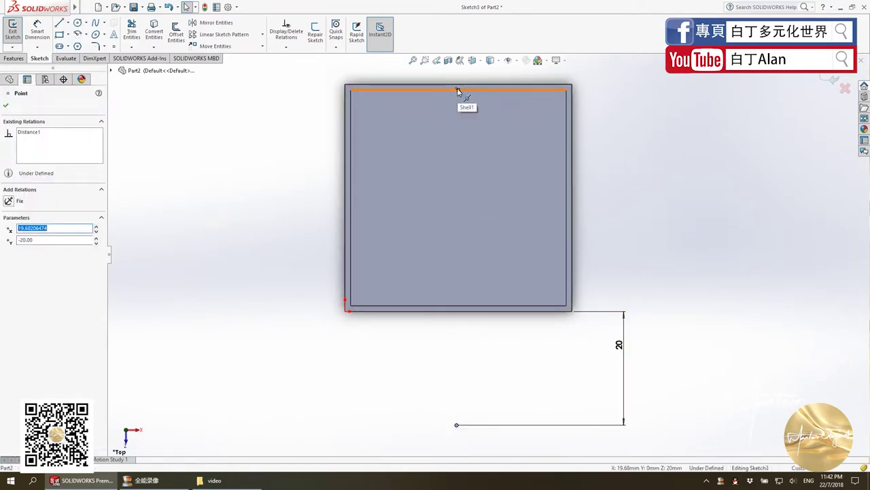
pyautogui.keyDown('ctrl'); pyautogui.click(458, 88); pyautogui.keyUp('ctrl')
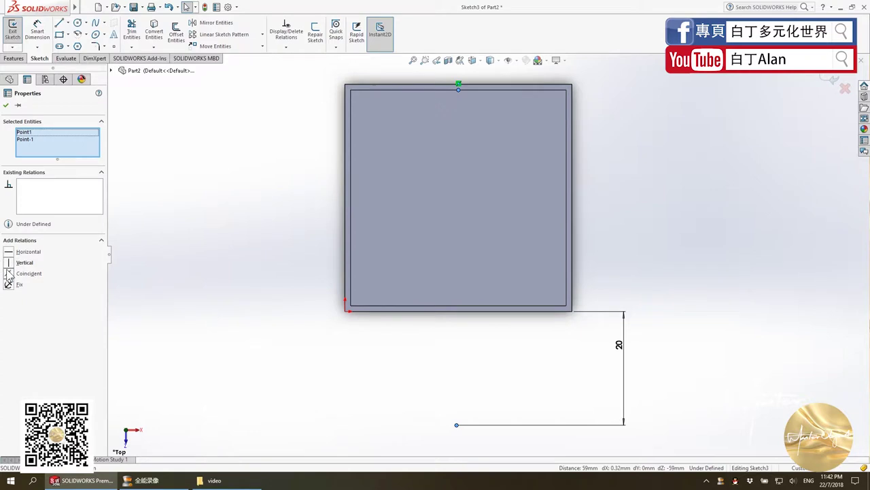
pyautogui.click(8, 252)
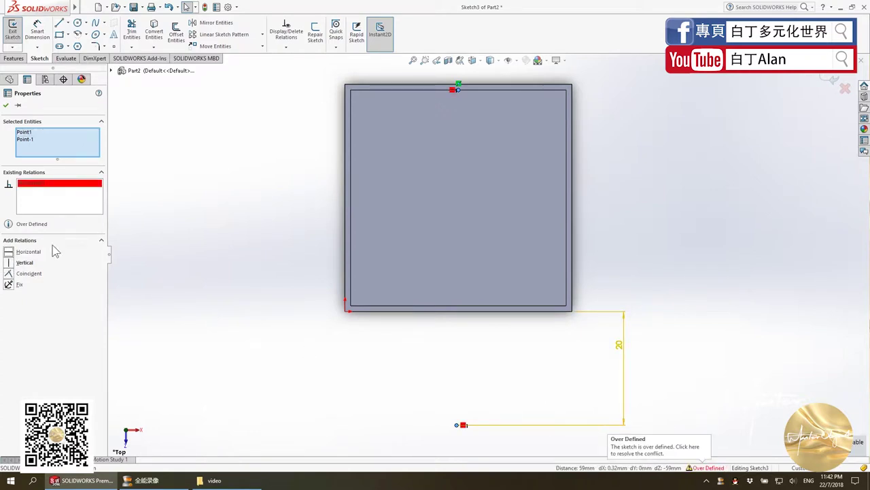
pyautogui.click(9, 263)
pyautogui.click(8, 274)
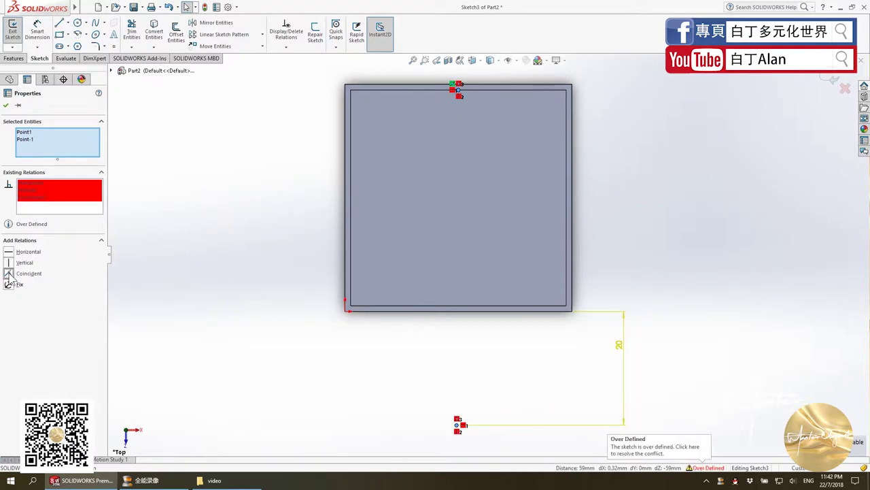
pyautogui.click(707, 467)
pyautogui.click(42, 149)
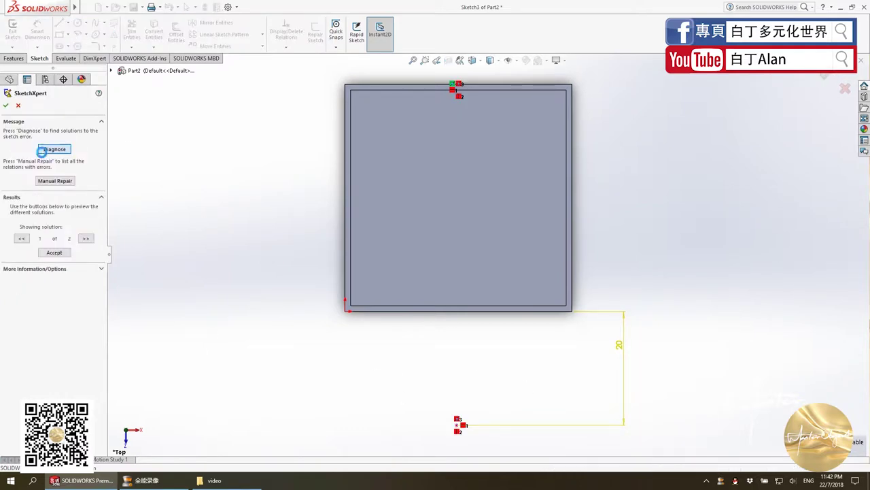
pyautogui.click(54, 251)
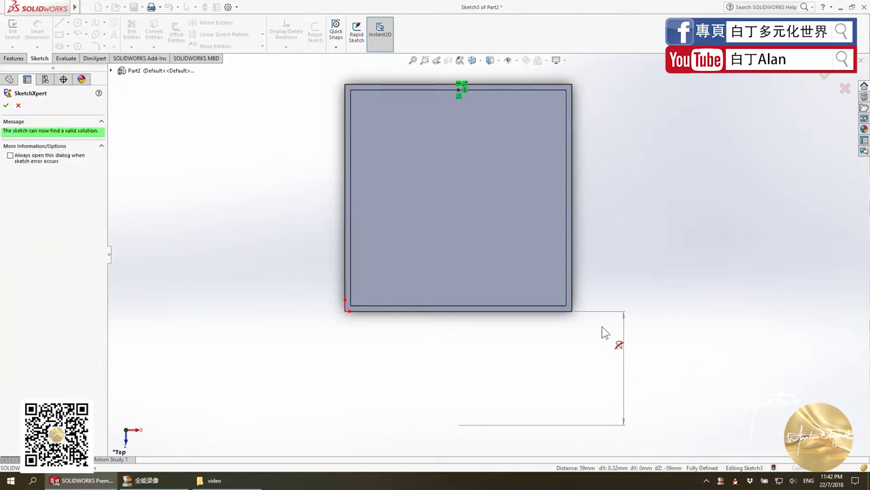
pyautogui.press('Escape')
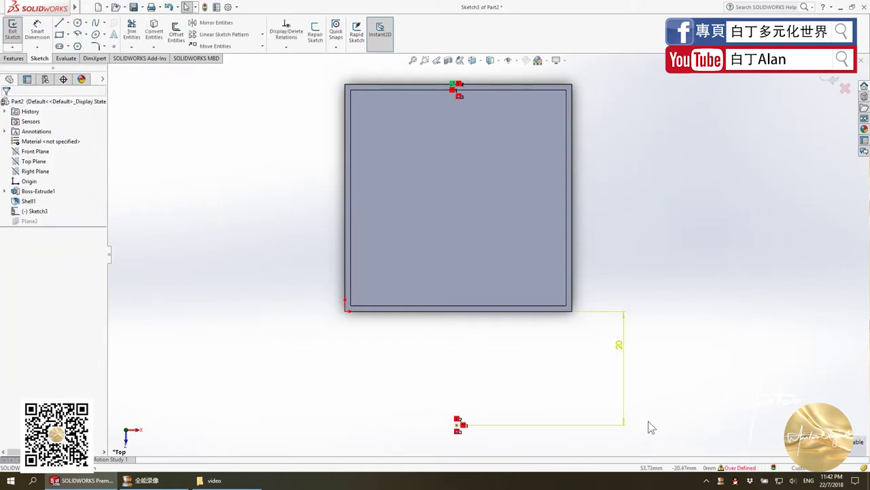
# Delete the 20 mm dimension with its lines and the tray's top-centre point
pyautogui.moveTo(651, 429); pyautogui.dragTo(589, 297)
pyautogui.moveTo(630, 385); pyautogui.dragTo(597, 317)
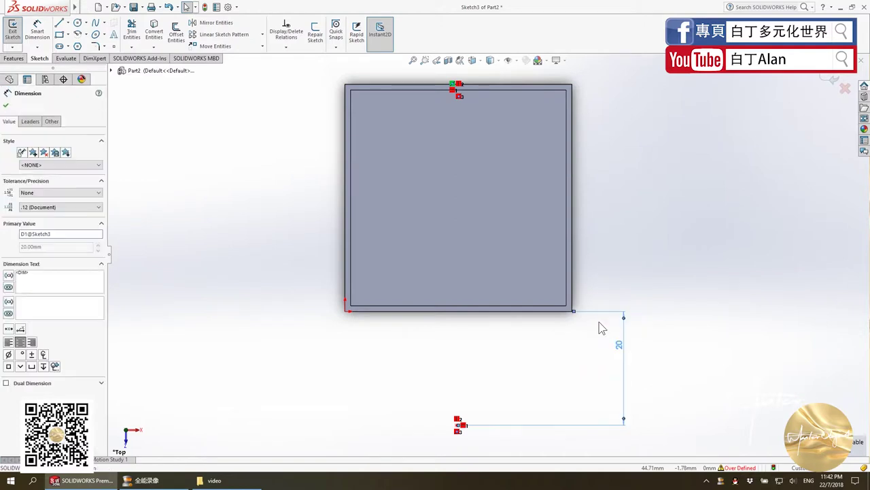
pyautogui.press('Delete')
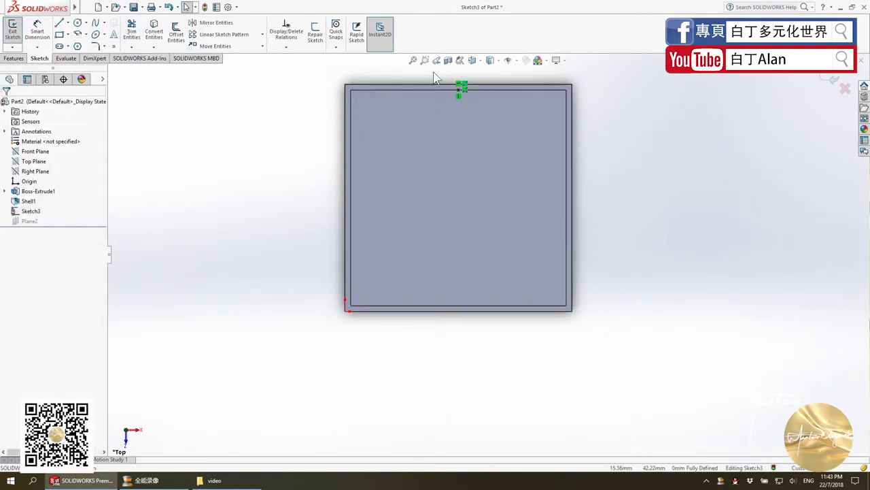
pyautogui.moveTo(433, 72); pyautogui.dragTo(486, 134)
pyautogui.press('Delete')
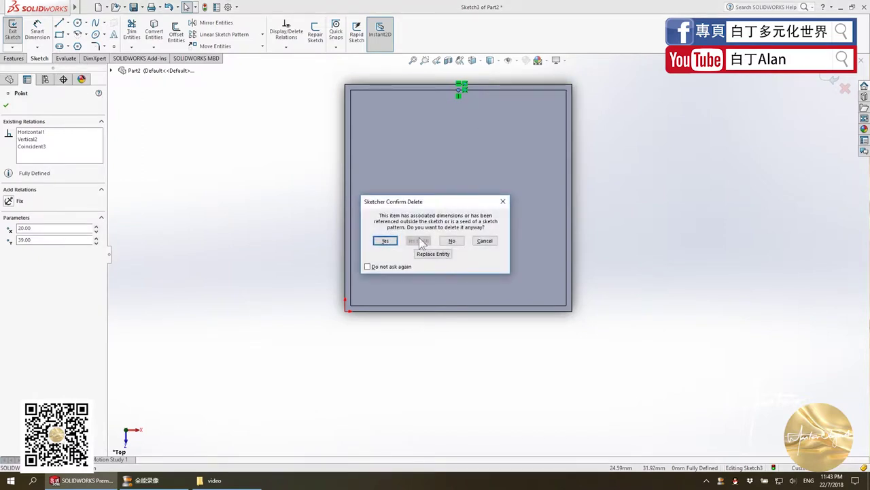
# Confirm the deletion and place a new sketch point below the bottom edge's middle
pyautogui.click(385, 241)
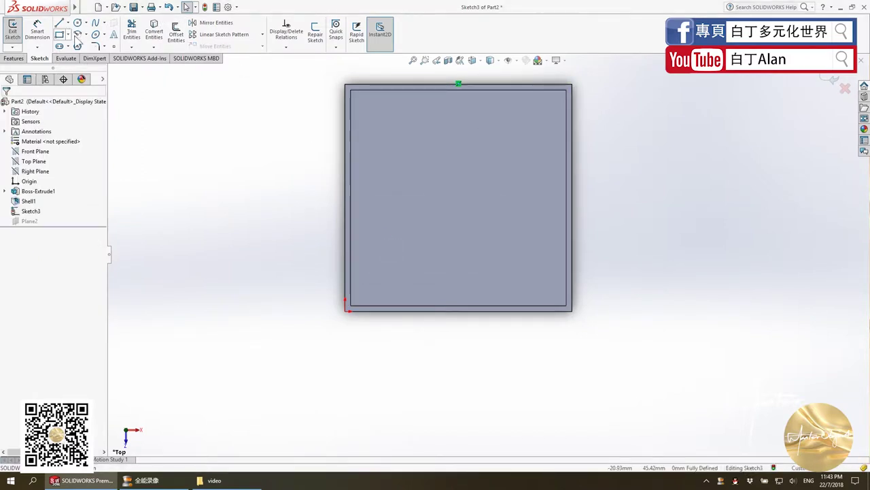
pyautogui.click(114, 46)
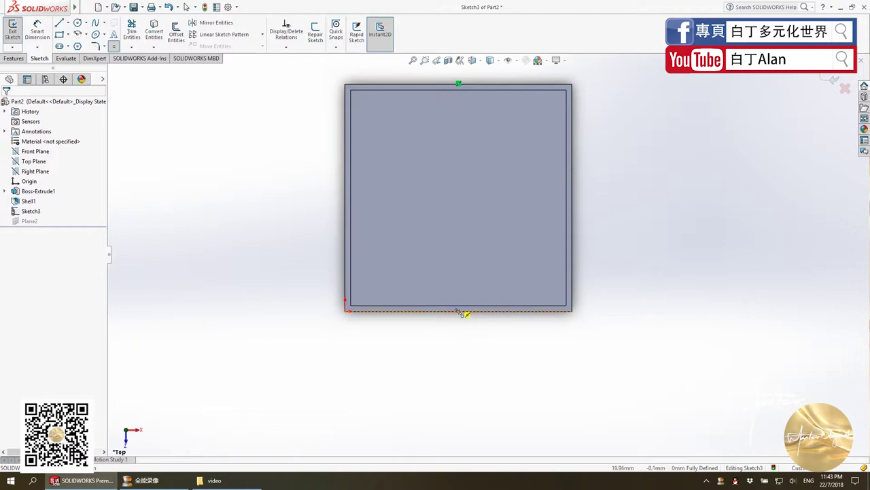
pyautogui.click(458, 390)
pyautogui.press('Escape')
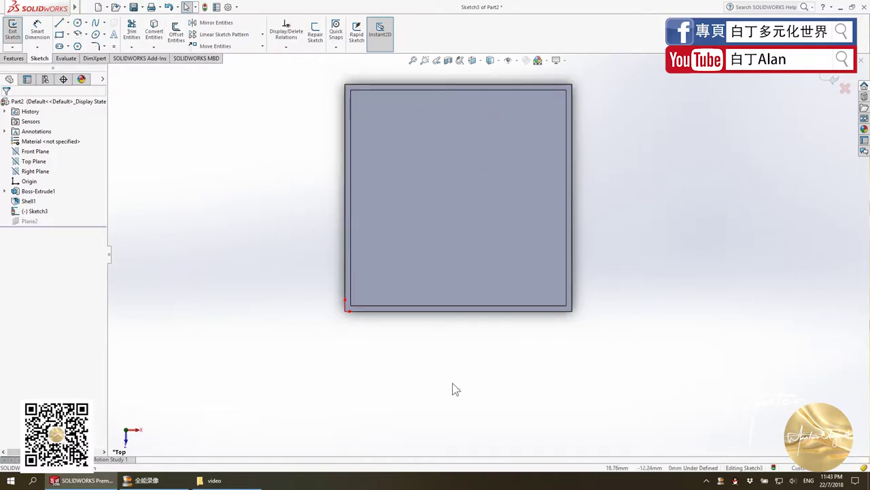
pyautogui.click(458, 390)
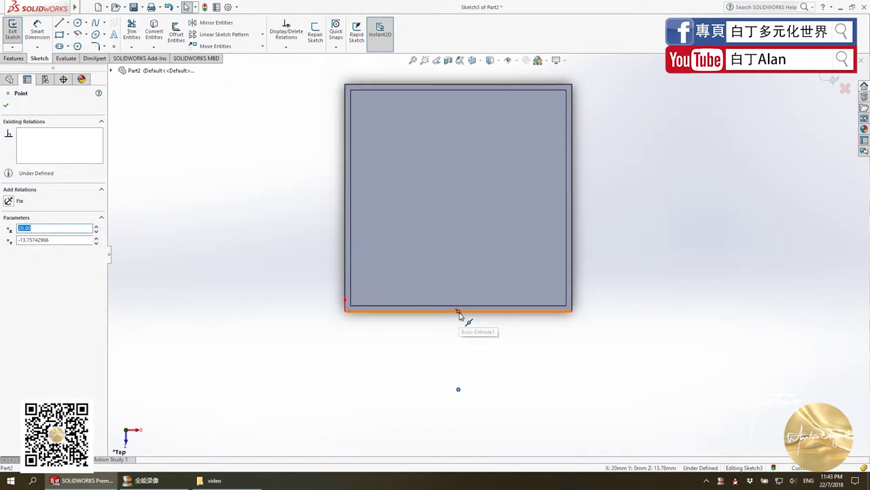
pyautogui.keyDown('ctrl'); pyautogui.click(347, 310); pyautogui.keyUp('ctrl')
pyautogui.click(9, 264)
pyautogui.click(8, 274)
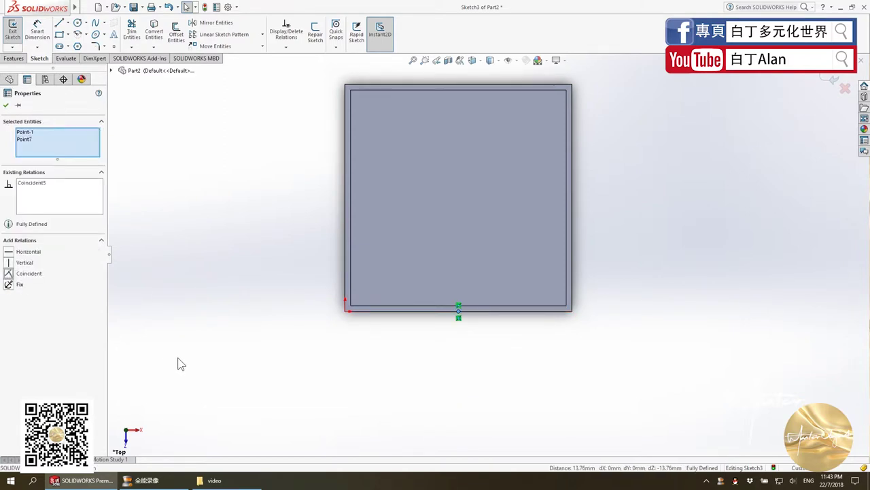
pyautogui.hotkey('ctrl', 'z')
pyautogui.hotkey('ctrl', 'z')
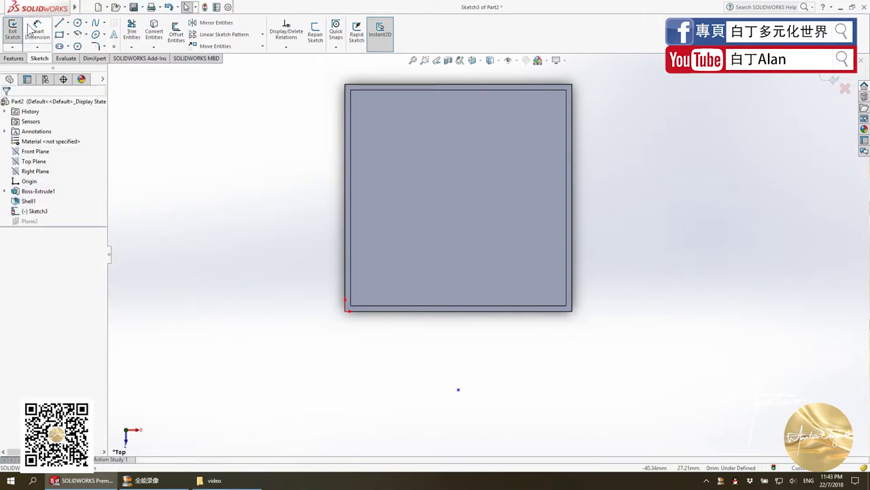
# Dimension the sketch point 20 mm from the tray's bottom edge
pyautogui.click(29, 30)
pyautogui.click(502, 311)
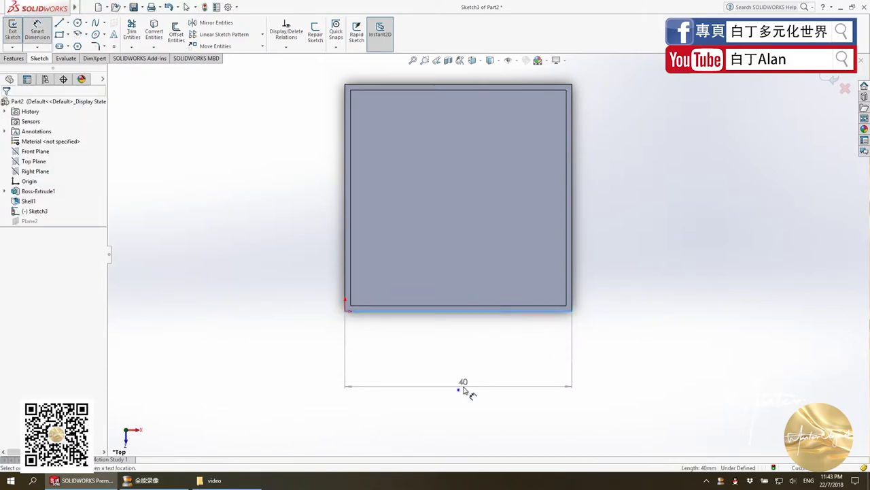
pyautogui.click(458, 388)
pyautogui.click(554, 359)
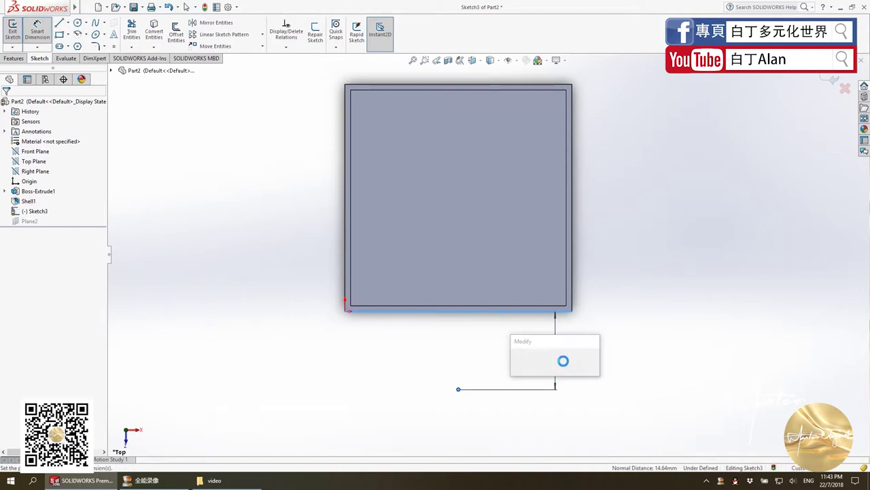
pyautogui.write('20')
pyautogui.press('Return')
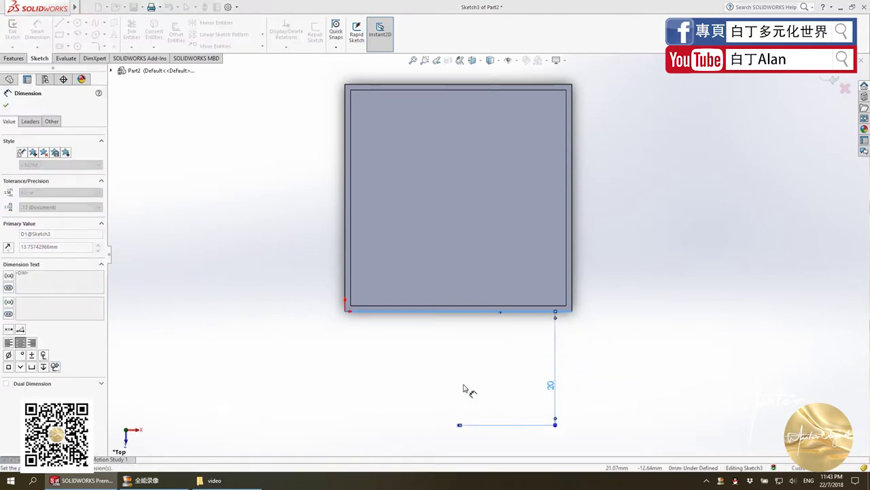
pyautogui.press('Escape')
pyautogui.click(459, 425)
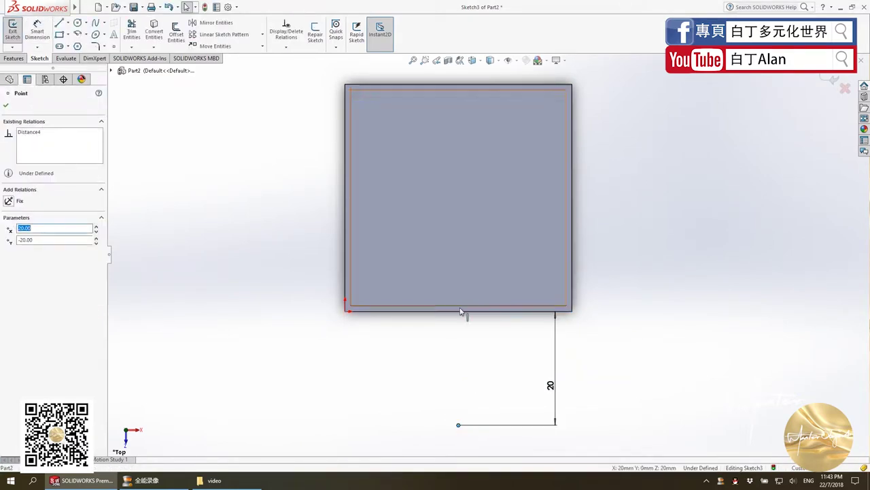
pyautogui.click(471, 431)
# Make the point vertical with the bottom edge's midpoint and exit the sketch
pyautogui.scroll(-3, 461, 434)
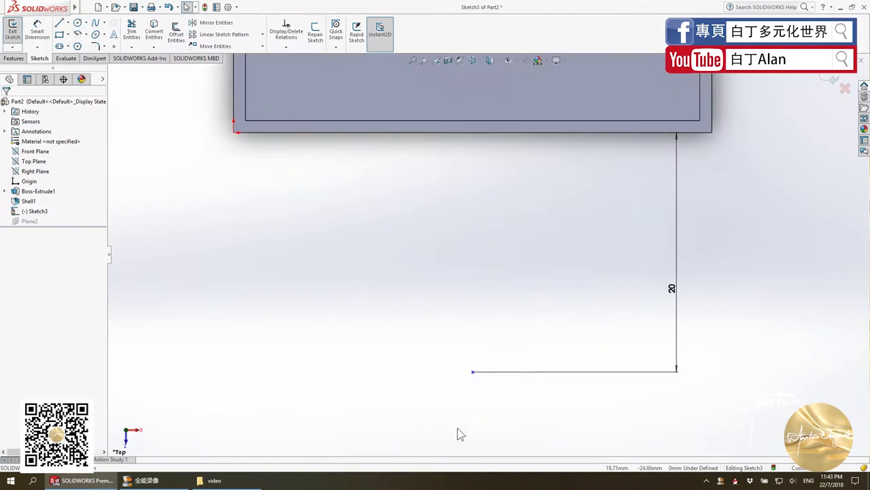
pyautogui.click(473, 372)
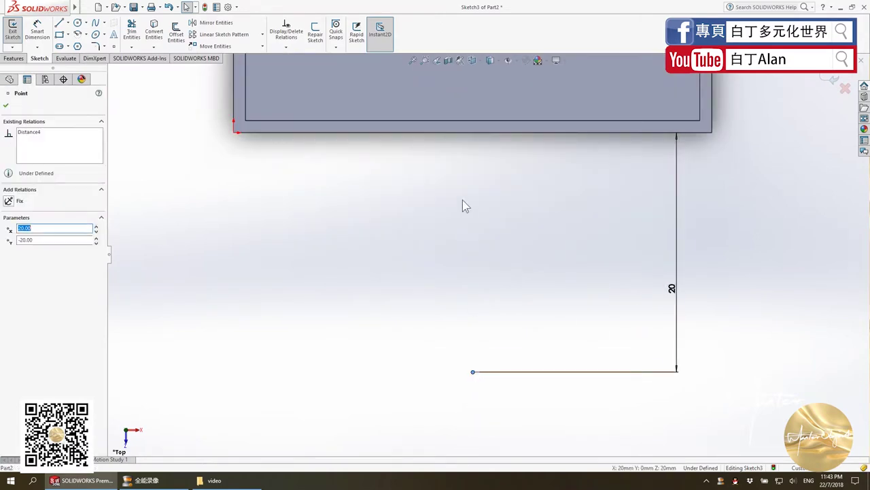
pyautogui.keyDown('ctrl'); pyautogui.click(472, 133); pyautogui.keyUp('ctrl')
pyautogui.click(10, 273)
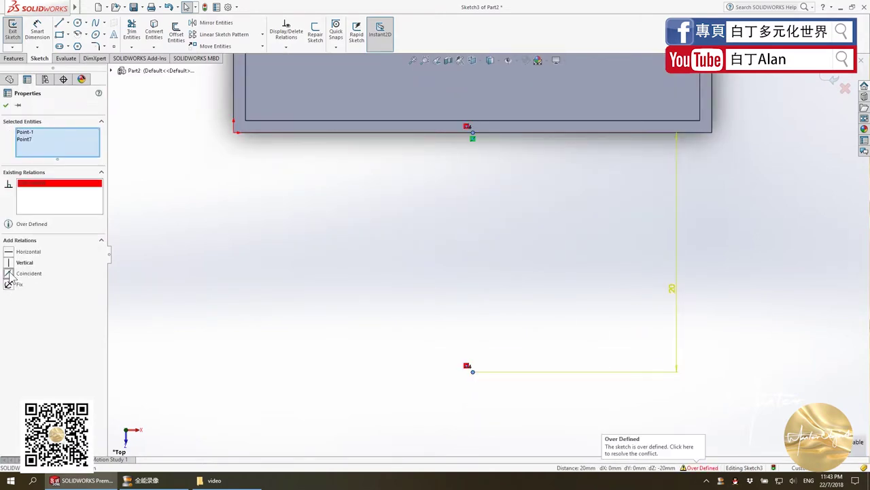
pyautogui.hotkey('ctrl', 'z')
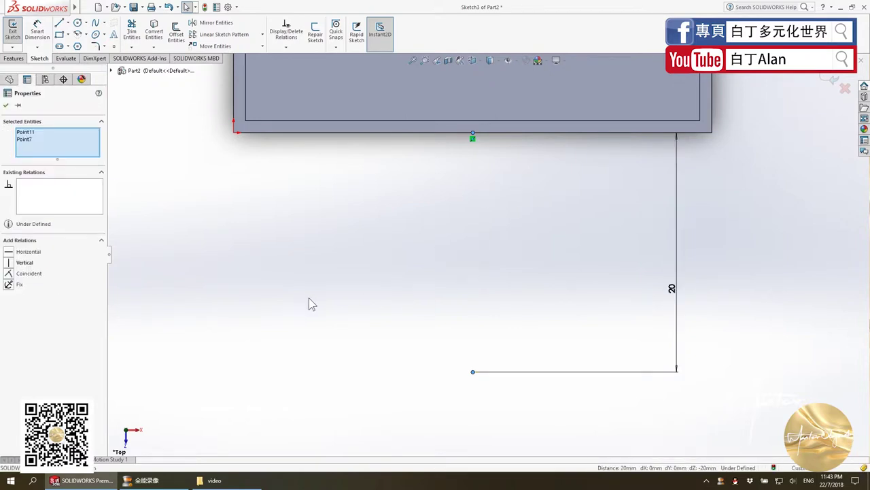
pyautogui.click(8, 263)
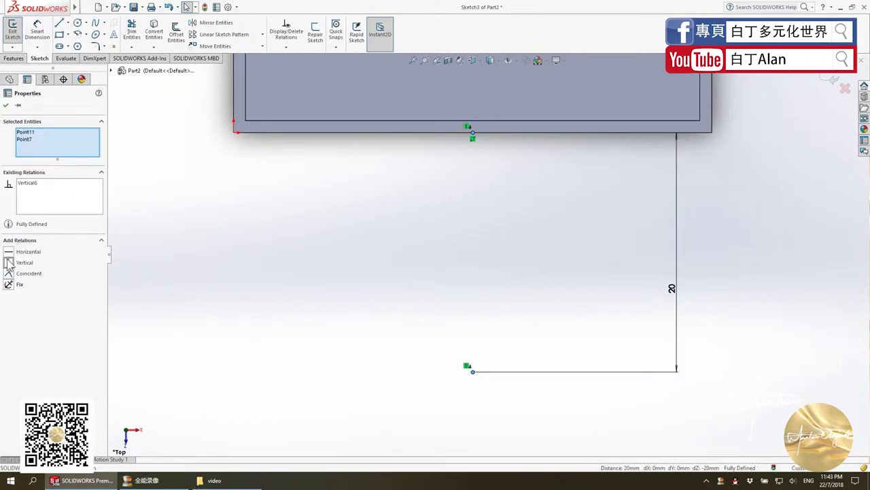
pyautogui.press('Escape')
pyautogui.click(825, 80)
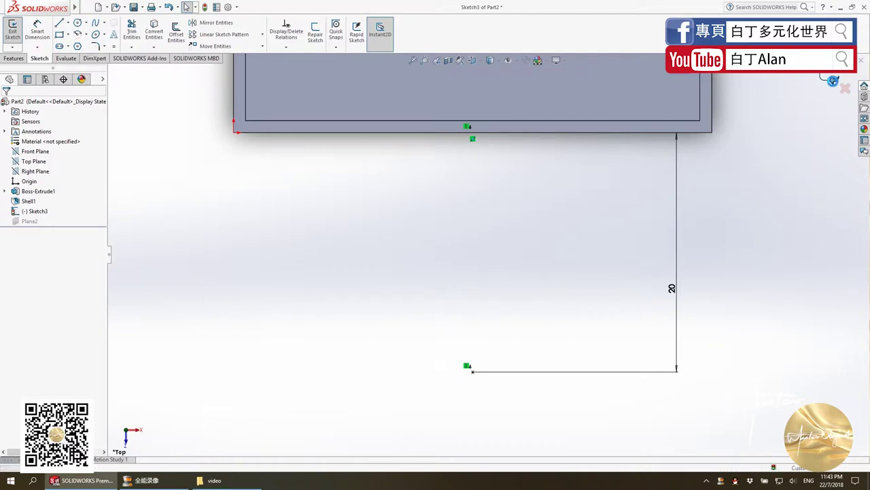
# Edit Plane2, replacing its missing second reference with the Sketch3 point
pyautogui.click(281, 77)
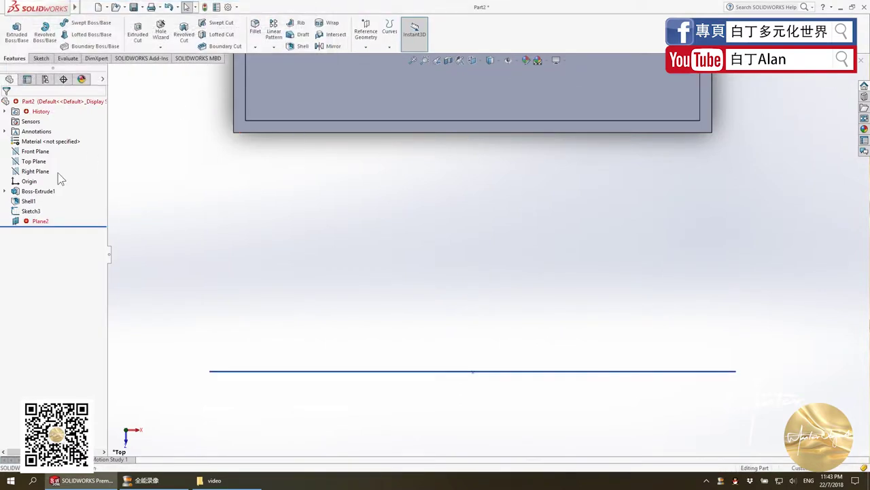
pyautogui.click(30, 221)
pyautogui.rightClick(29, 221)
pyautogui.click(34, 193)
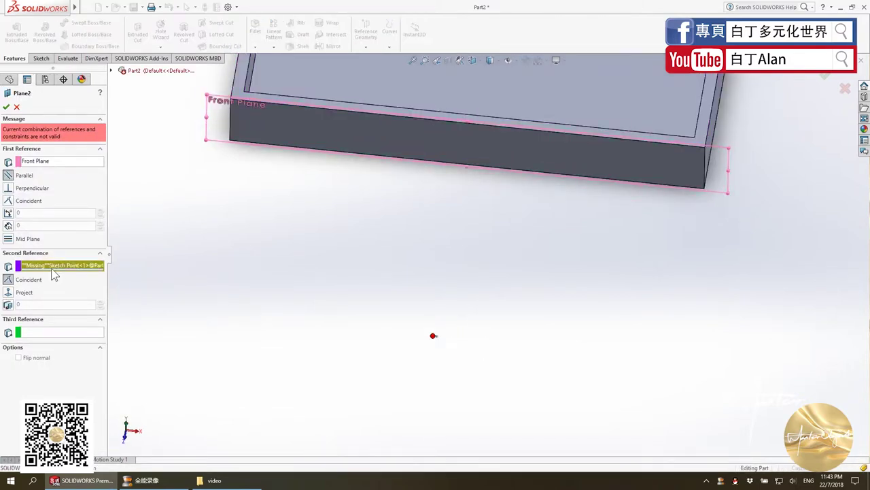
pyautogui.rightClick(53, 268)
pyautogui.press('Delete')
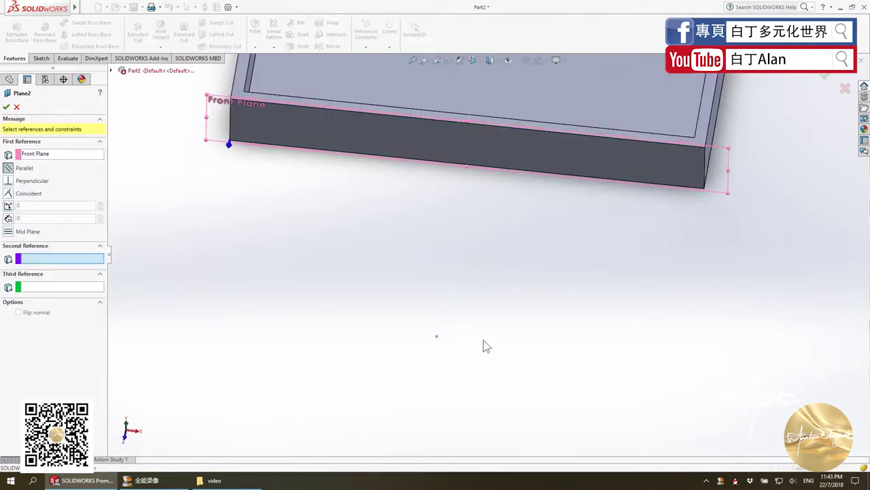
pyautogui.click(437, 338)
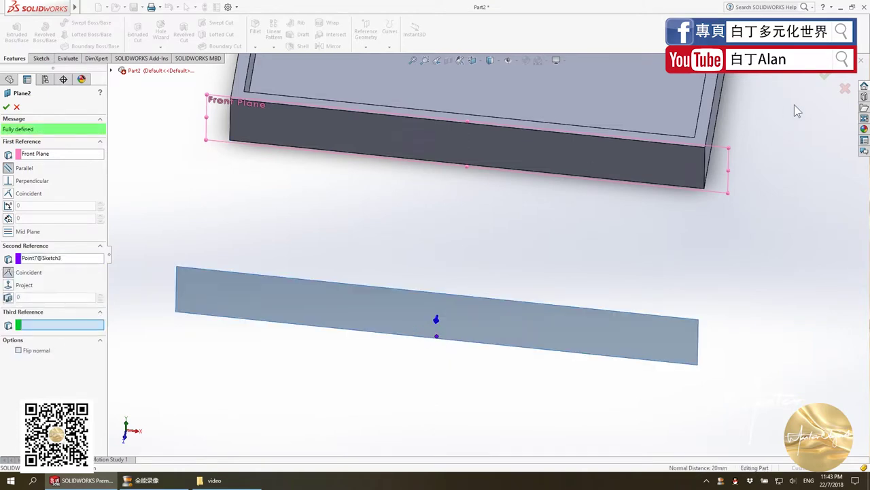
pyautogui.click(826, 77)
# Orbit and zoom around the tray, then select the Right Plane
pyautogui.moveTo(589, 185)
pyautogui.mouseDown(button='middle')
pyautogui.moveTo(528, 320)
pyautogui.moveTo(525, 260)
pyautogui.moveTo(517, 272)
pyautogui.moveTo(418, 233)
pyautogui.moveTo(385, 183)
pyautogui.mouseUp(button='middle')
pyautogui.moveTo(491, 247); pyautogui.dragTo(430, 352, button='middle')
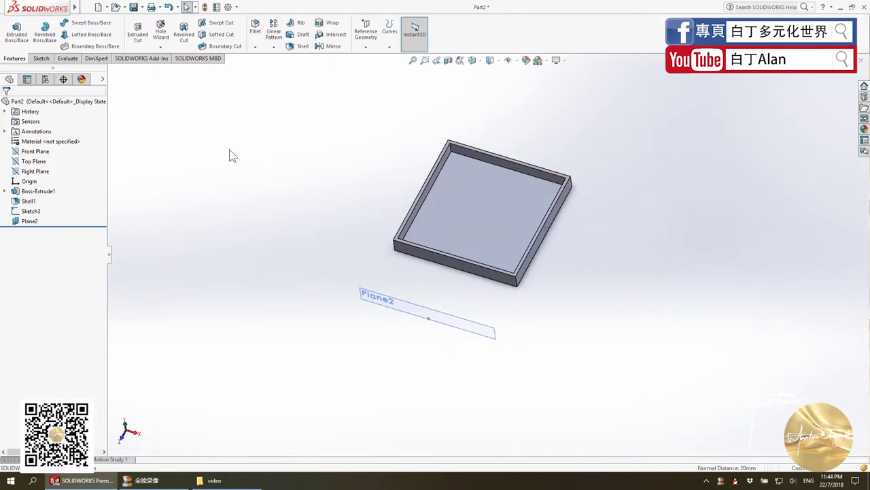
pyautogui.click(41, 173)
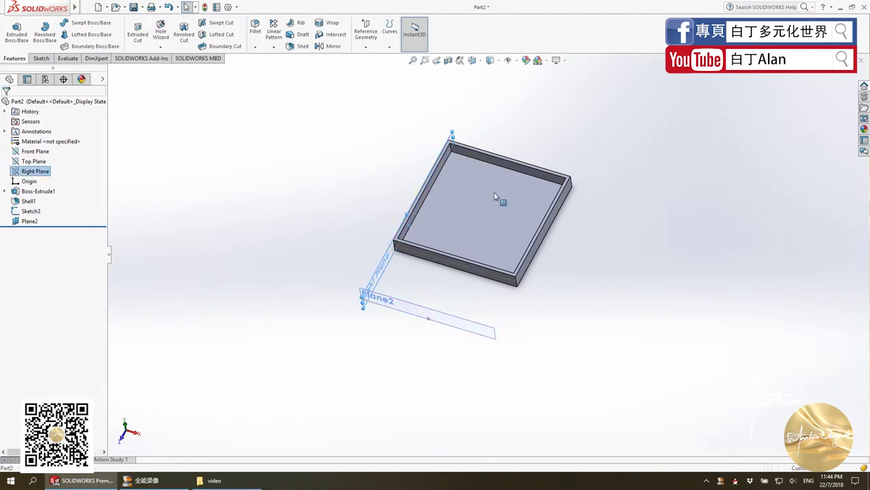
pyautogui.scroll(-2, 500, 228)
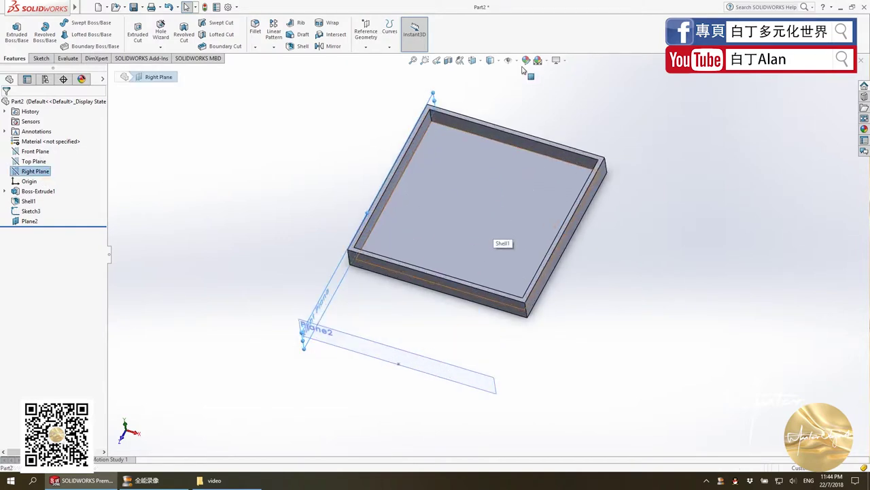
pyautogui.scroll(-2, 503, 242)
pyautogui.scroll(4, 496, 292)
pyautogui.scroll(-2, 491, 344)
pyautogui.scroll(-3, 479, 354)
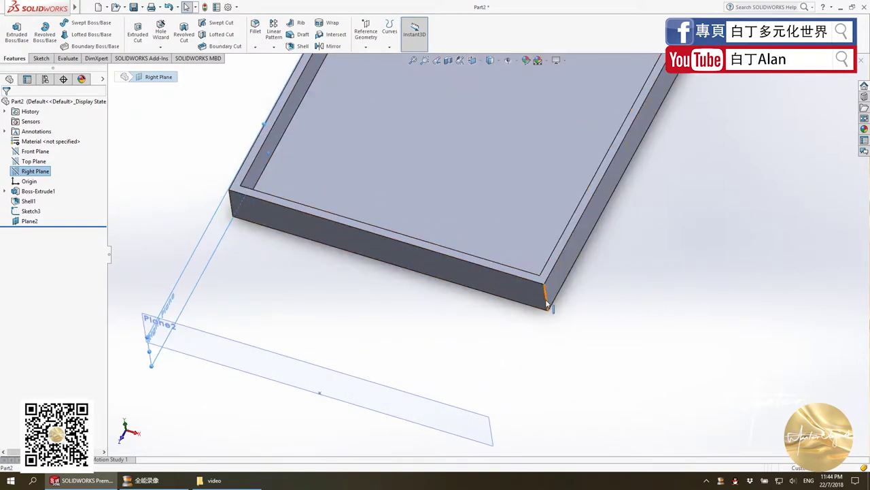
pyautogui.scroll(5, 548, 304)
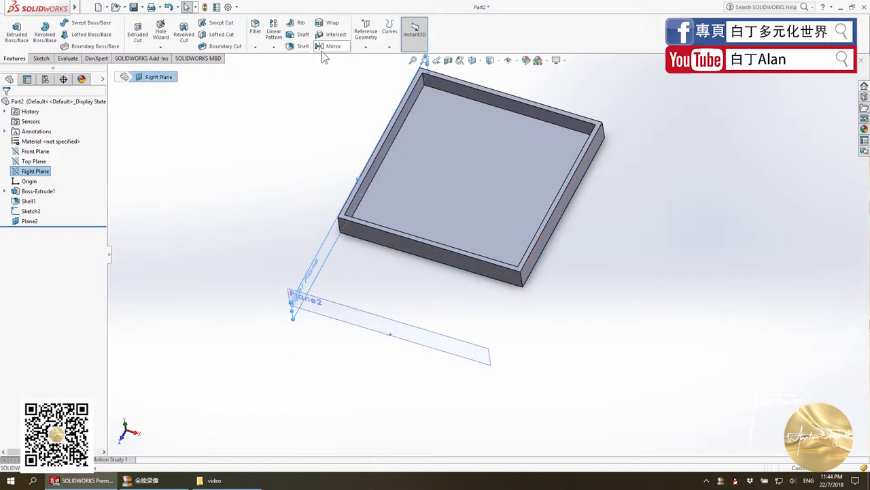
# Create Plane3 parallel to the Right Plane through the Sketch3 point
pyautogui.click(365, 30)
pyautogui.click(371, 56)
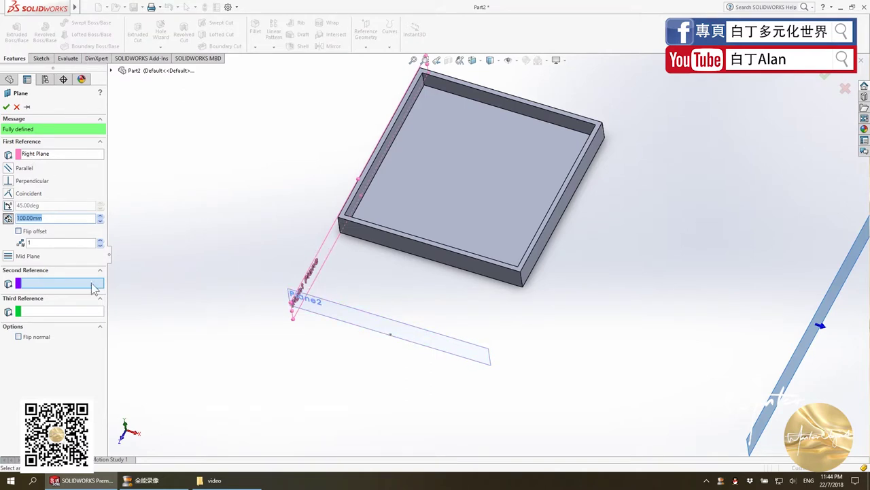
pyautogui.click(390, 334)
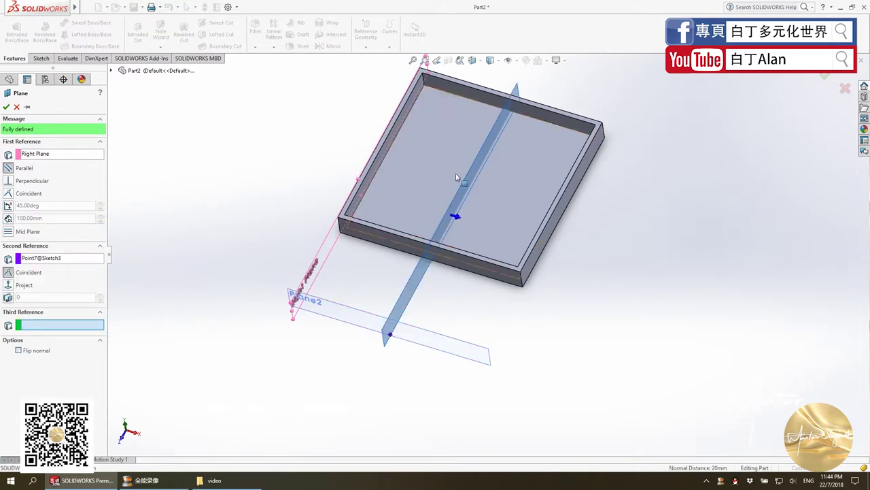
pyautogui.click(7, 107)
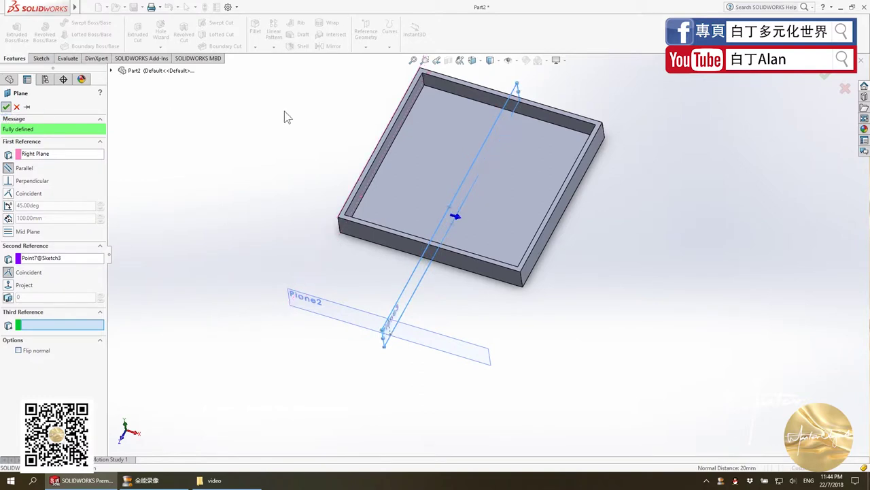
# Show hidden lines as dashed and start a new sketch on Plane3
pyautogui.click(41, 58)
pyautogui.click(12, 30)
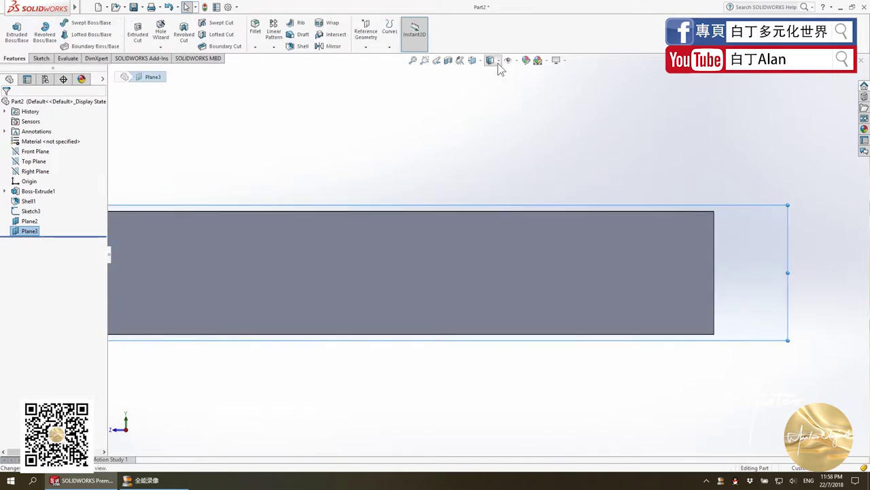
pyautogui.click(497, 64)
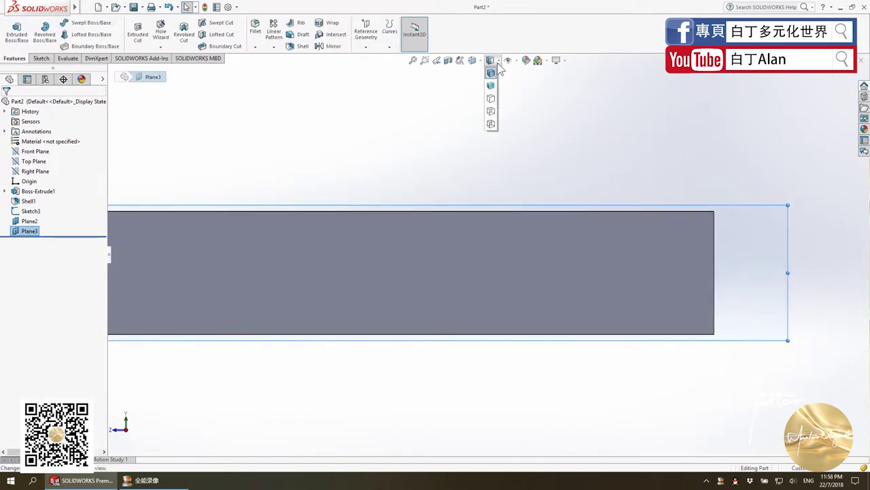
pyautogui.click(492, 111)
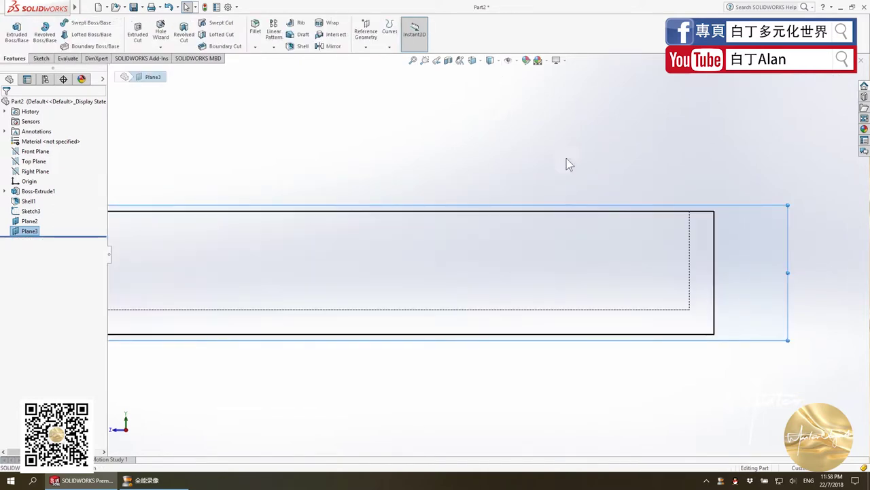
pyautogui.click(39, 58)
pyautogui.click(12, 30)
# Draw the rib triangle's slanted edge, bottom edge along the floor, and vertical closing edge
pyautogui.click(67, 22)
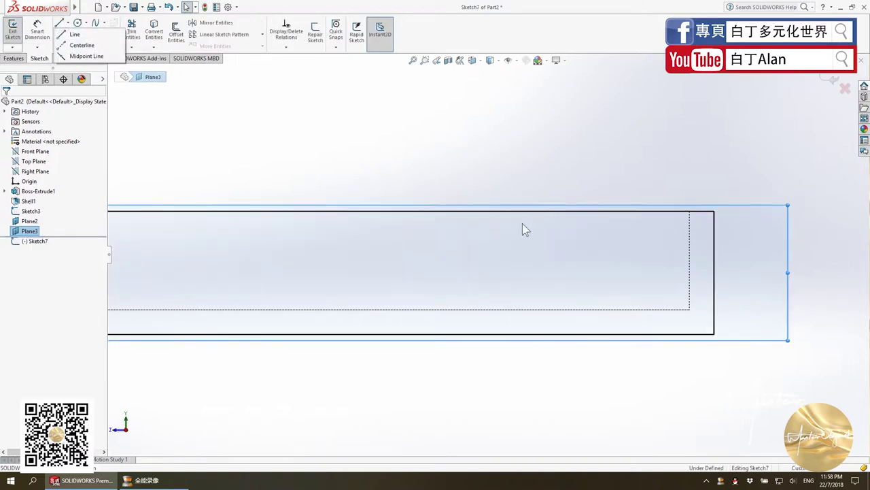
pyautogui.click(75, 34)
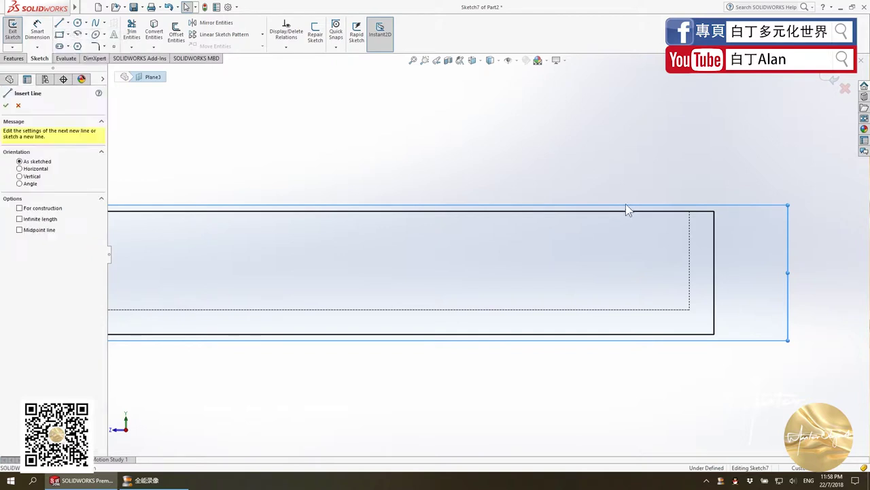
pyautogui.moveTo(689, 212); pyautogui.dragTo(382, 311)
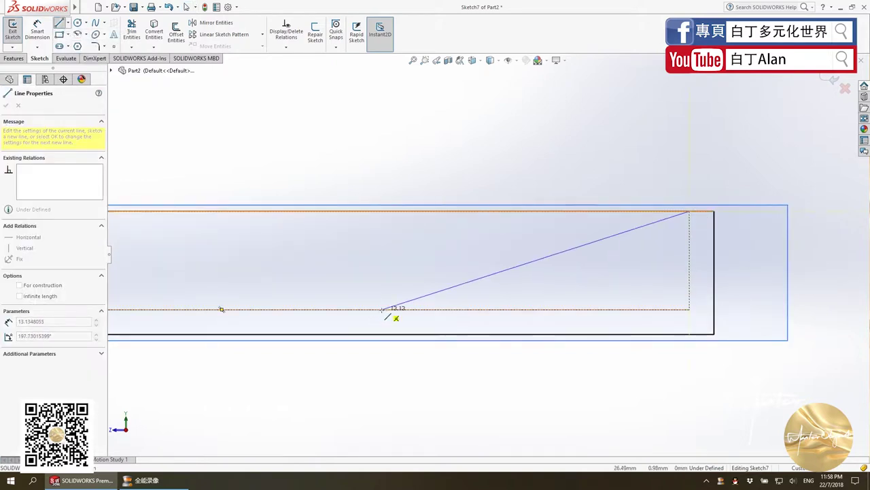
pyautogui.click(690, 310)
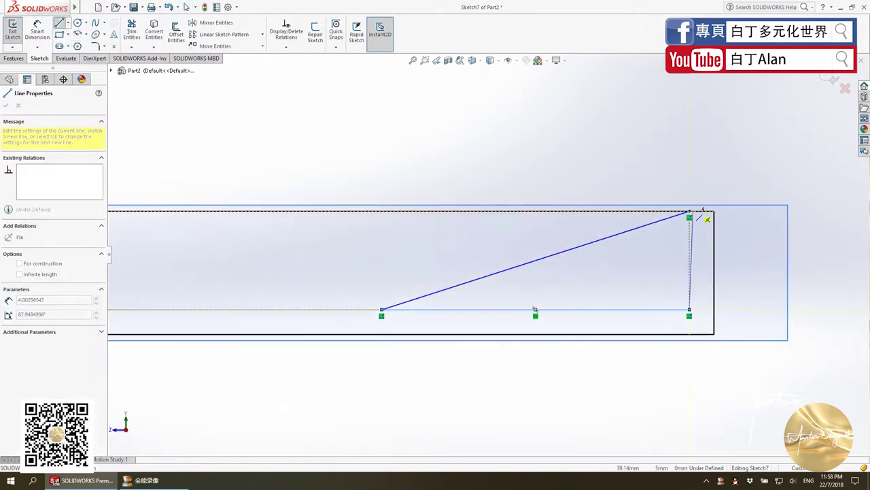
pyautogui.click(689, 212)
pyautogui.press('Escape')
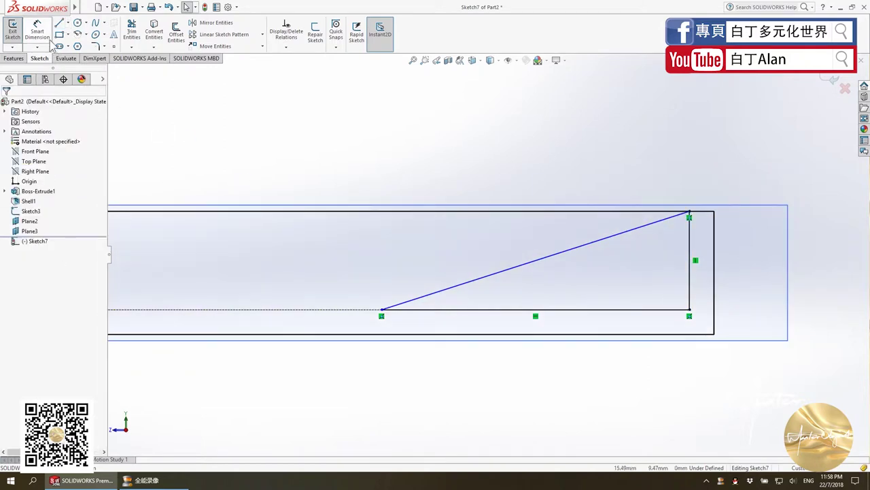
# Dimension the triangle's bottom edge to 15 mm
pyautogui.click(422, 311)
pyautogui.click(442, 370)
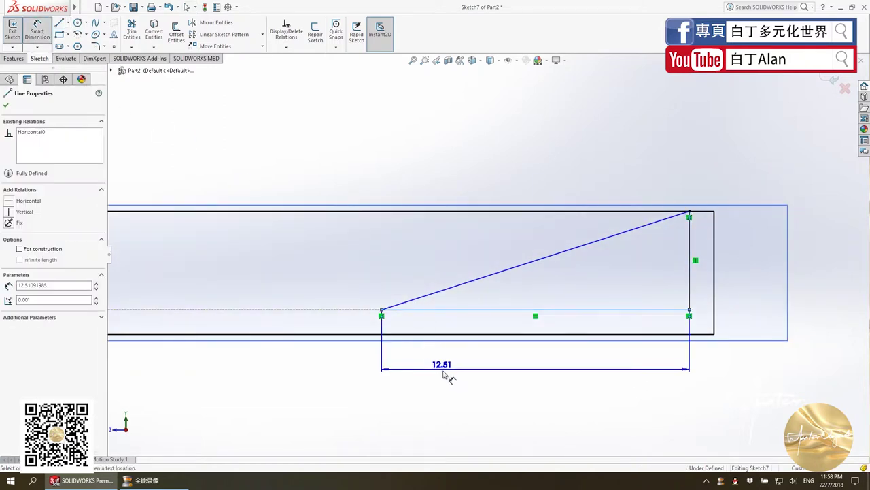
pyautogui.write('15')
pyautogui.press('Return')
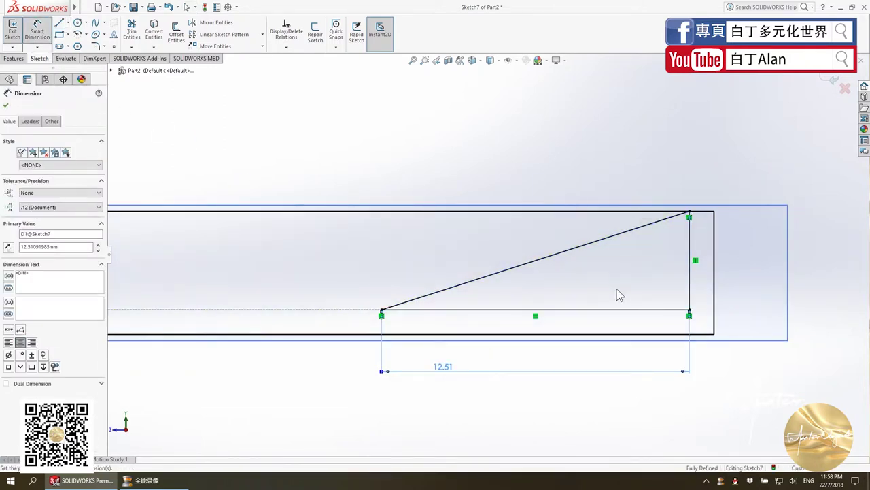
pyautogui.click(5, 105)
# Orbit to a 3D view and switch the display to Shaded With Edges
pyautogui.moveTo(523, 208)
pyautogui.mouseDown(button='middle')
pyautogui.moveTo(534, 249)
pyautogui.moveTo(395, 74)
pyautogui.mouseUp(button='middle')
pyautogui.click(489, 60)
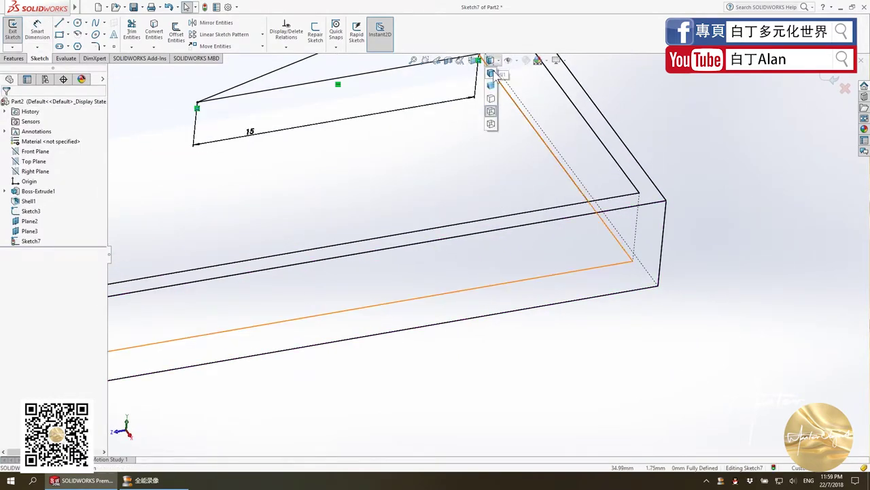
pyautogui.click(489, 72)
pyautogui.press('f')
pyautogui.scroll(-5, 469, 244)
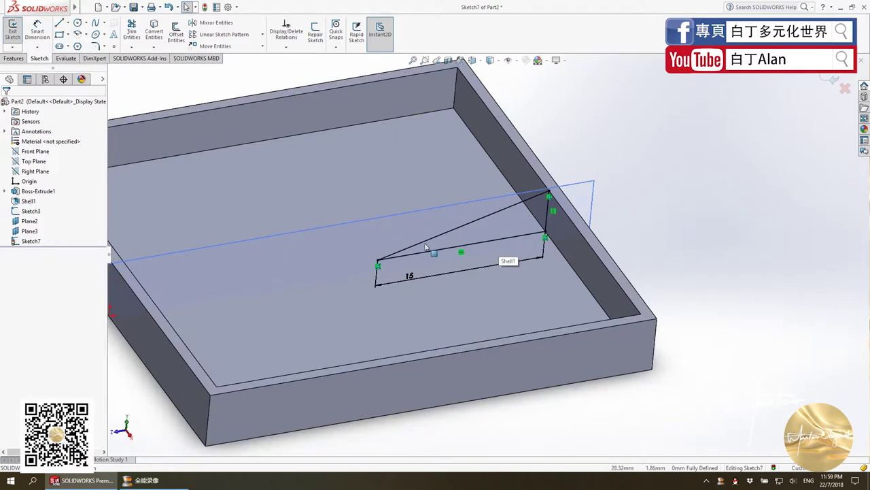
# Extrude the triangle sketch Mid Plane by 2 mm into a solid rib
pyautogui.click(14, 57)
pyautogui.click(17, 31)
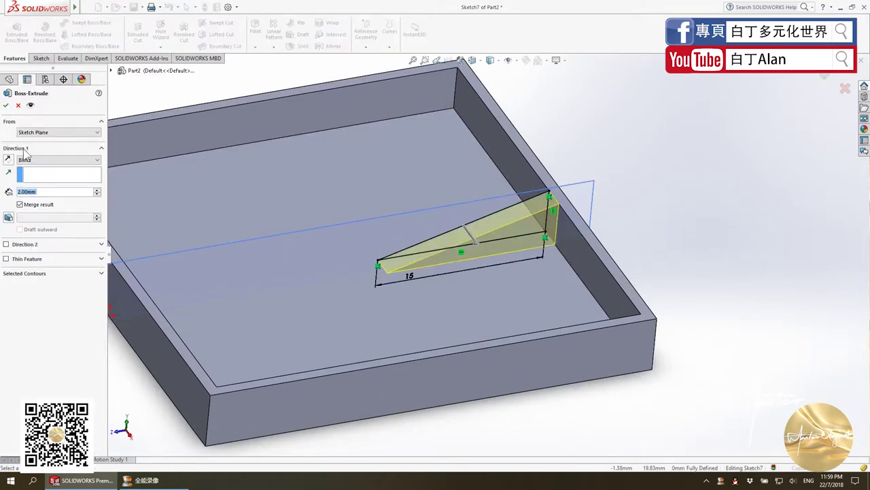
pyautogui.click(28, 159)
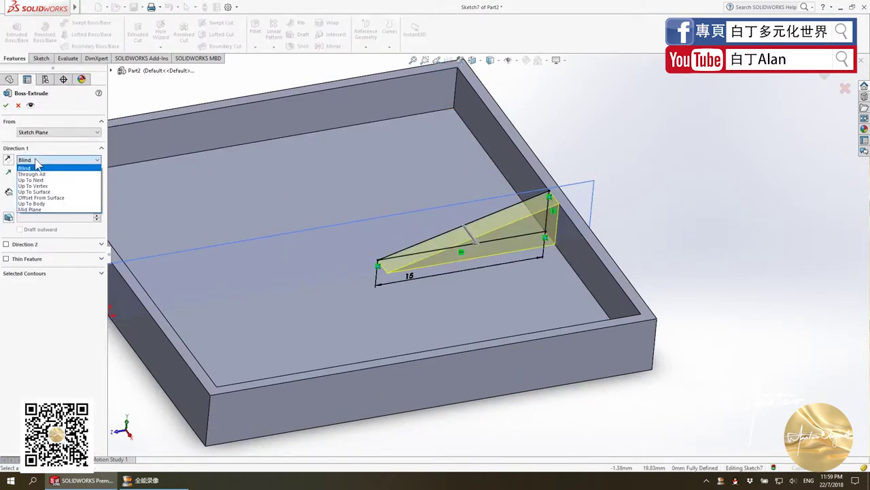
pyautogui.click(50, 209)
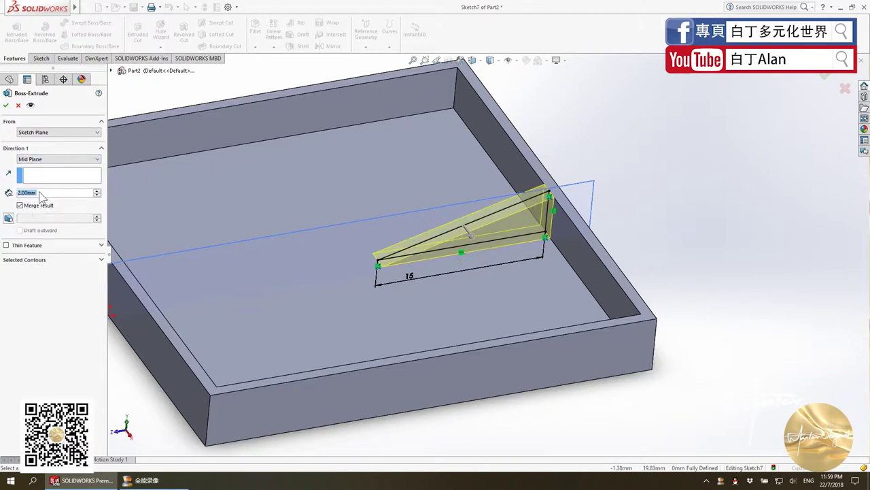
pyautogui.click(6, 104)
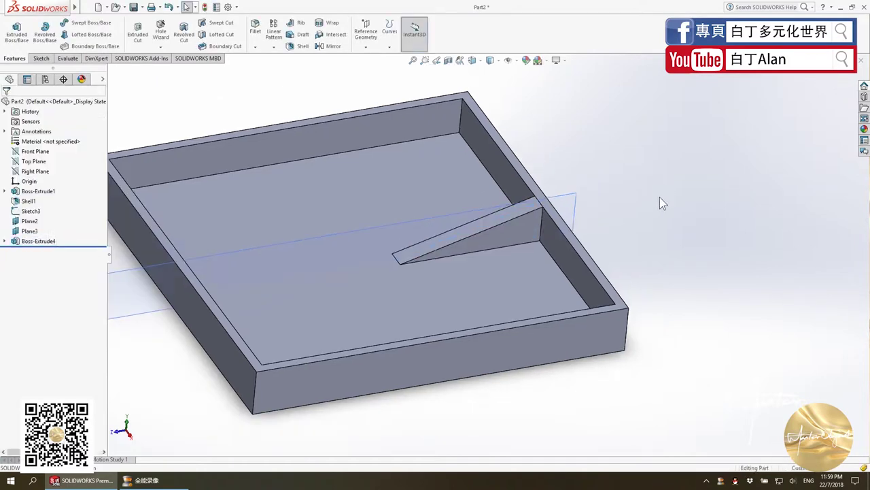
# Orbit and zoom around the new rib, selecting its faces and the tray floor to inspect them
pyautogui.moveTo(659, 197)
pyautogui.mouseDown(button='middle')
pyautogui.moveTo(639, 210)
pyautogui.moveTo(342, 145)
pyautogui.mouseUp(button='middle')
pyautogui.scroll(2, 358, 198)
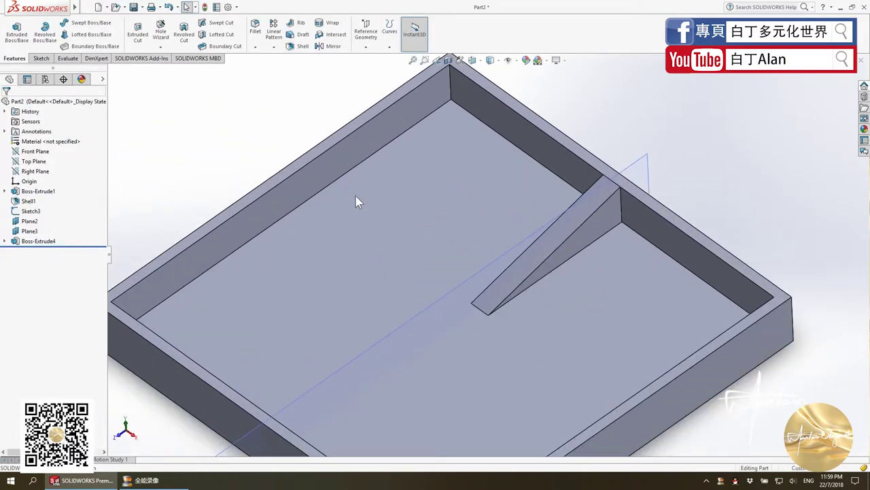
pyautogui.moveTo(358, 198); pyautogui.dragTo(410, 269, button='middle')
pyautogui.scroll(-2, 504, 300)
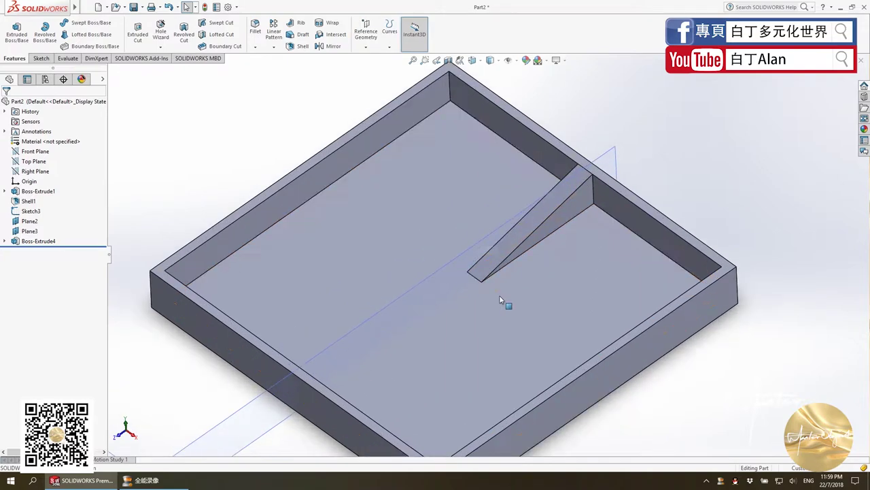
pyautogui.click(572, 185)
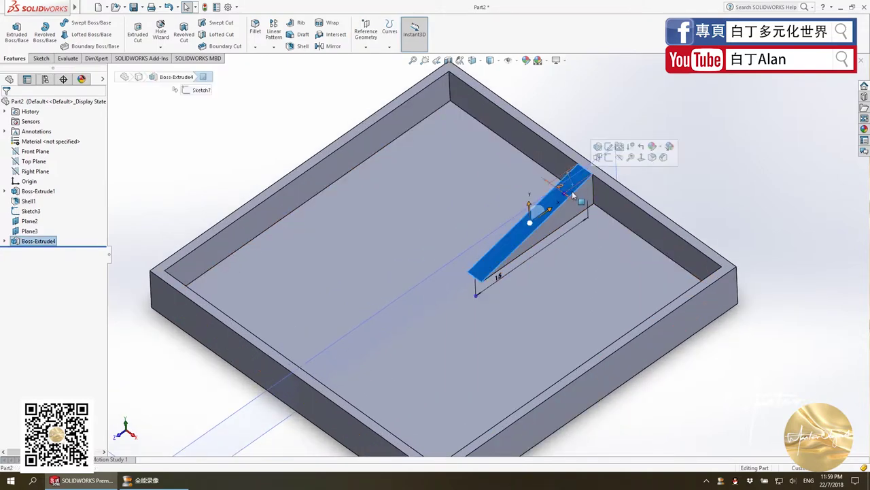
pyautogui.scroll(-2, 572, 191)
pyautogui.scroll(3, 568, 253)
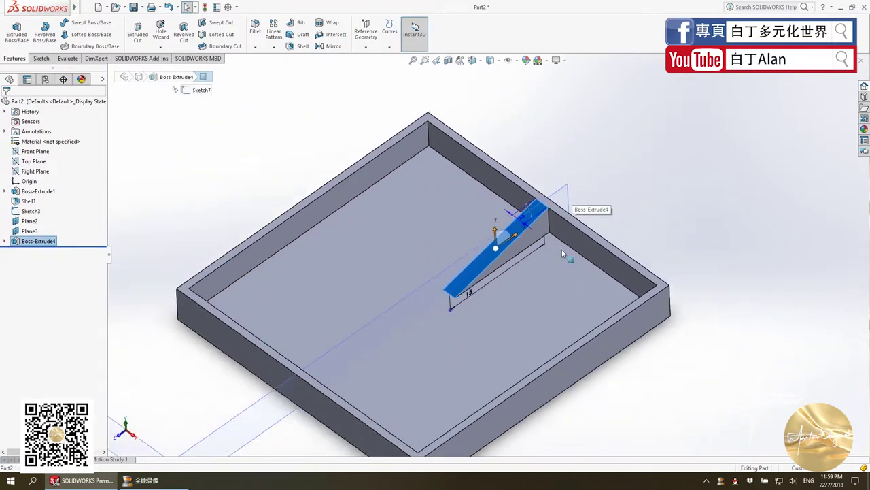
pyautogui.scroll(2, 516, 306)
pyautogui.scroll(-2, 477, 268)
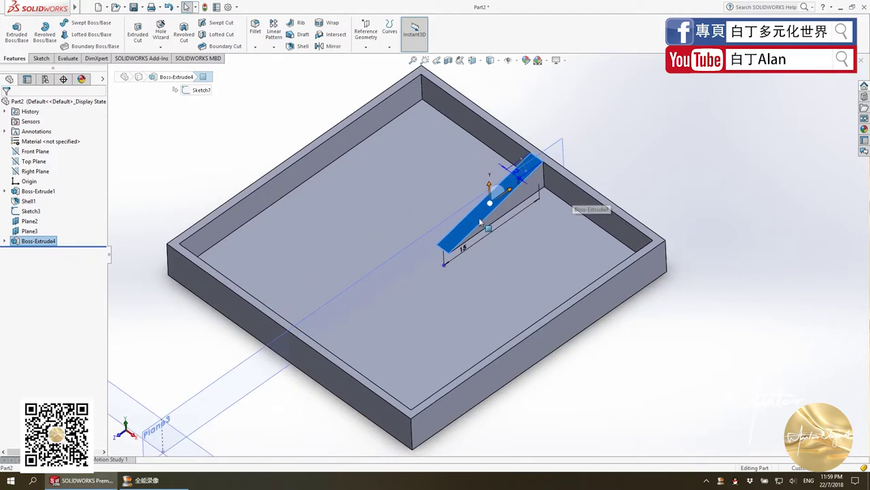
pyautogui.scroll(-2, 506, 213)
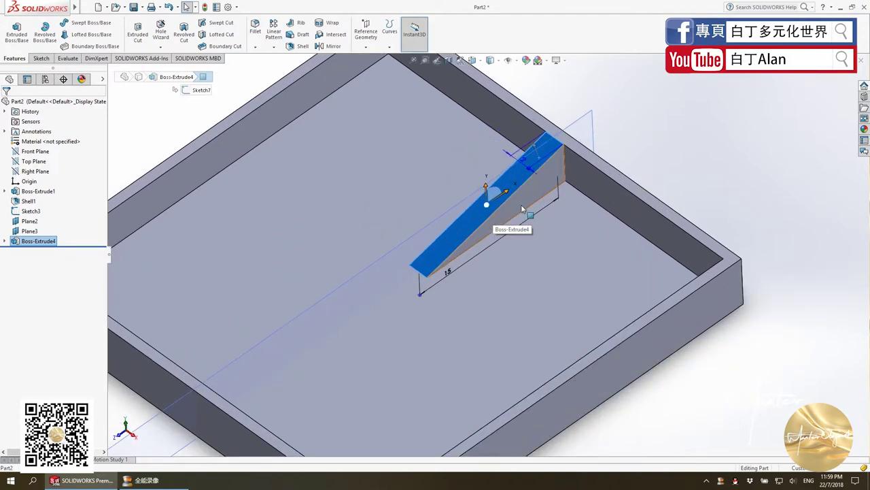
pyautogui.scroll(2, 522, 209)
pyautogui.scroll(1, 520, 217)
pyautogui.scroll(1, 517, 234)
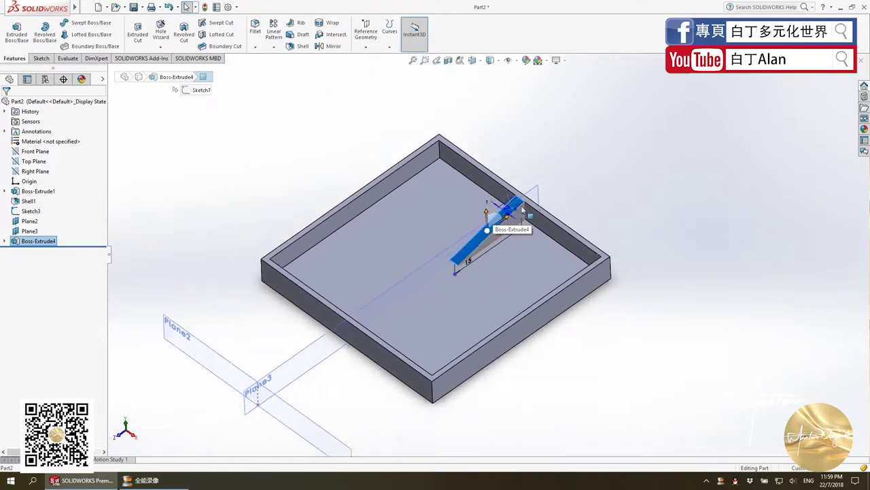
pyautogui.scroll(1, 512, 254)
pyautogui.scroll(-2, 510, 257)
pyautogui.click(508, 174)
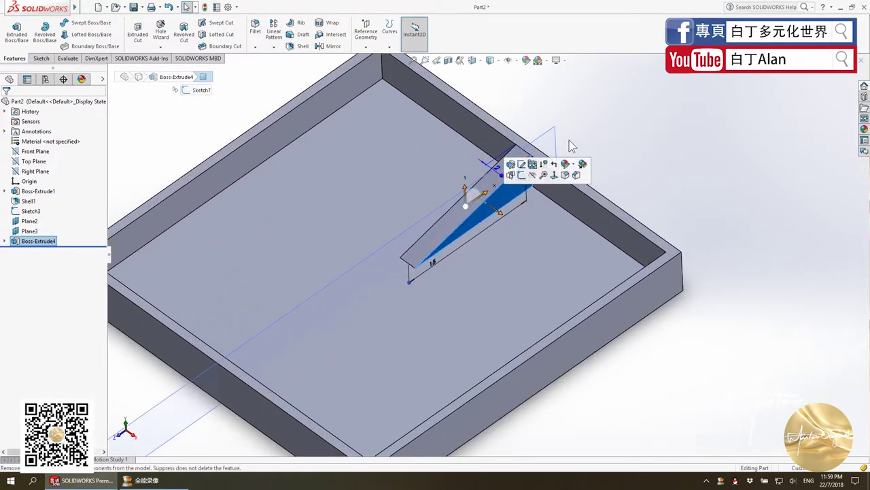
pyautogui.click(508, 175)
pyautogui.click(507, 178)
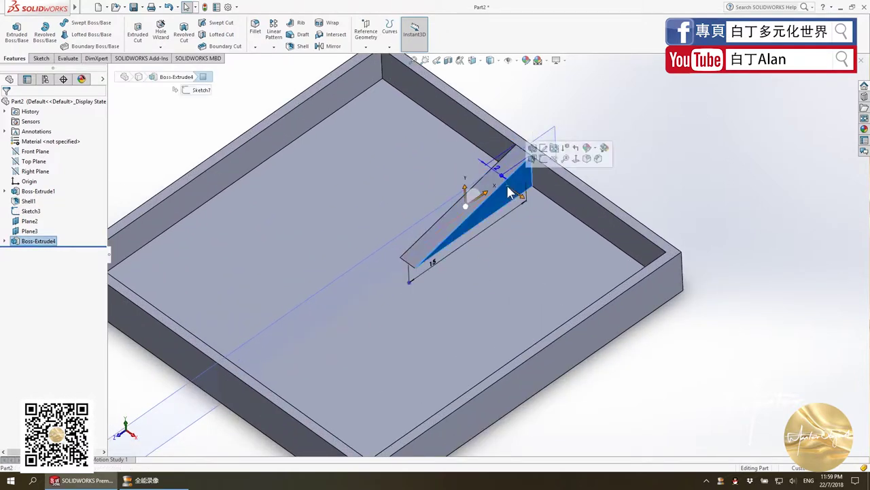
pyautogui.click(518, 228)
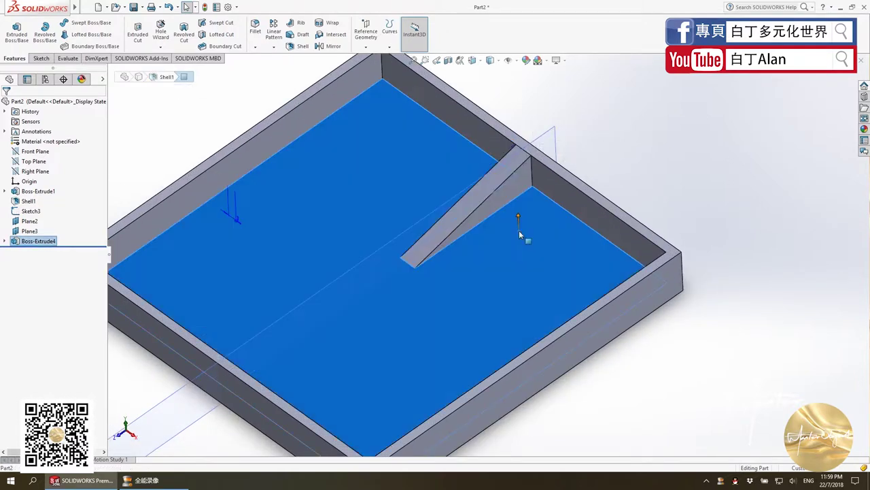
pyautogui.click(503, 189)
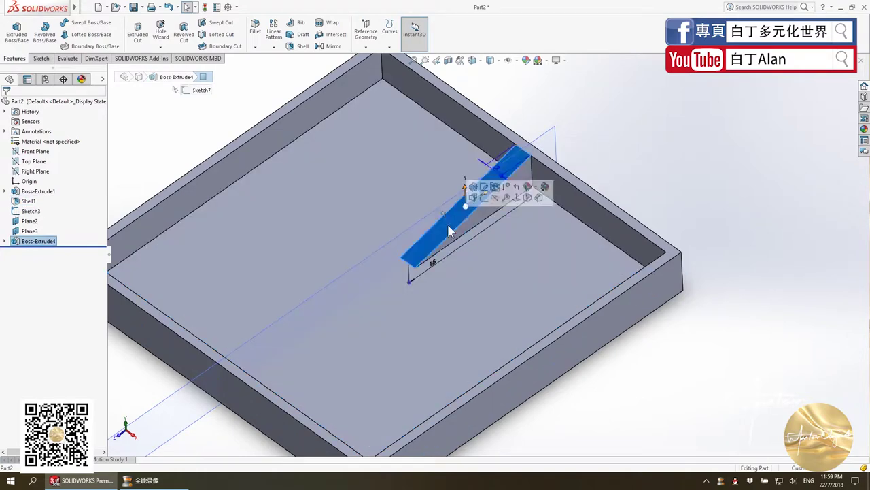
# Return to the isometric view and orbit the tray to a closer, steeper angle
pyautogui.moveTo(448, 225)
pyautogui.mouseDown(button='middle')
pyautogui.moveTo(477, 280)
pyautogui.moveTo(489, 120)
pyautogui.mouseUp(button='middle')
pyautogui.scroll(3, 477, 280)
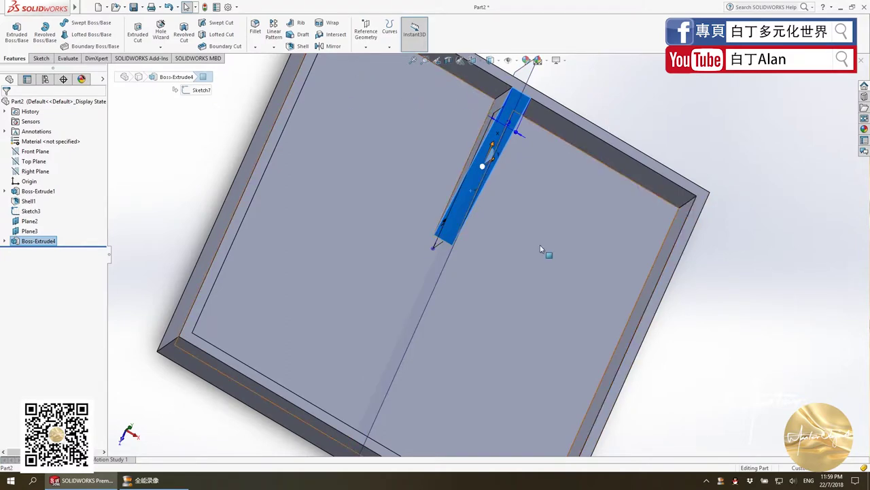
pyautogui.hotkey('ctrl', '7')
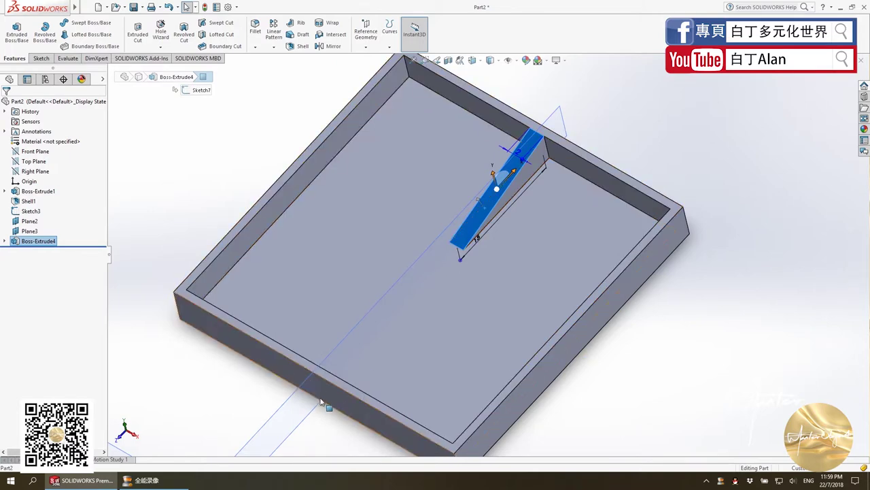
pyautogui.scroll(3, 414, 301)
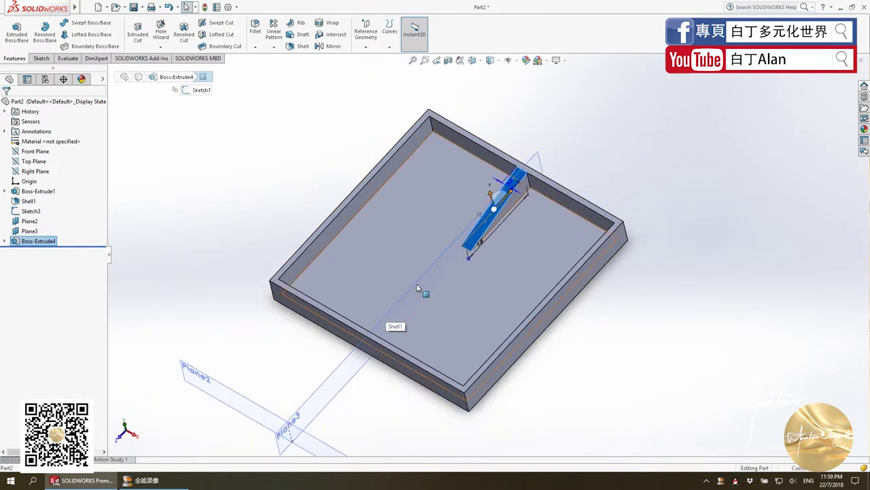
pyautogui.moveTo(418, 291); pyautogui.dragTo(413, 258, button='middle')
pyautogui.scroll(-5, 476, 245)
pyautogui.click(708, 125)
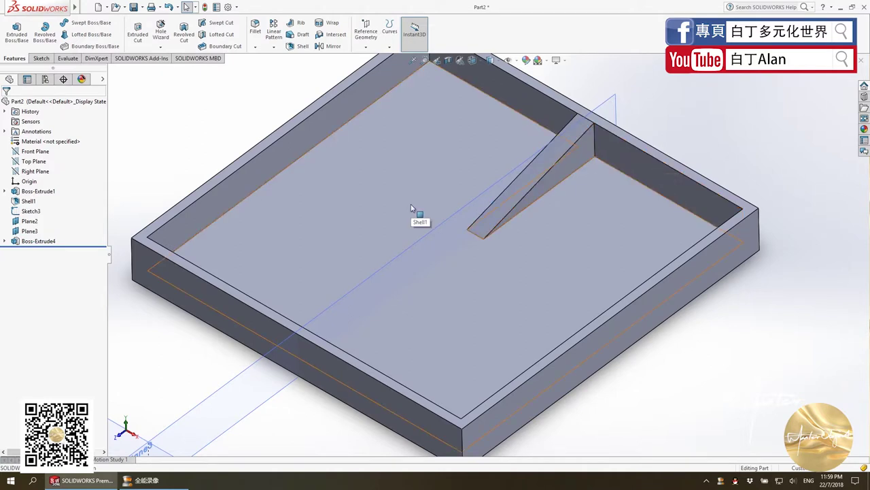
pyautogui.scroll(3, 411, 208)
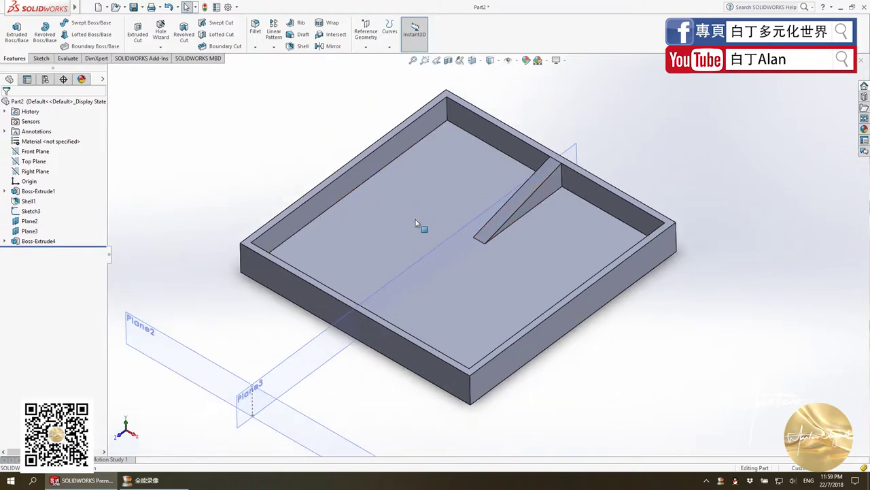
pyautogui.scroll(-2, 416, 223)
pyautogui.scroll(-2, 416, 223)
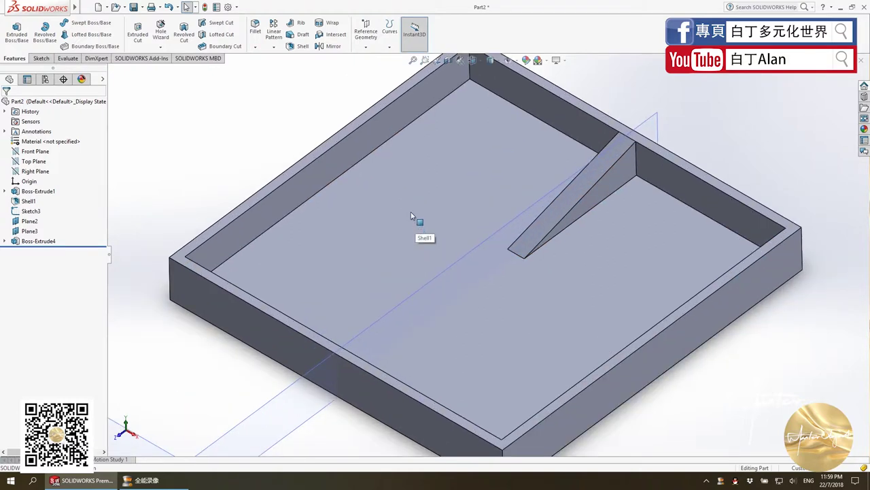
pyautogui.click(411, 215)
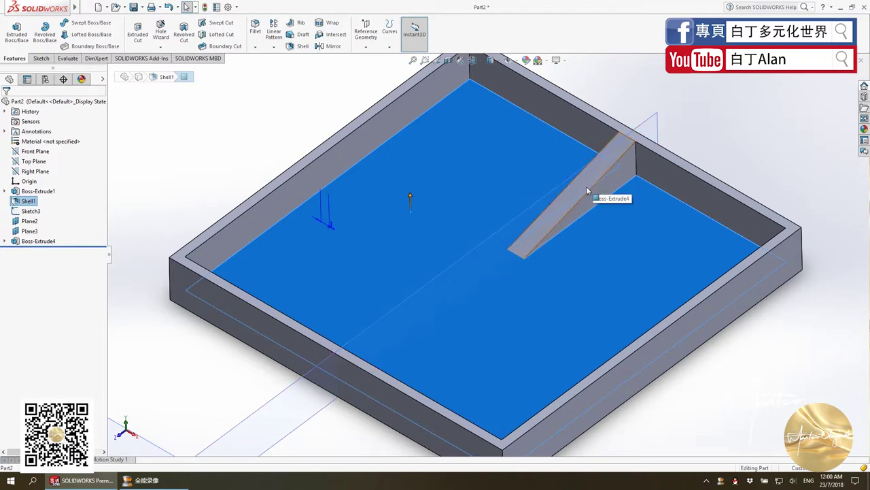
pyautogui.click(325, 150)
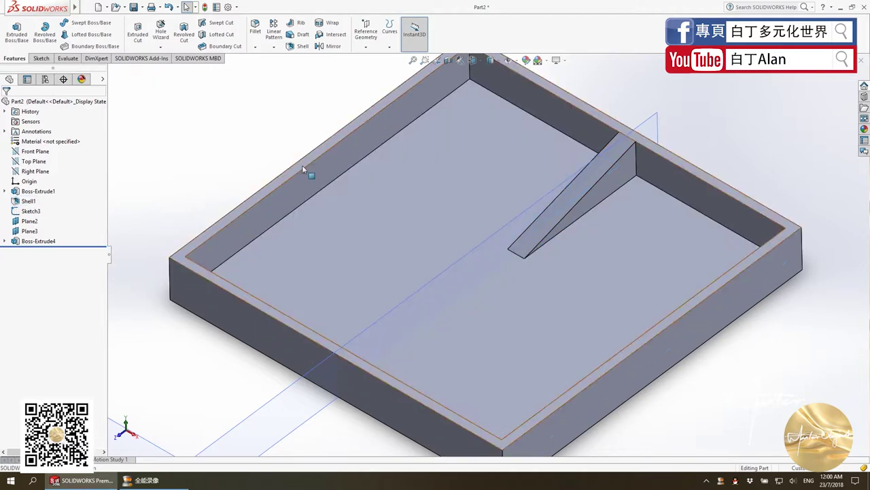
pyautogui.moveTo(458, 295)
pyautogui.mouseDown(button='middle')
pyautogui.moveTo(488, 254)
pyautogui.moveTo(491, 210)
pyautogui.mouseUp(button='middle')
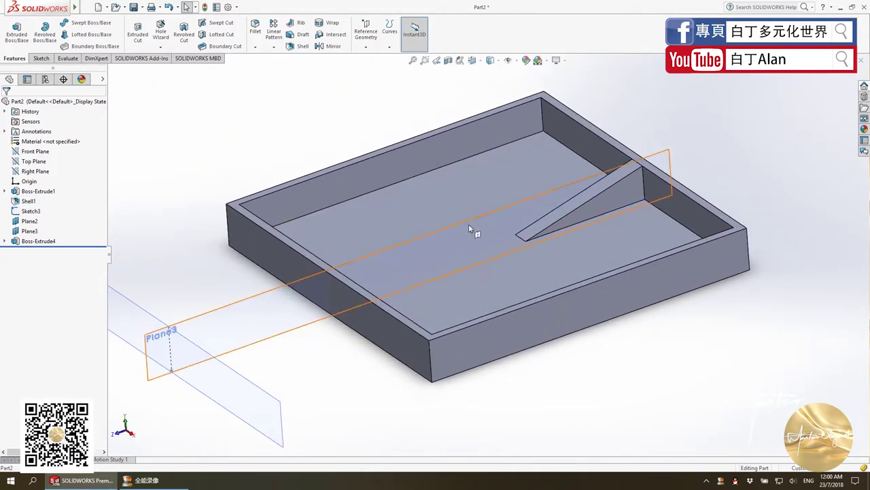
pyautogui.moveTo(448, 248); pyautogui.dragTo(424, 259, button='middle')
pyautogui.scroll(-3, 374, 270)
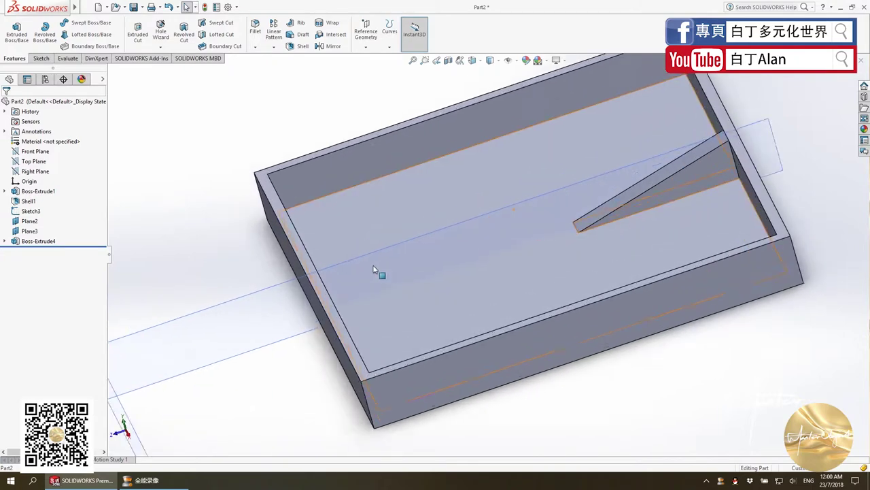
pyautogui.moveTo(373, 270); pyautogui.dragTo(353, 272, button='middle')
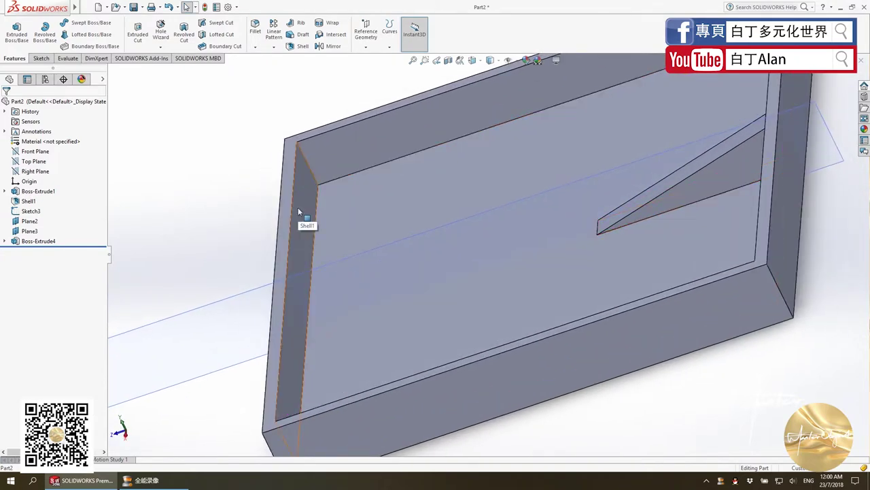
# Select Plane3, view it Normal To, and switch the display to Wireframe
pyautogui.click(327, 273)
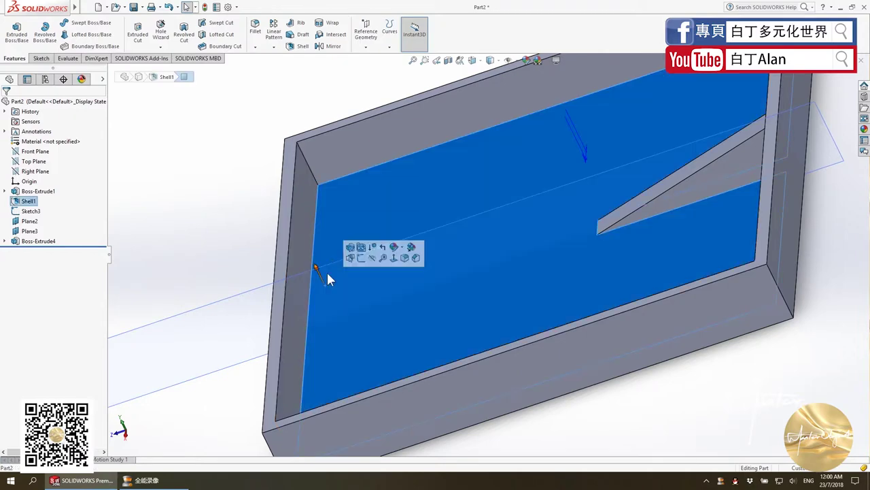
pyautogui.click(241, 295)
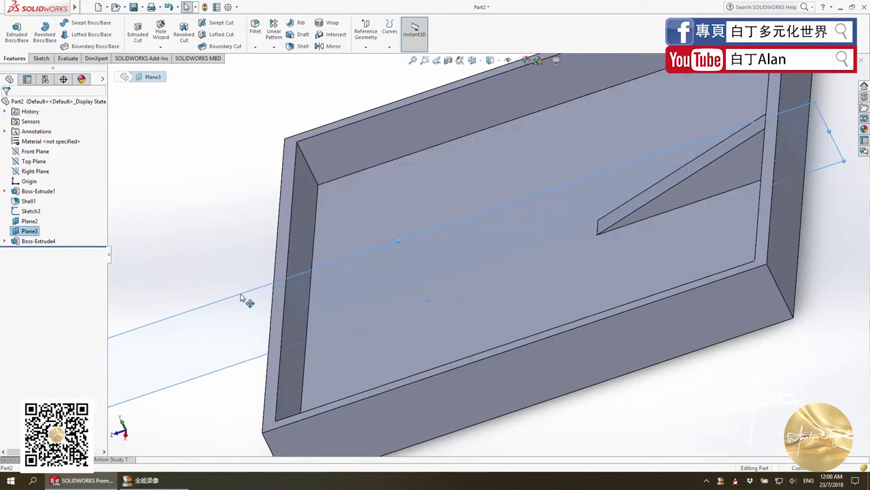
pyautogui.hotkey('ctrl', '8')
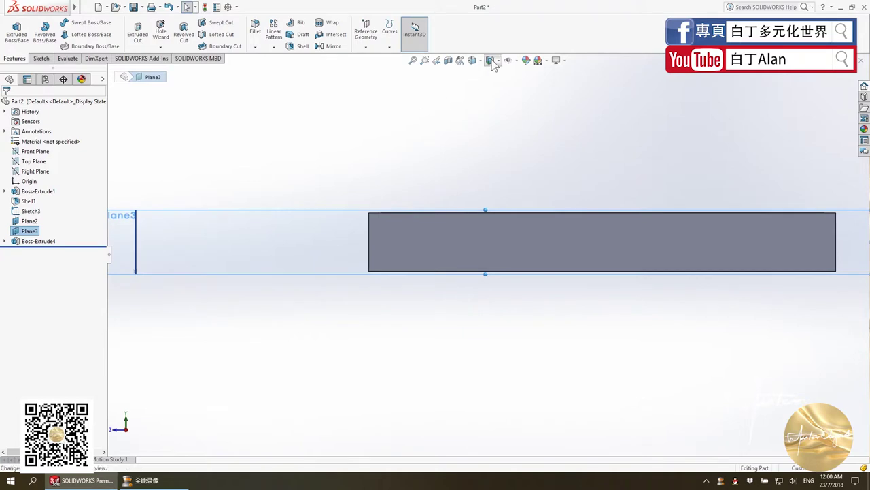
pyautogui.click(491, 60)
pyautogui.click(491, 124)
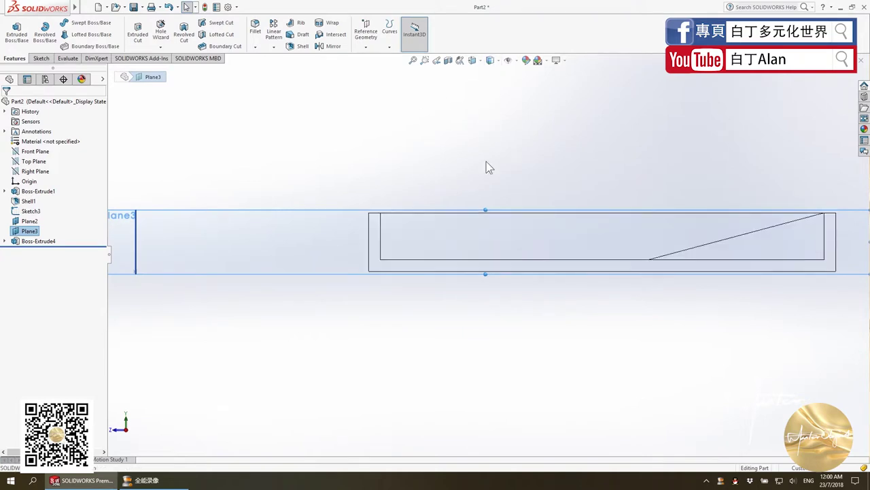
pyautogui.scroll(-2, 469, 181)
# Sketch on Plane3 a line from the inner wall's top corner down to the tray floor
pyautogui.click(41, 58)
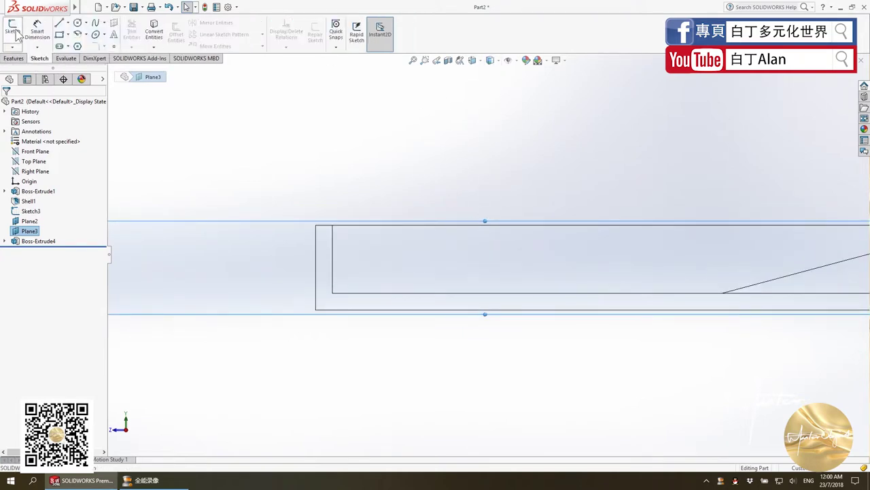
pyautogui.click(12, 30)
pyautogui.click(60, 25)
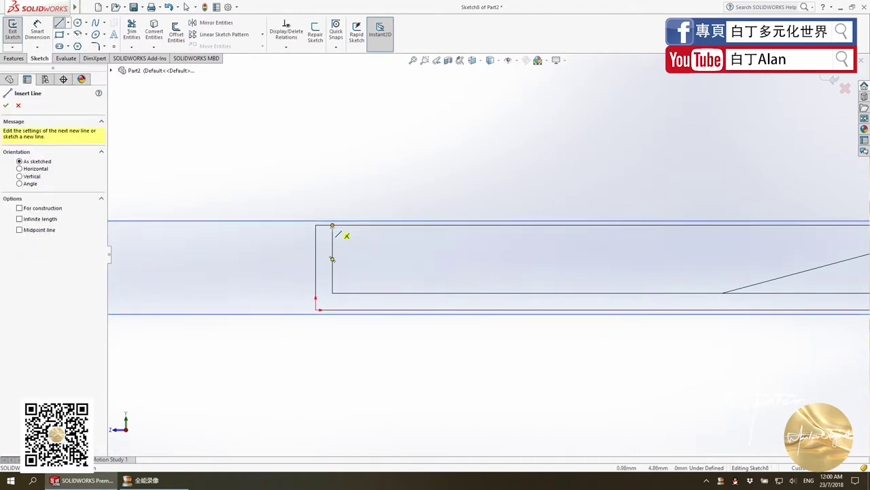
pyautogui.click(334, 225)
pyautogui.click(536, 293)
pyautogui.press('Escape')
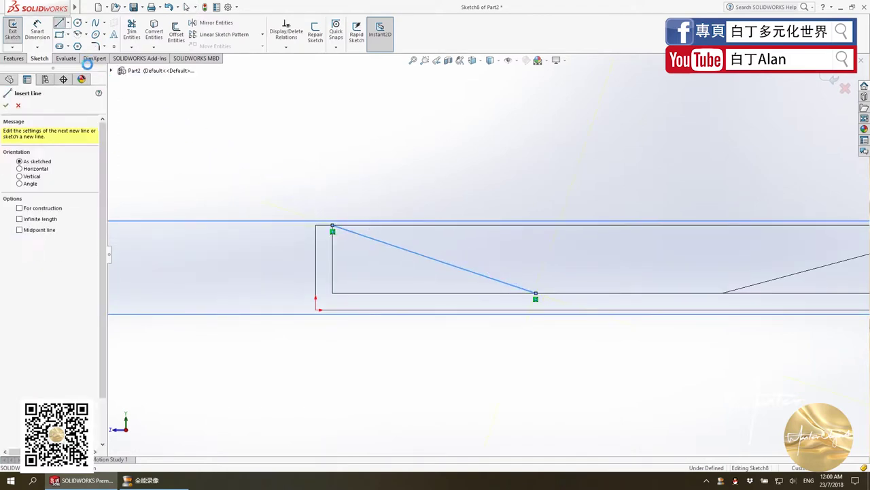
# Dimension the line's horizontal span to 15 mm and exit the sketch
pyautogui.click(37, 31)
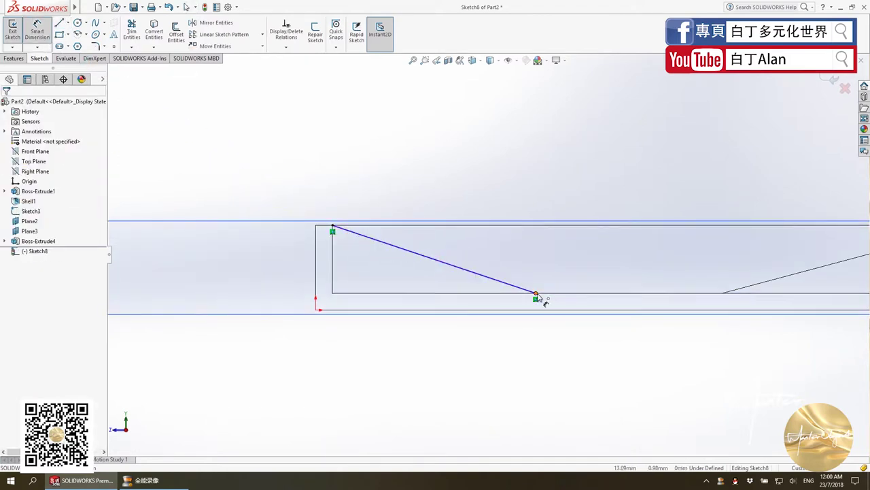
pyautogui.click(536, 293)
pyautogui.click(333, 225)
pyautogui.click(454, 187)
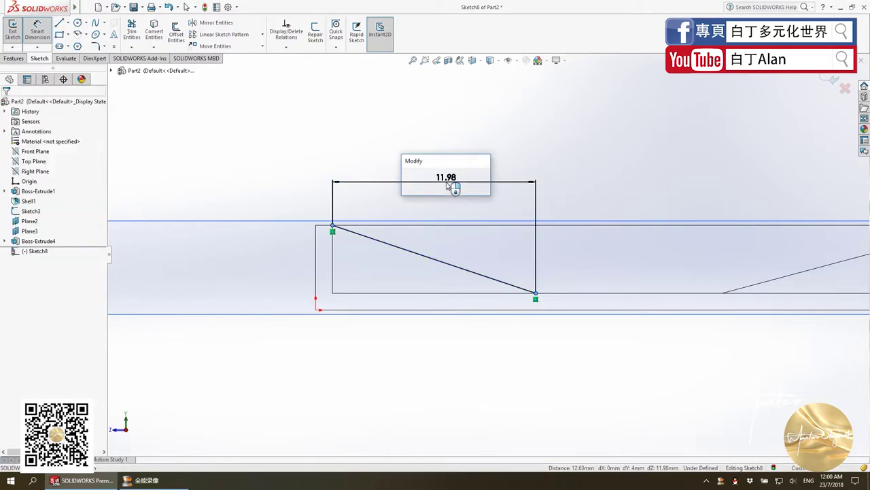
pyautogui.write('15')
pyautogui.press('Return')
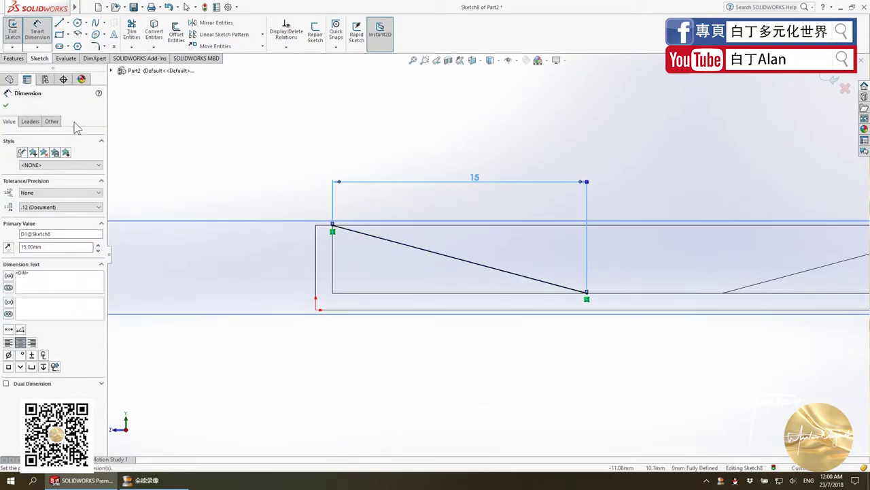
pyautogui.click(6, 106)
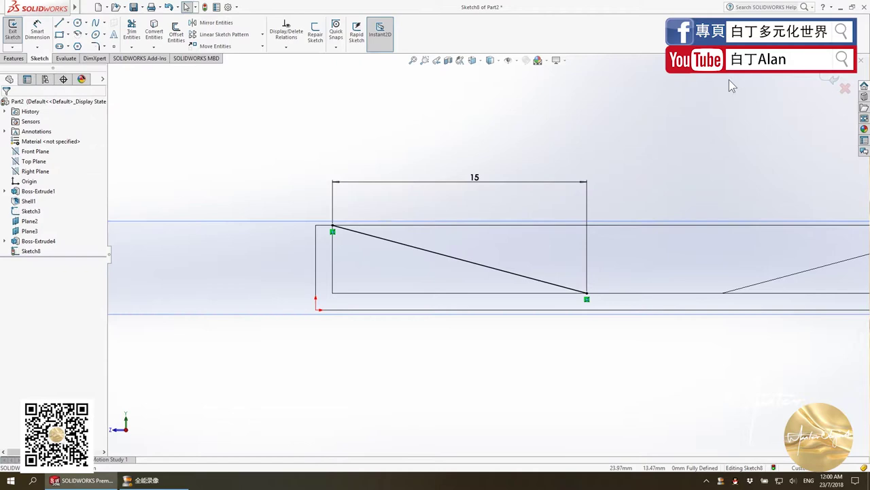
pyautogui.click(832, 79)
pyautogui.moveTo(644, 259)
pyautogui.mouseDown(button='middle')
pyautogui.moveTo(607, 263)
pyautogui.moveTo(585, 295)
pyautogui.moveTo(608, 255)
pyautogui.mouseUp(button='middle')
# Switch the display back to Shaded With Edges and turn toward the tray's front
pyautogui.click(489, 61)
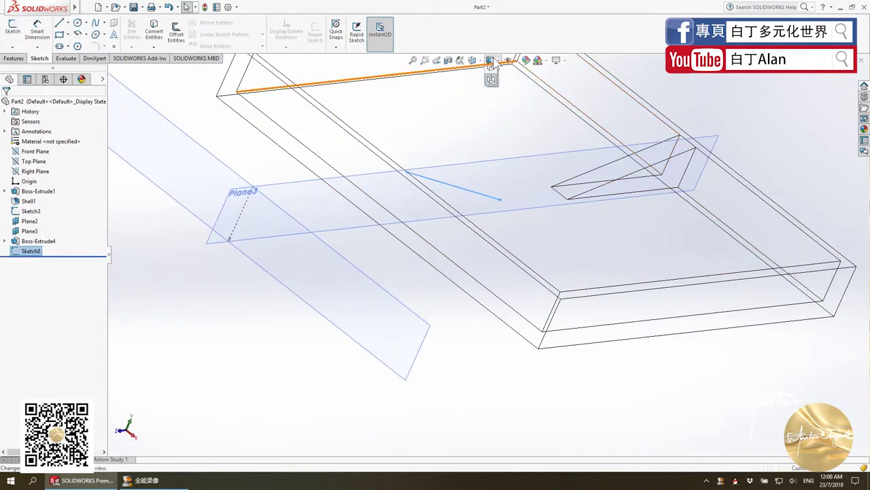
pyautogui.click(491, 102)
pyautogui.moveTo(545, 190); pyautogui.dragTo(480, 224, button='middle')
pyautogui.scroll(-3, 493, 235)
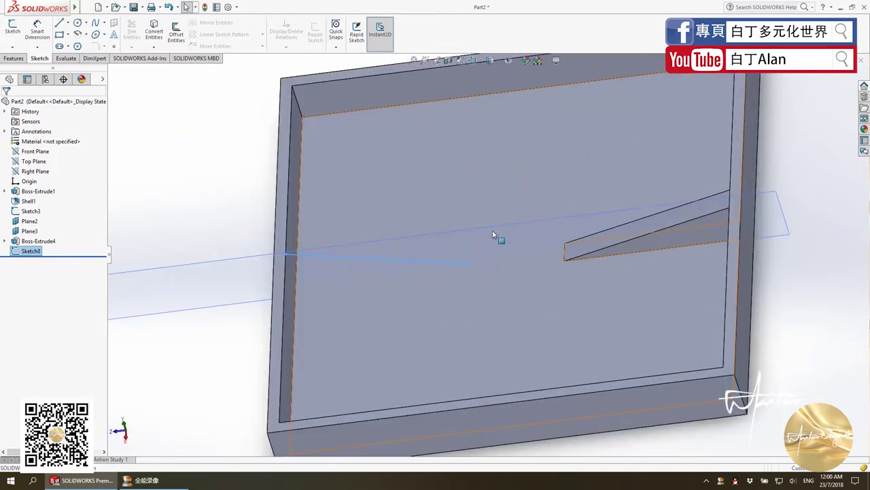
# Start a Rib feature from the sloped line Sketch8 and inspect its preview
pyautogui.click(12, 59)
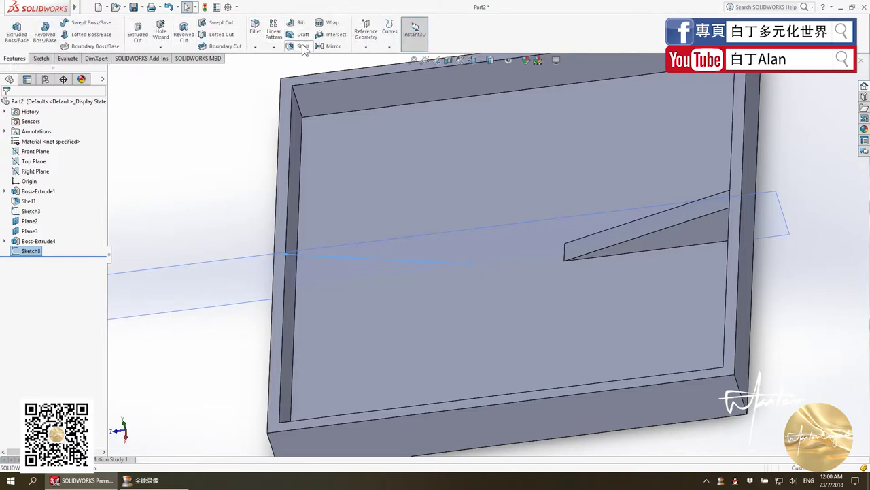
pyautogui.click(297, 22)
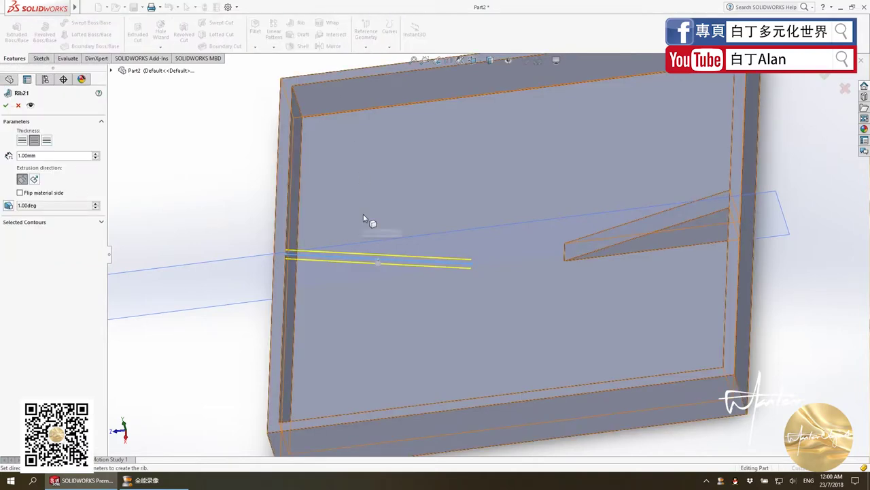
pyautogui.moveTo(372, 272); pyautogui.dragTo(389, 275, button='middle')
pyautogui.scroll(-3, 369, 252)
pyautogui.scroll(-2, 383, 220)
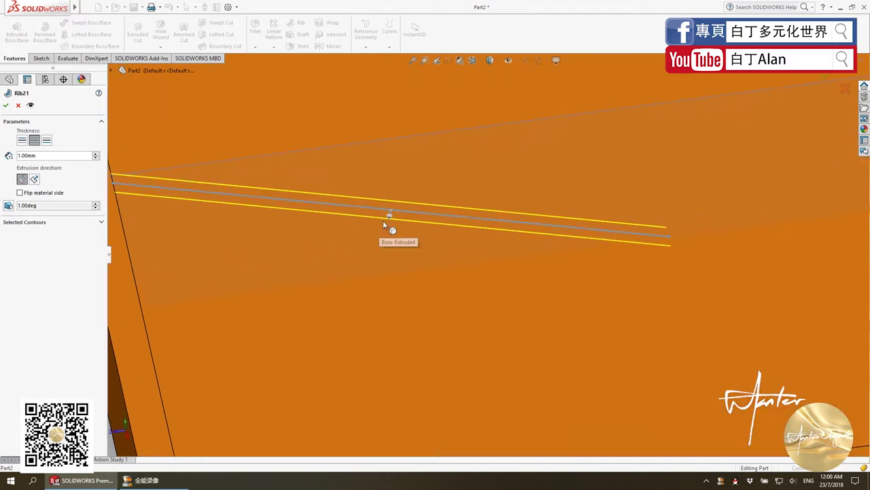
pyautogui.scroll(1, 399, 236)
pyautogui.scroll(2, 426, 238)
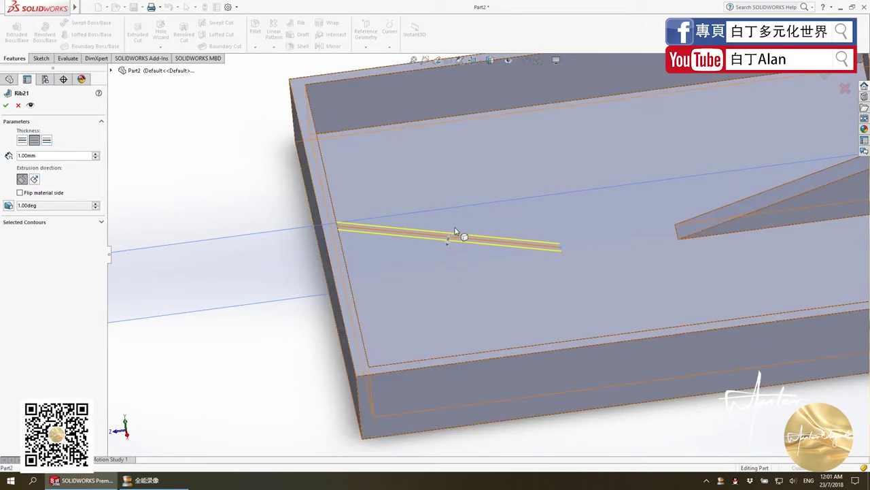
# Toggle Flip material side to clear the error and create Rib22
pyautogui.click(448, 243)
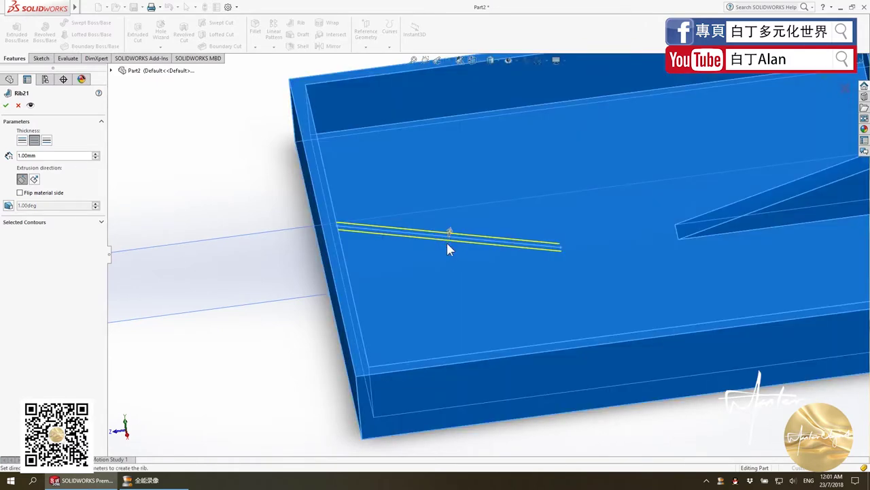
pyautogui.click(6, 105)
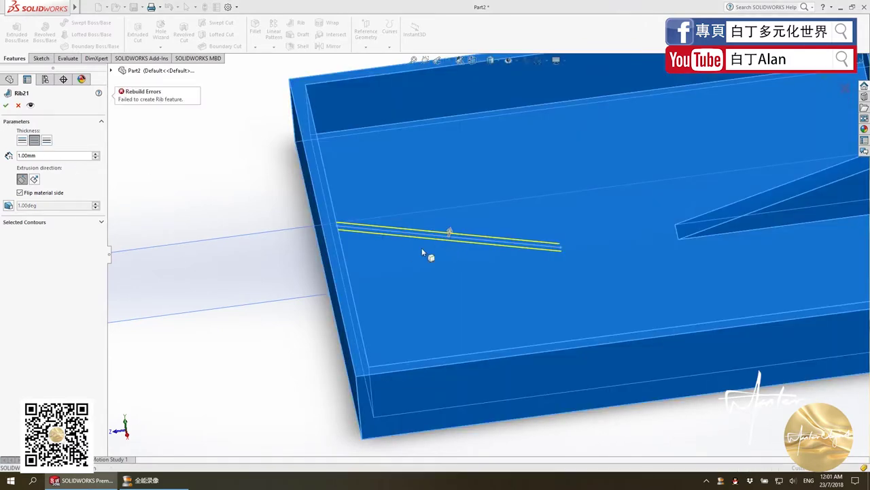
pyautogui.click(449, 232)
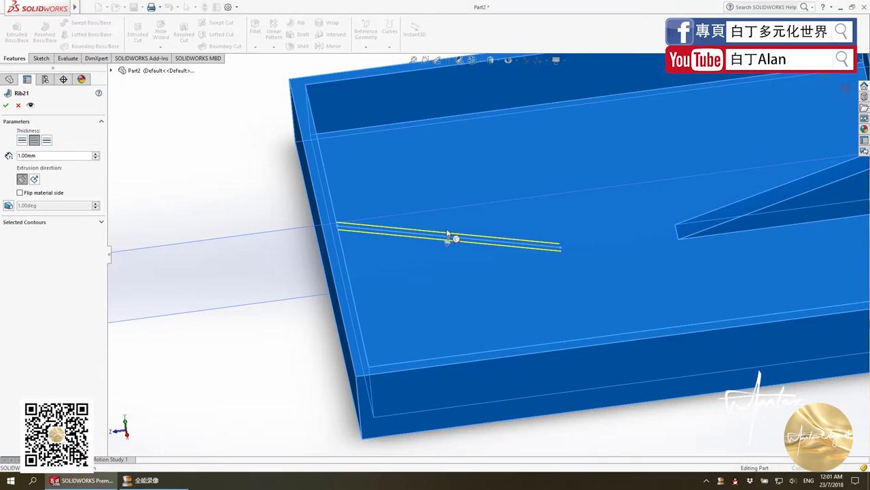
pyautogui.click(5, 106)
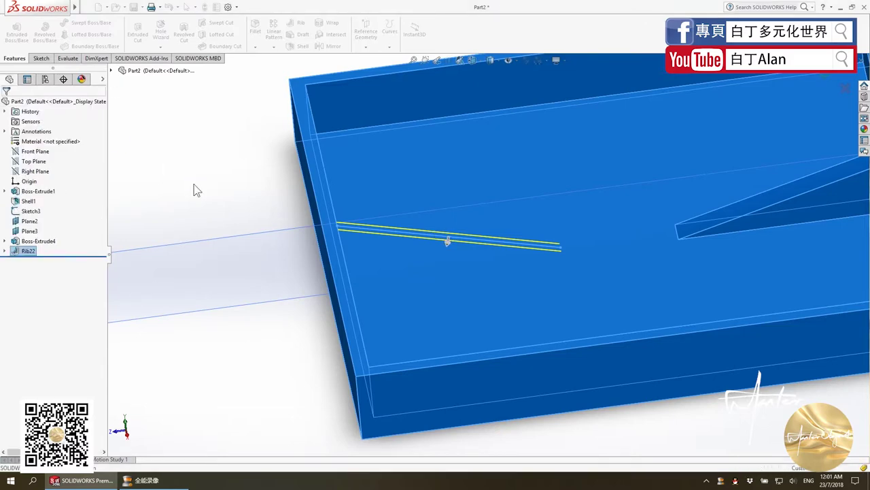
pyautogui.scroll(3, 419, 284)
# Edit Rib22, change its Thickness to 2.00 mm, and orbit to check it
pyautogui.scroll(-3, 435, 251)
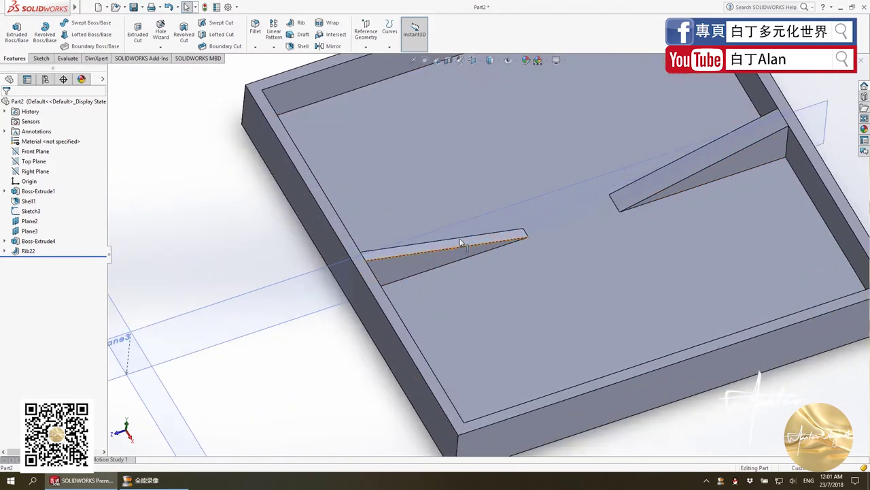
pyautogui.scroll(-2, 442, 255)
pyautogui.rightClick(28, 253)
pyautogui.click(33, 231)
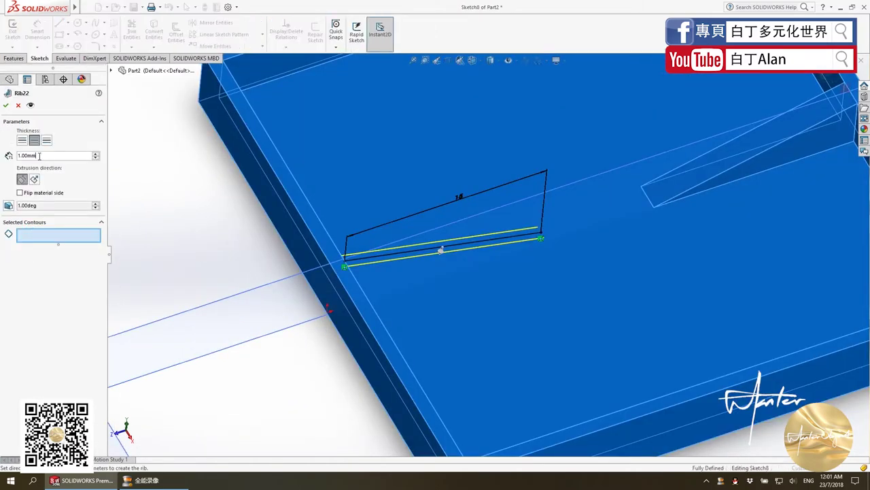
pyautogui.write('2')
pyautogui.press('Return')
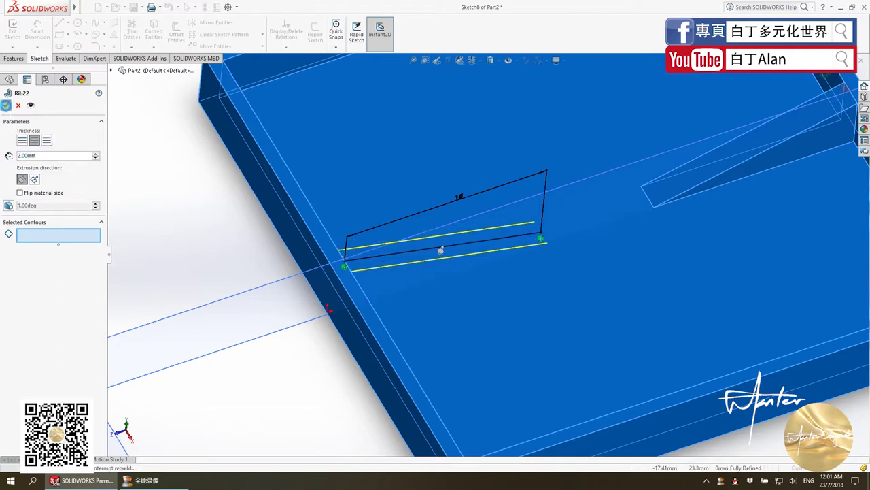
pyautogui.press('Return')
pyautogui.moveTo(265, 184); pyautogui.dragTo(347, 241, button='middle')
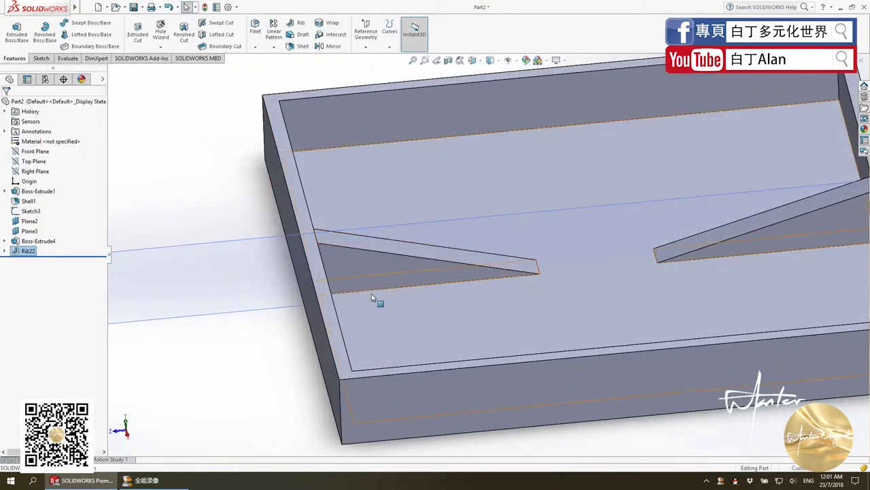
pyautogui.moveTo(377, 300); pyautogui.dragTo(365, 277, button='middle')
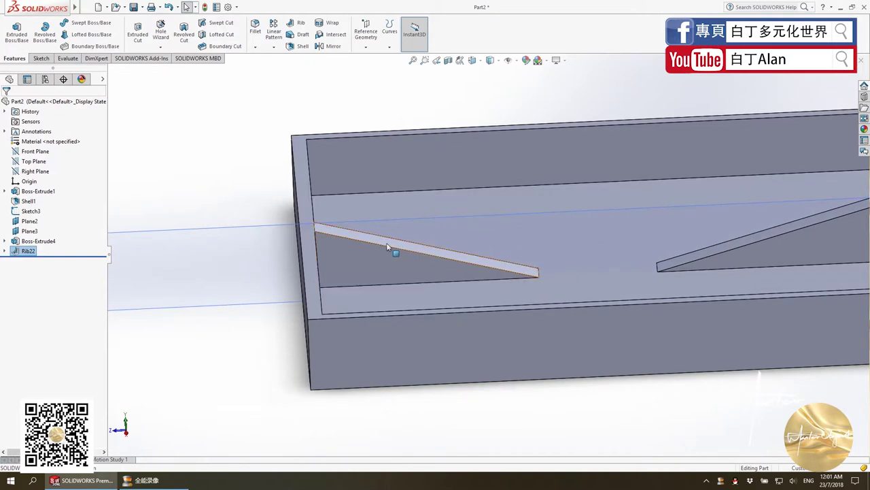
pyautogui.scroll(1, 542, 272)
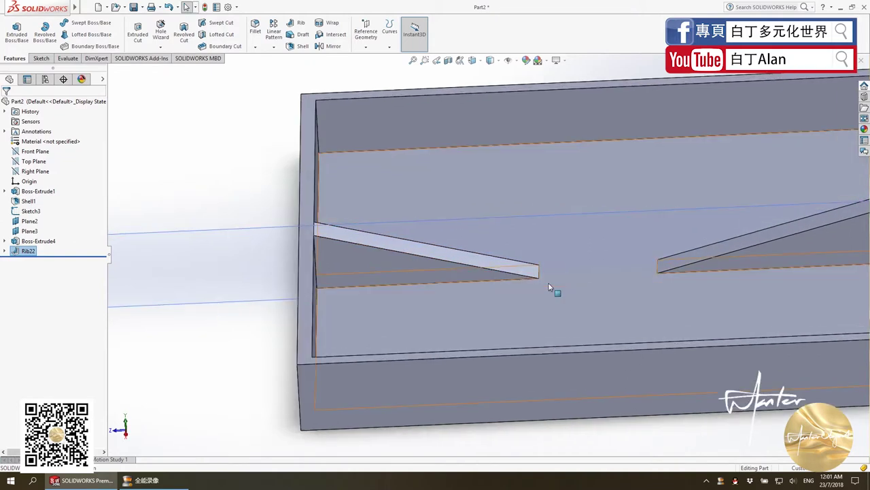
pyautogui.scroll(2, 548, 283)
pyautogui.scroll(-5, 527, 266)
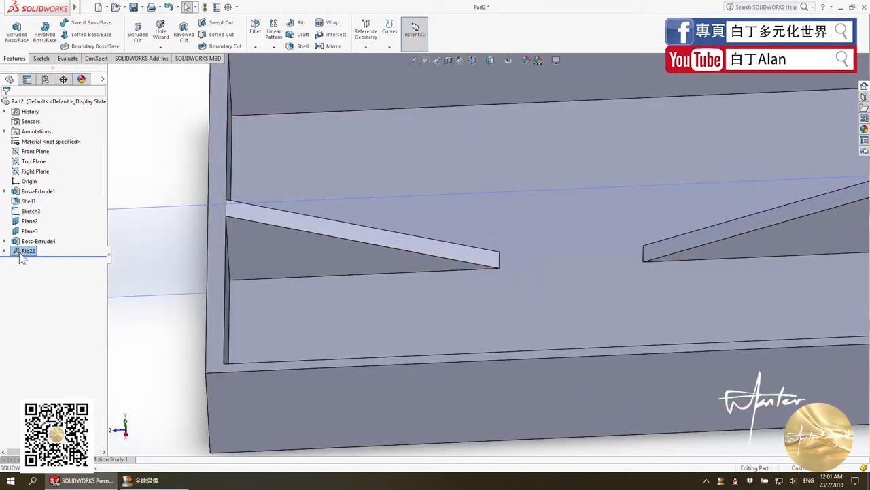
# Edit Rib22 again and set its extrusion direction to Normal to Sketch
pyautogui.rightClick(21, 257)
pyautogui.click(30, 233)
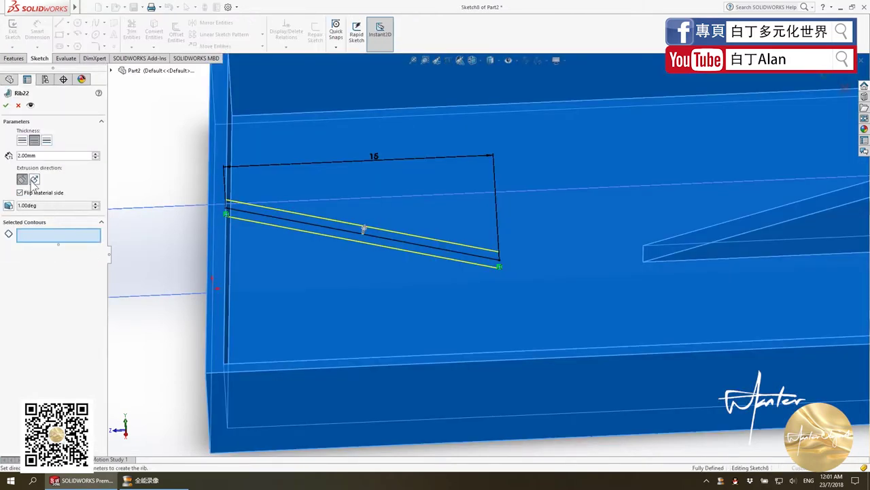
pyautogui.click(34, 180)
pyautogui.moveTo(232, 272); pyautogui.dragTo(464, 267, button='middle')
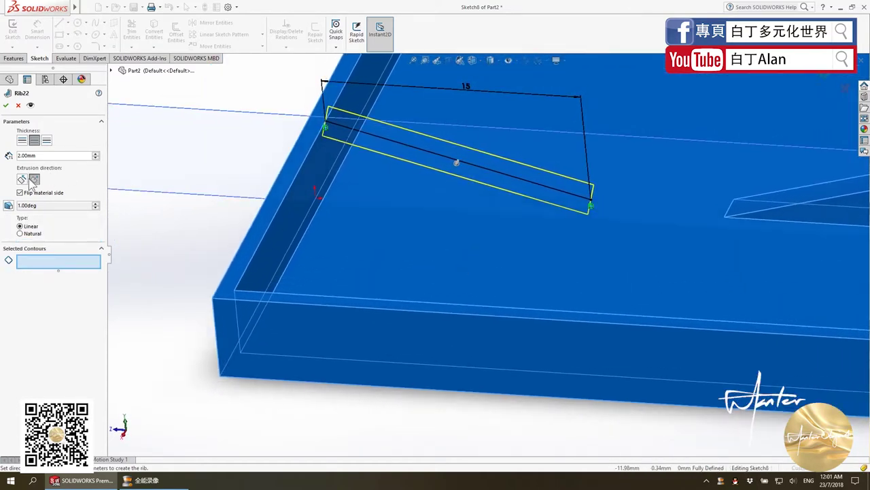
pyautogui.click(23, 180)
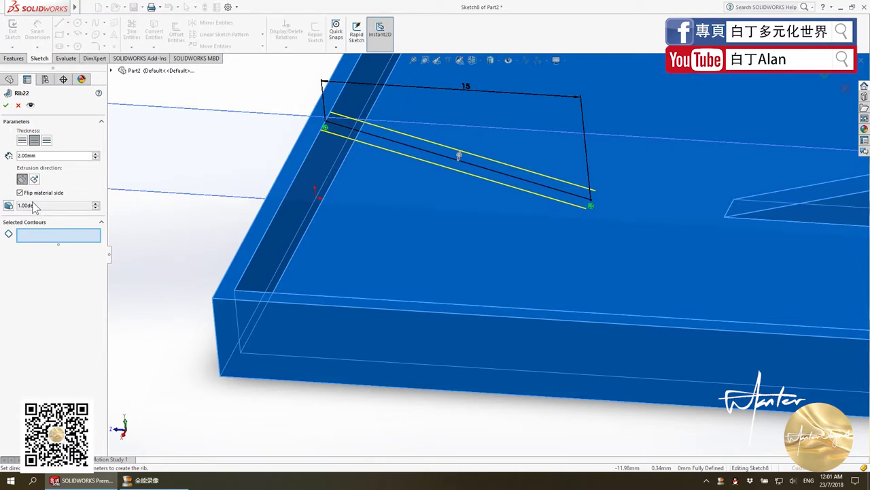
pyautogui.click(33, 180)
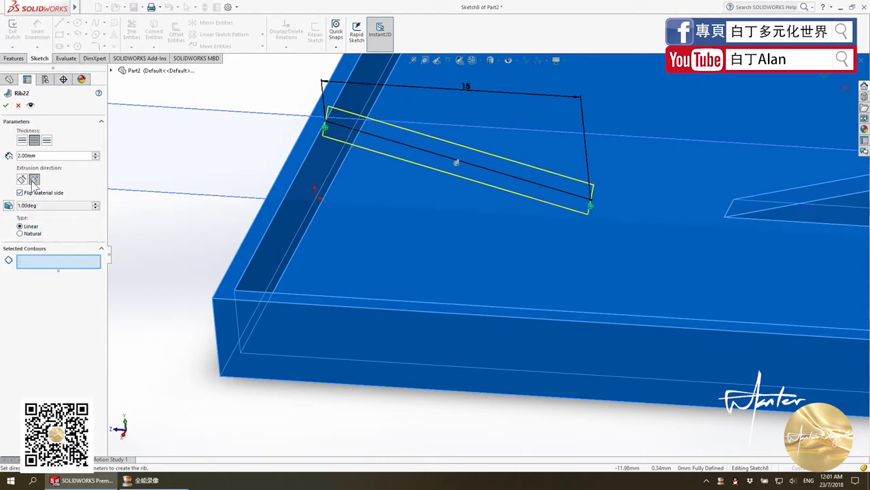
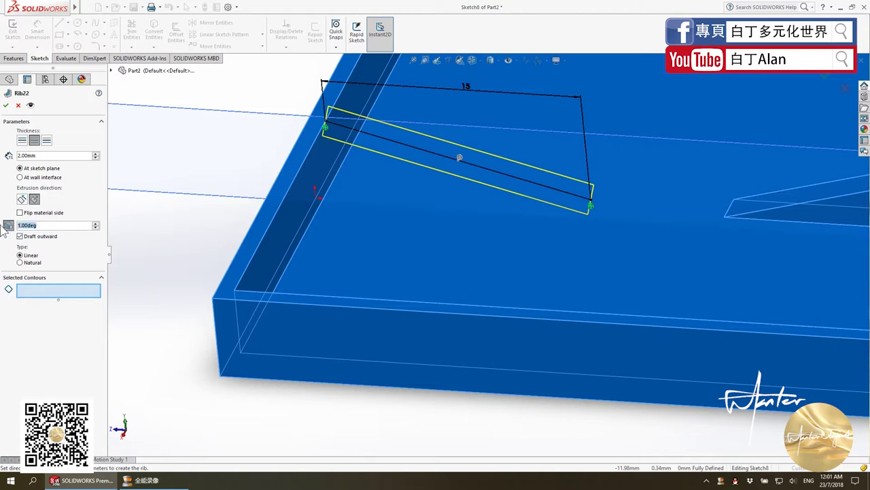
# Accept Rib22 with a 5° draft angle
pyautogui.write('5')
pyautogui.click(6, 105)
pyautogui.click(19, 107)
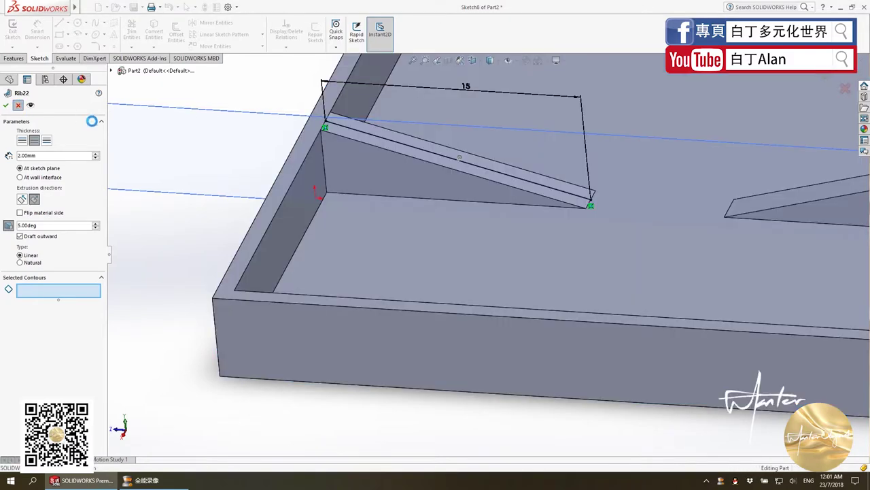
# Re-edit Rib22 with draft enabled at 10° and apply the change
pyautogui.rightClick(37, 253)
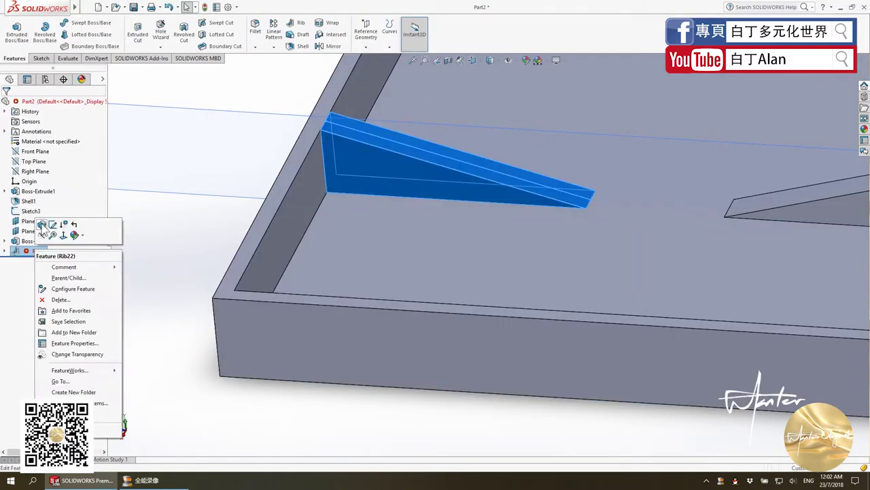
pyautogui.click(42, 225)
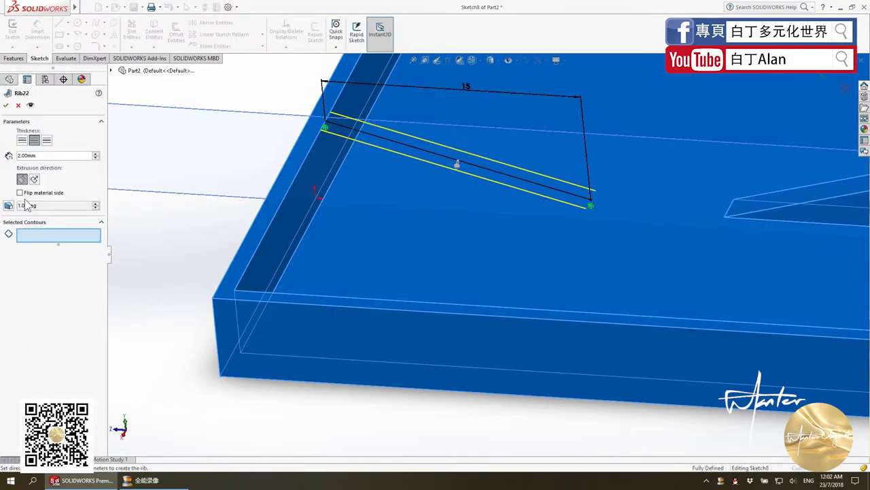
pyautogui.click(9, 206)
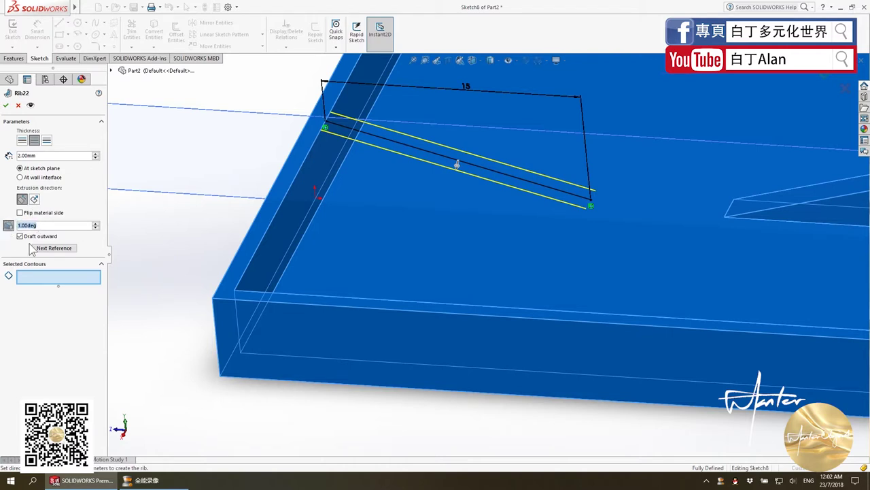
pyautogui.write('10')
pyautogui.press('Return')
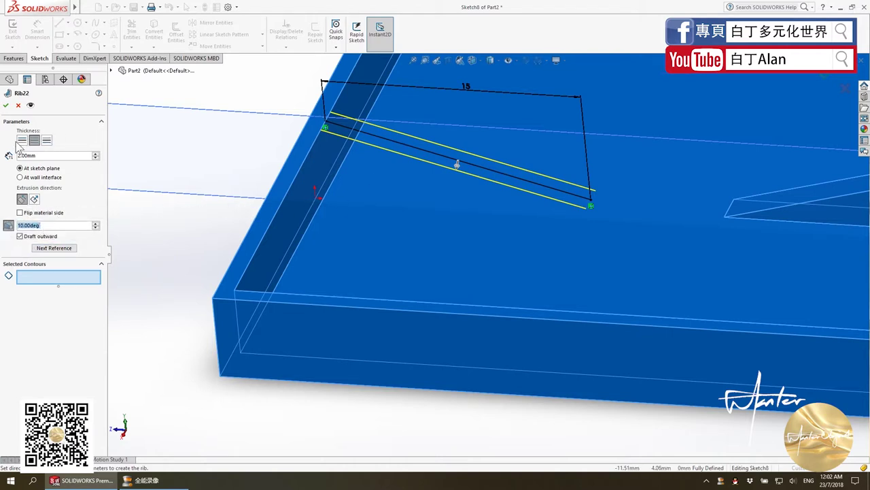
pyautogui.click(6, 105)
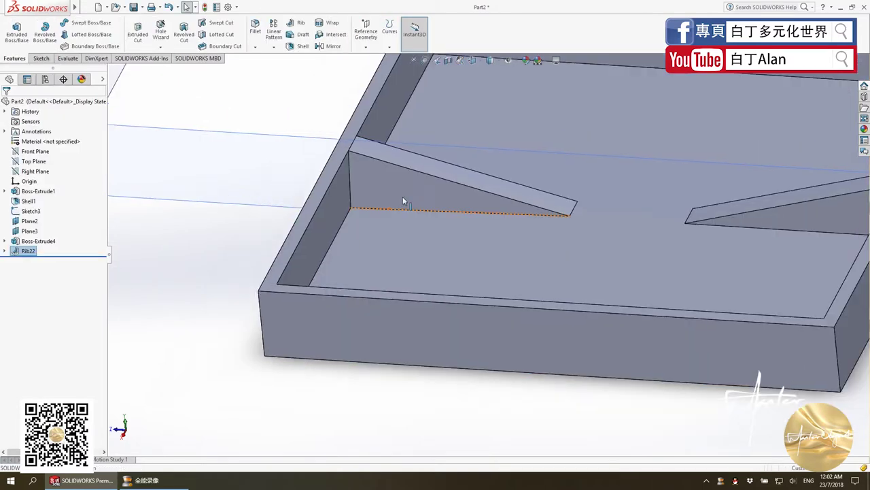
# Orbit and zoom around the tray to inspect both drafted ribs
pyautogui.moveTo(402, 196); pyautogui.dragTo(432, 119, button='middle')
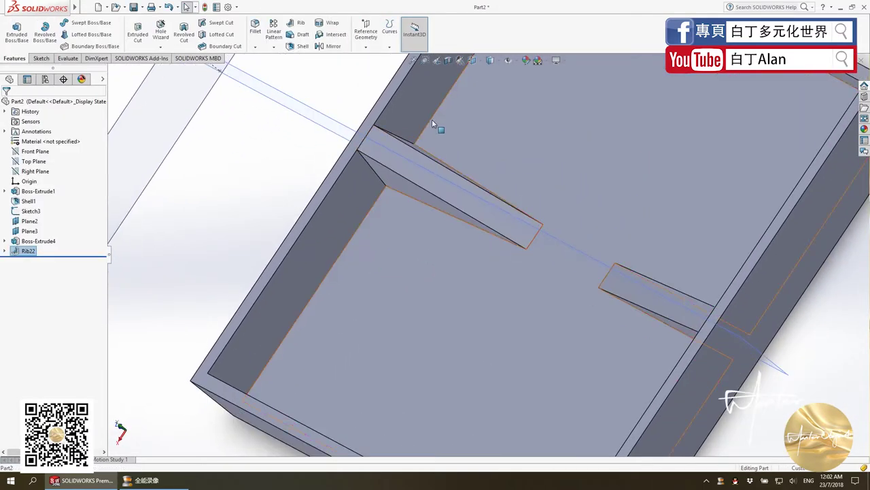
pyautogui.scroll(-3, 356, 188)
pyautogui.scroll(5, 366, 215)
pyautogui.moveTo(456, 252)
pyautogui.mouseDown(button='middle')
pyautogui.moveTo(714, 334)
pyautogui.moveTo(747, 326)
pyautogui.moveTo(759, 337)
pyautogui.mouseUp(button='middle')
pyautogui.scroll(-2, 714, 334)
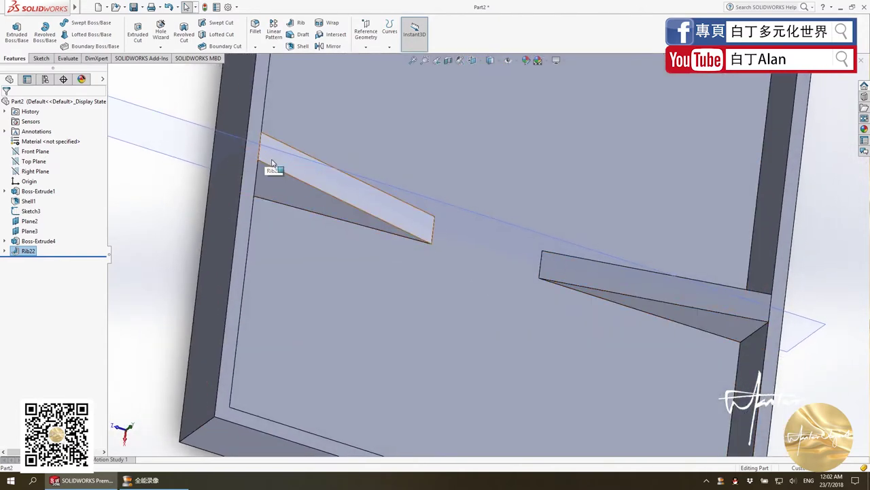
pyautogui.moveTo(431, 249)
pyautogui.mouseDown(button='middle')
pyautogui.moveTo(418, 233)
pyautogui.moveTo(356, 225)
pyautogui.mouseUp(button='middle')
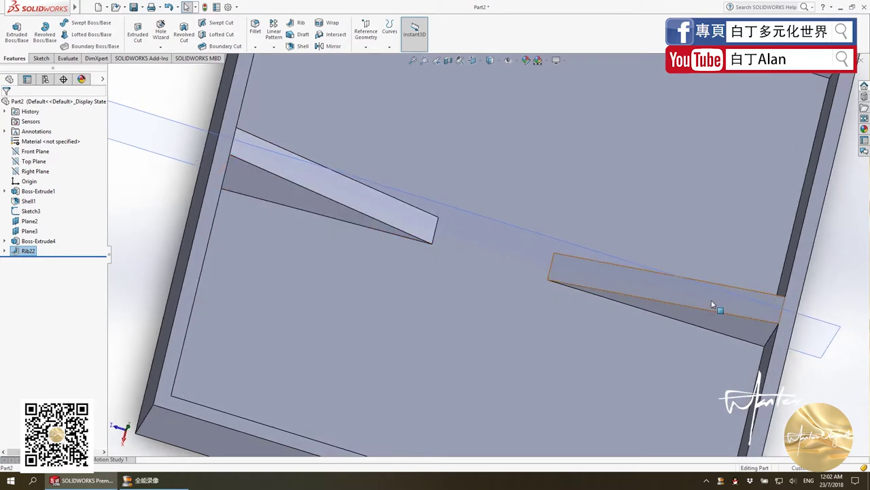
# Look closely at the left rib, then select the tray's top rim face
pyautogui.click(680, 292)
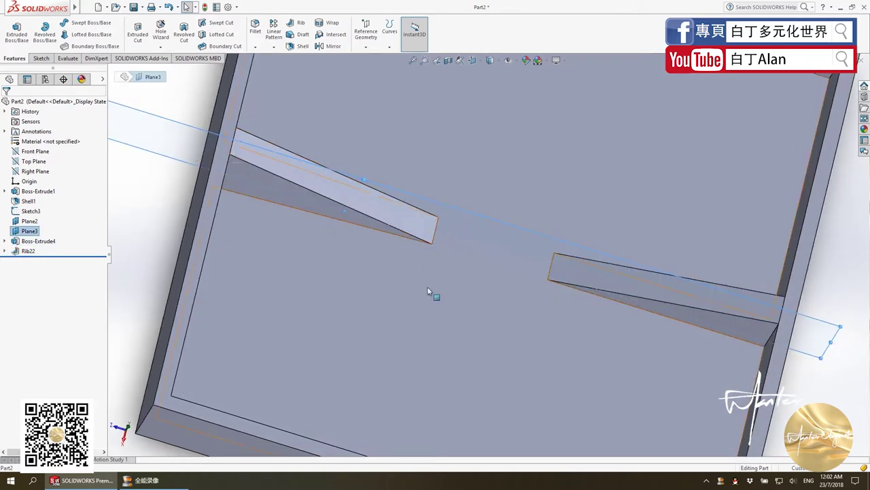
pyautogui.moveTo(435, 277); pyautogui.dragTo(307, 179, button='middle')
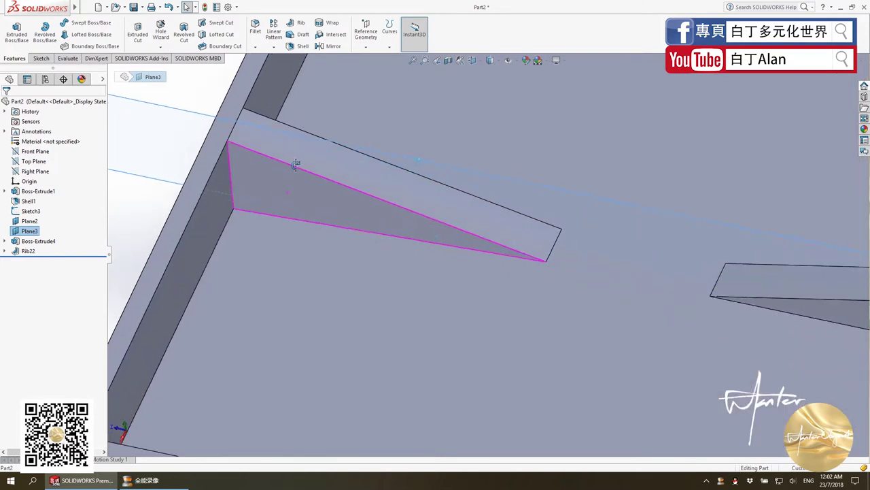
pyautogui.scroll(3, 286, 194)
pyautogui.scroll(-2, 585, 234)
pyautogui.scroll(4, 583, 234)
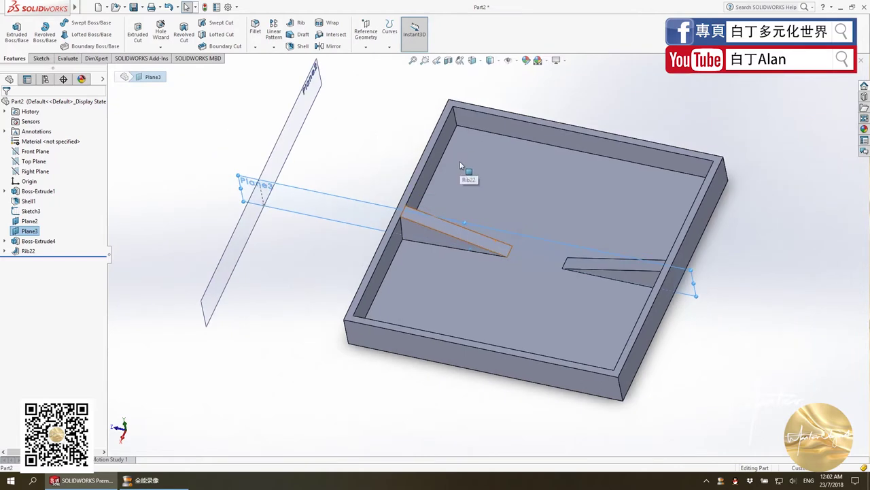
pyautogui.click(436, 134)
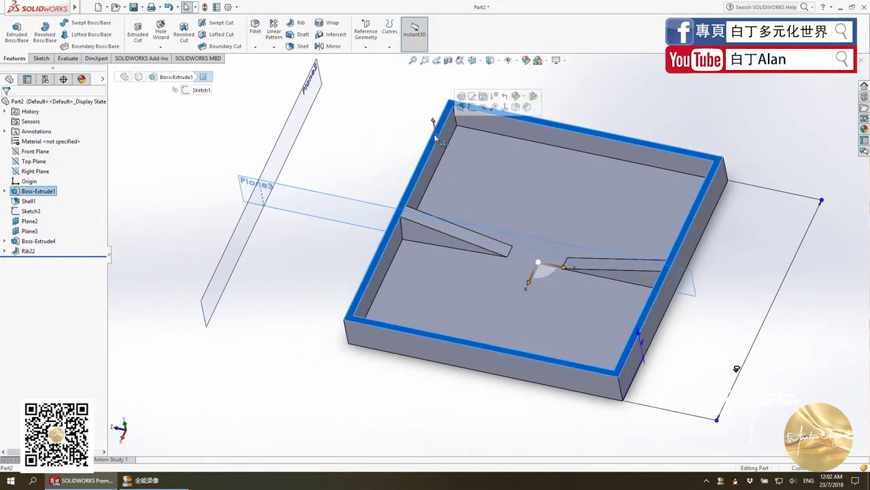
# Sketch a vertical line on the top rim face from the top inner wall to the bottom inner wall
pyautogui.click(41, 58)
pyautogui.click(68, 25)
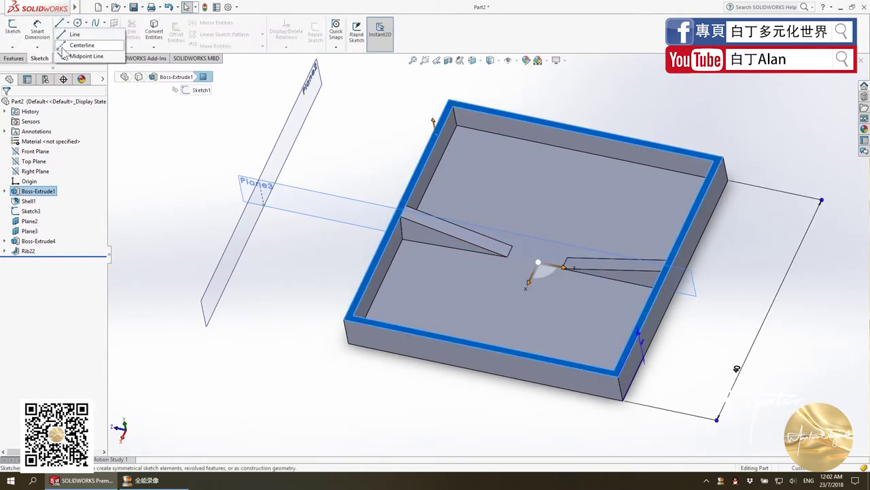
pyautogui.click(92, 34)
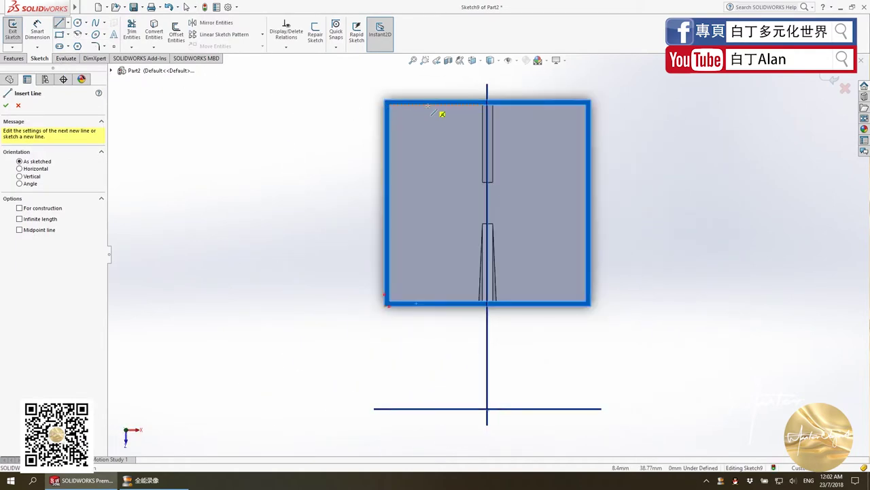
pyautogui.scroll(-2, 431, 107)
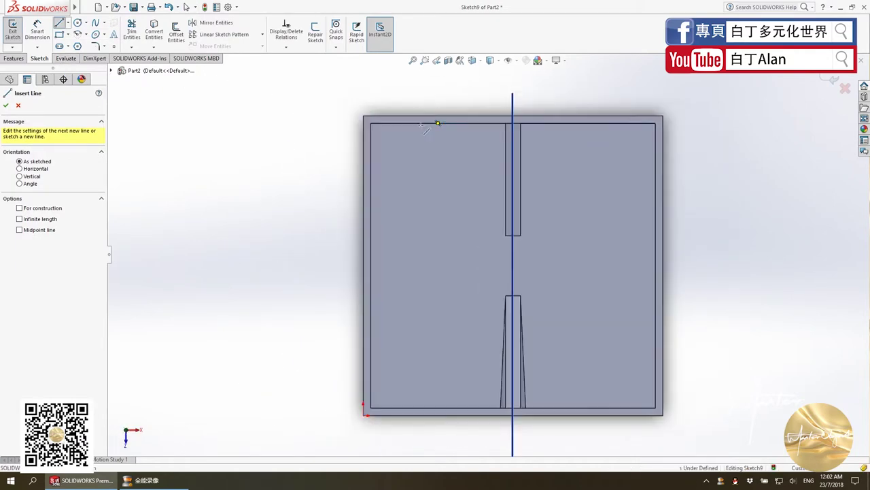
pyautogui.click(420, 123)
pyautogui.click(420, 411)
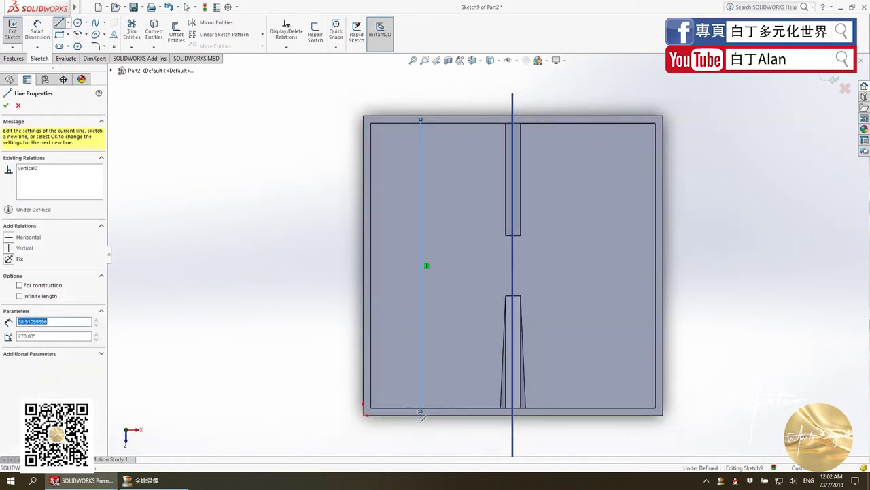
pyautogui.press('Escape')
pyautogui.click(15, 58)
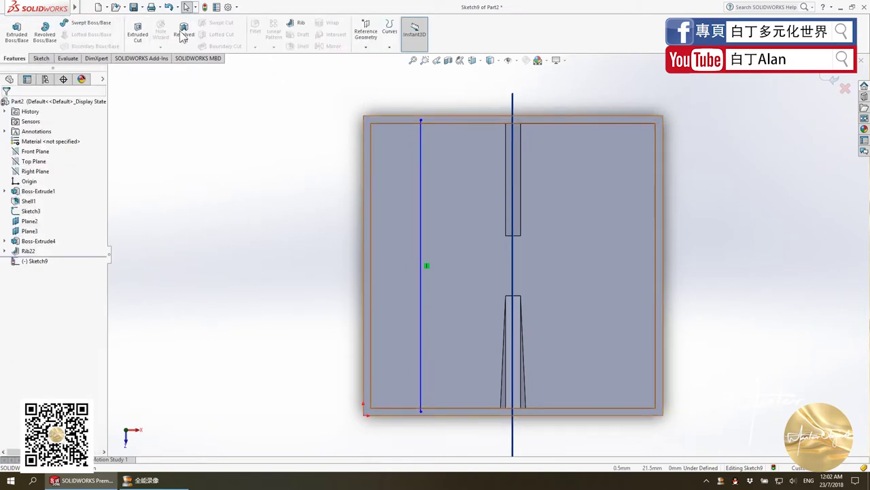
pyautogui.click(295, 24)
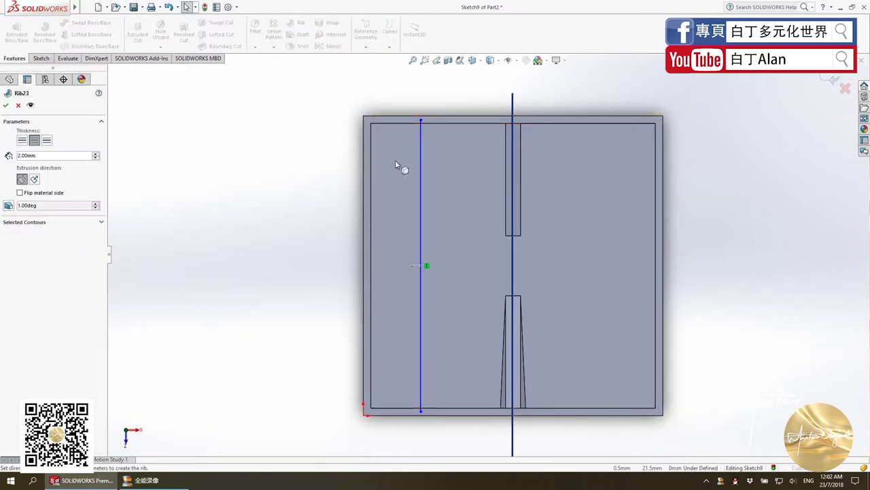
pyautogui.click(423, 213)
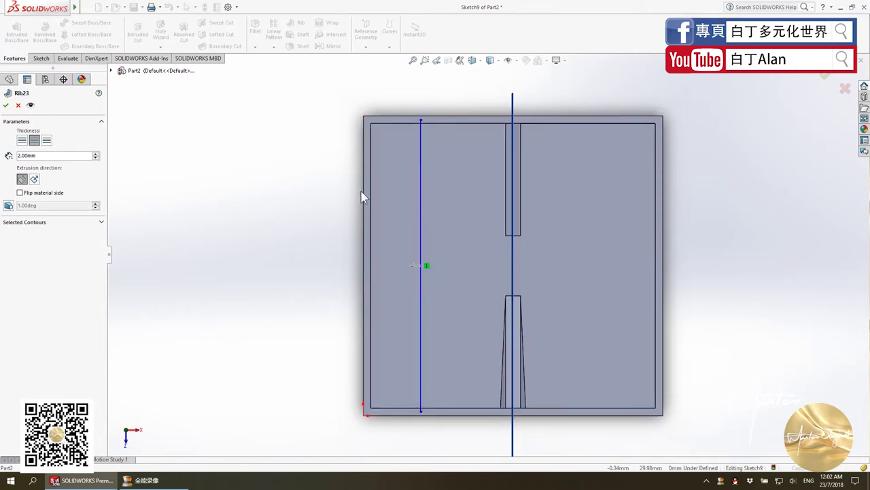
pyautogui.hotkey('ctrl', '7')
pyautogui.scroll(-2, 404, 243)
pyautogui.moveTo(404, 243); pyautogui.dragTo(402, 213, button='middle')
pyautogui.scroll(-3, 402, 213)
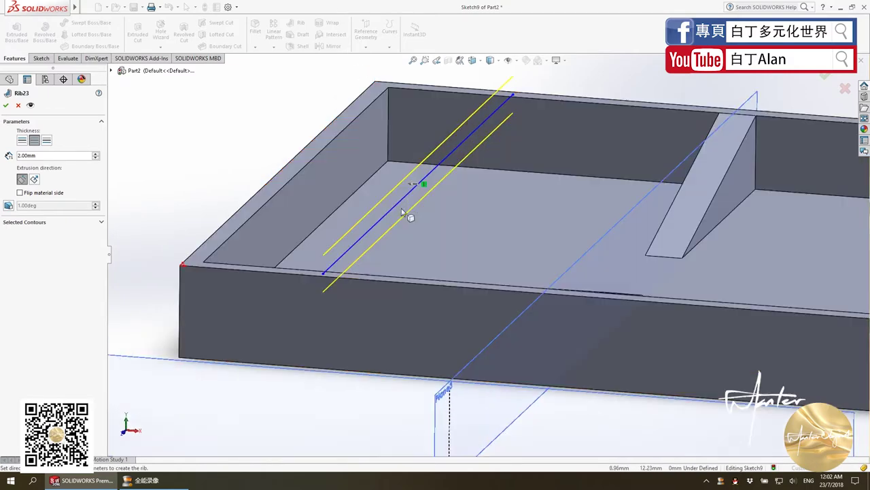
pyautogui.click(411, 184)
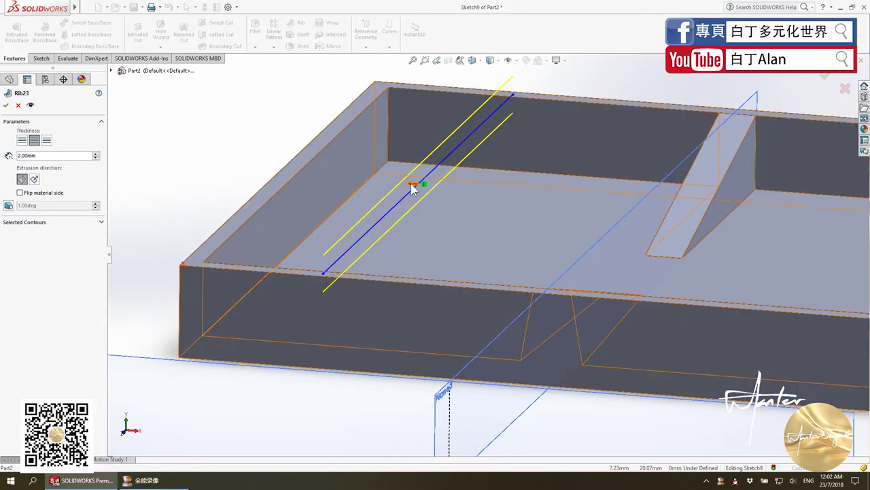
pyautogui.click(412, 187)
pyautogui.click(7, 106)
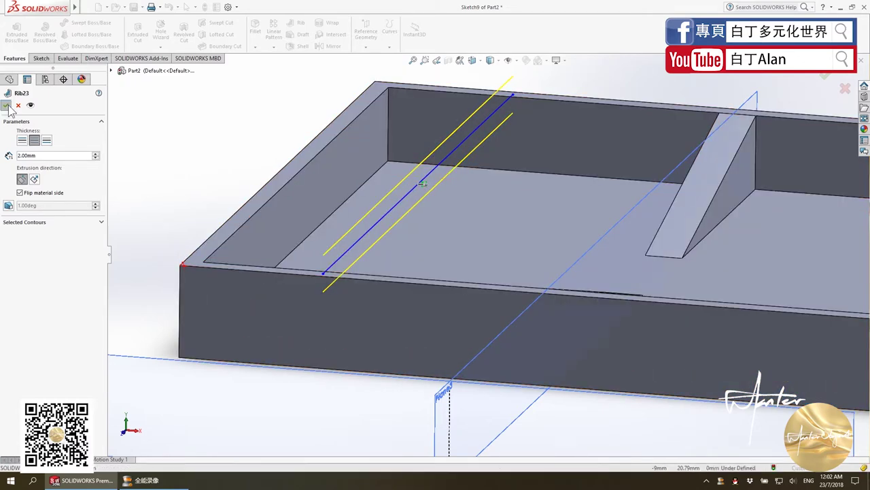
# Cancel the failed rib and check the sketched vertical line
pyautogui.click(18, 107)
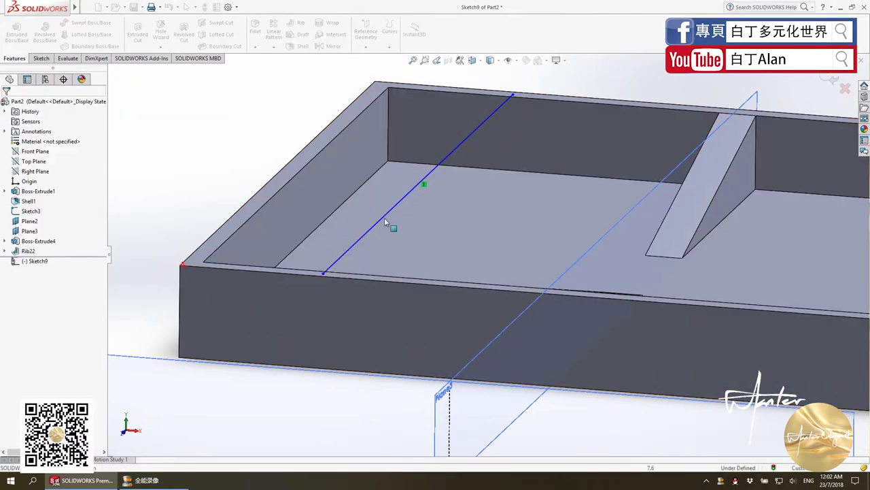
pyautogui.scroll(2, 414, 215)
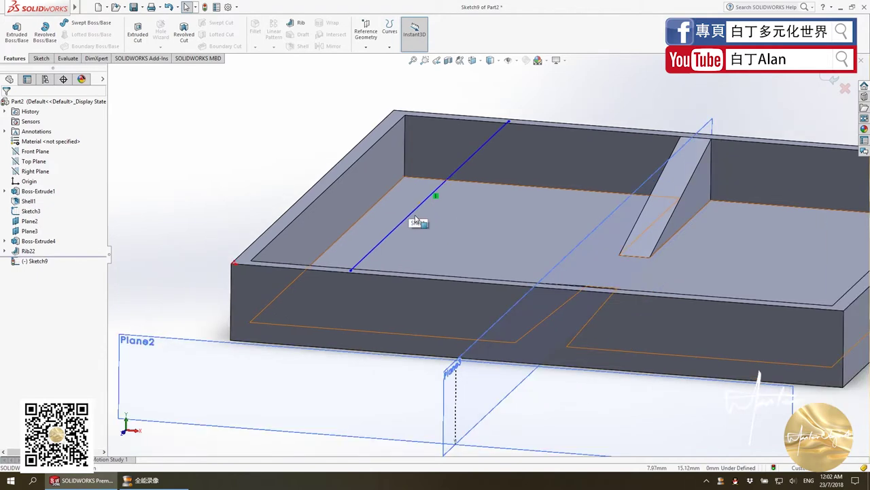
pyautogui.click(405, 219)
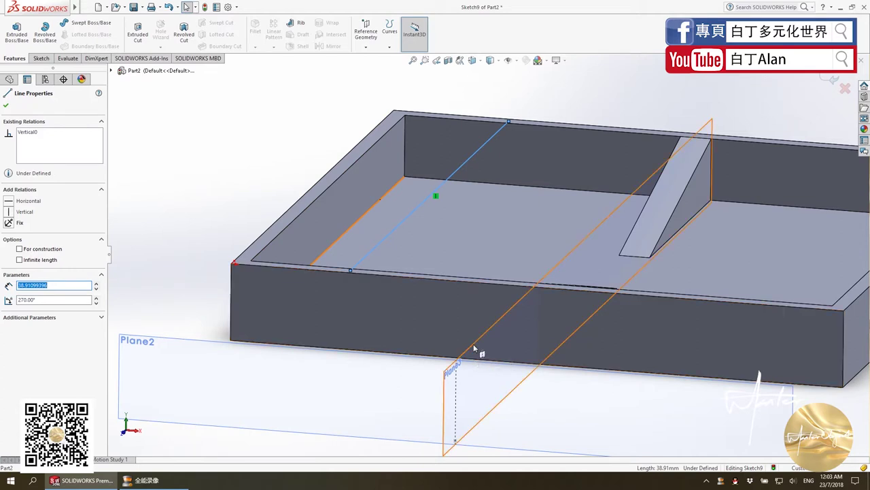
pyautogui.press('Escape')
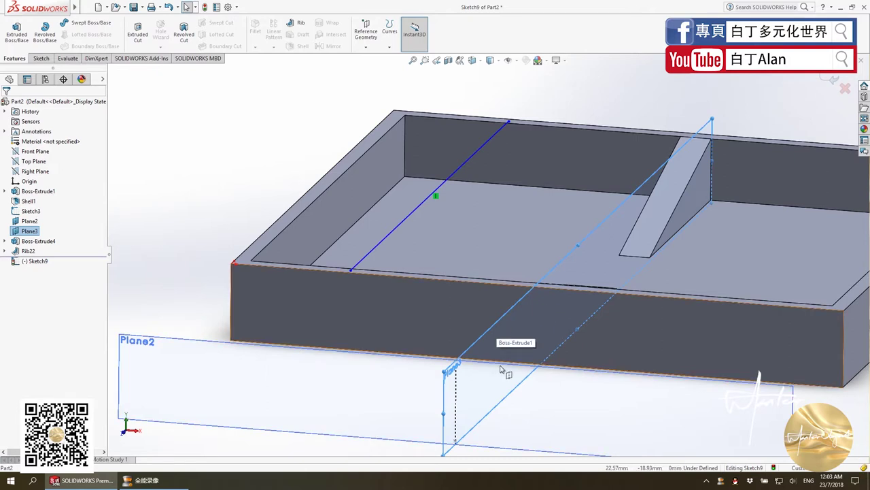
# Reselect the top rim face and check the rib sketch line against Plane3
pyautogui.click(379, 246)
pyautogui.click(289, 215)
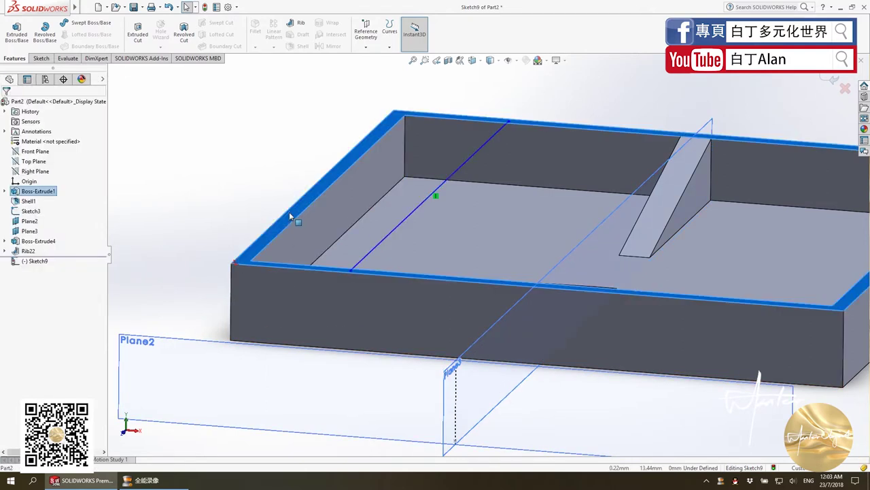
pyautogui.click(412, 215)
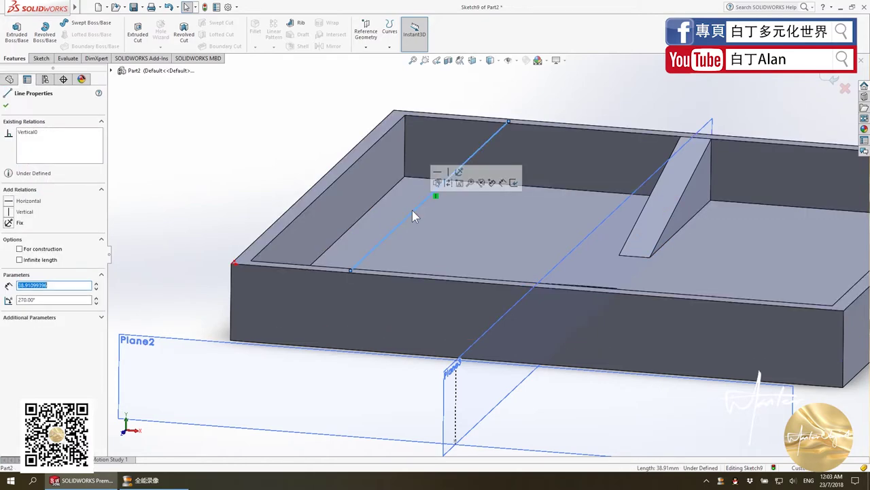
pyautogui.press('Escape')
pyautogui.scroll(-3, 511, 229)
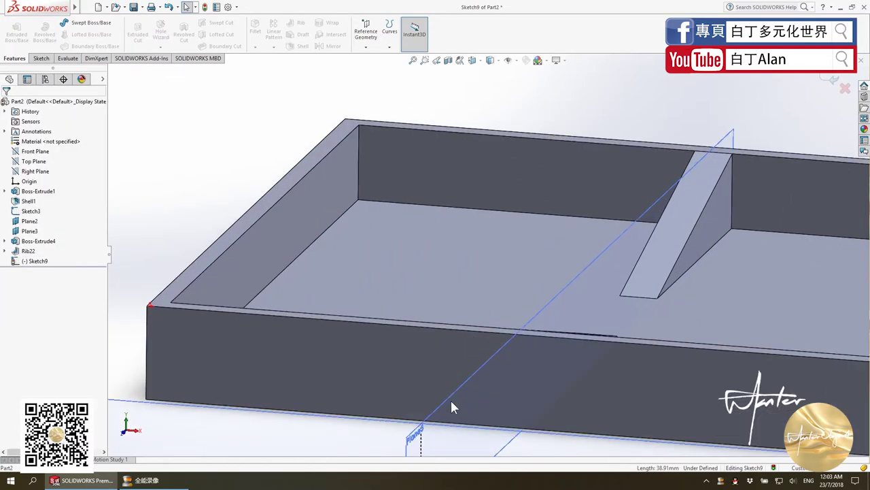
pyautogui.click(452, 402)
pyautogui.scroll(3, 374, 306)
# Exit the sketch so Rib22 rebuilds, and begin a reference plane on the Right Plane
pyautogui.click(834, 80)
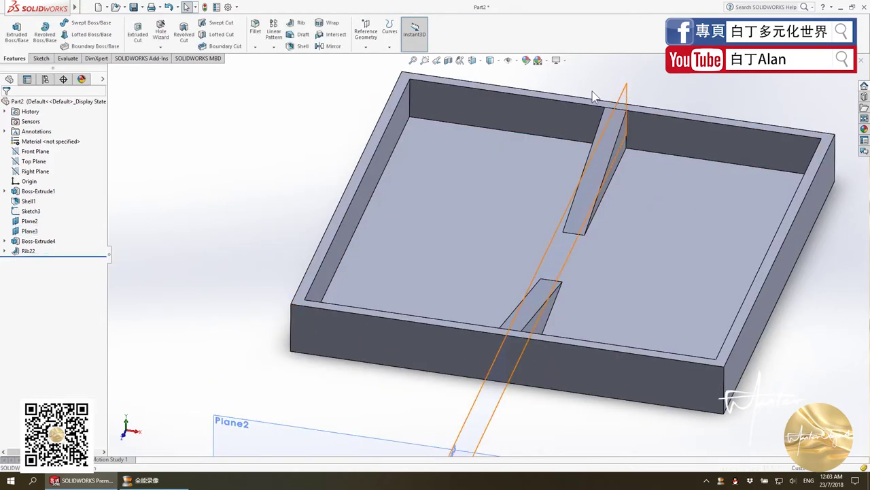
pyautogui.click(37, 171)
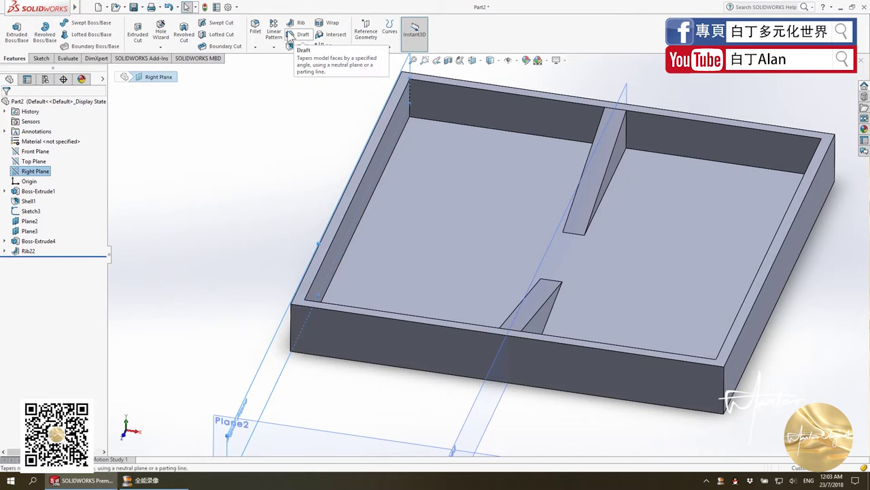
pyautogui.click(365, 47)
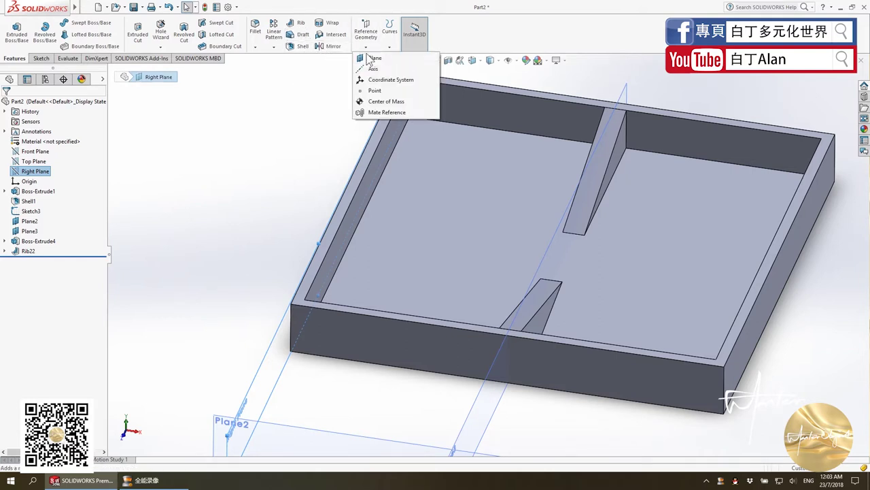
pyautogui.click(368, 59)
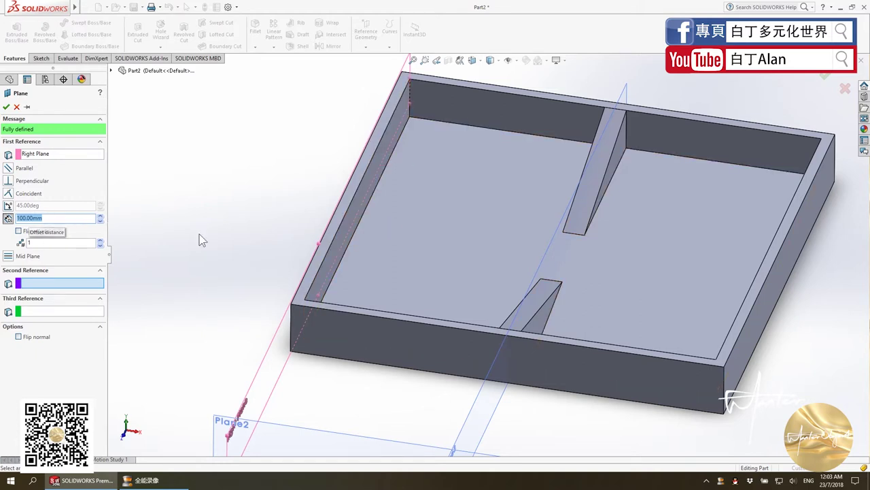
# Create Plane4 offset 10 mm from the Right Plane, dropping the extra edge reference
pyautogui.click(328, 315)
pyautogui.click(36, 267)
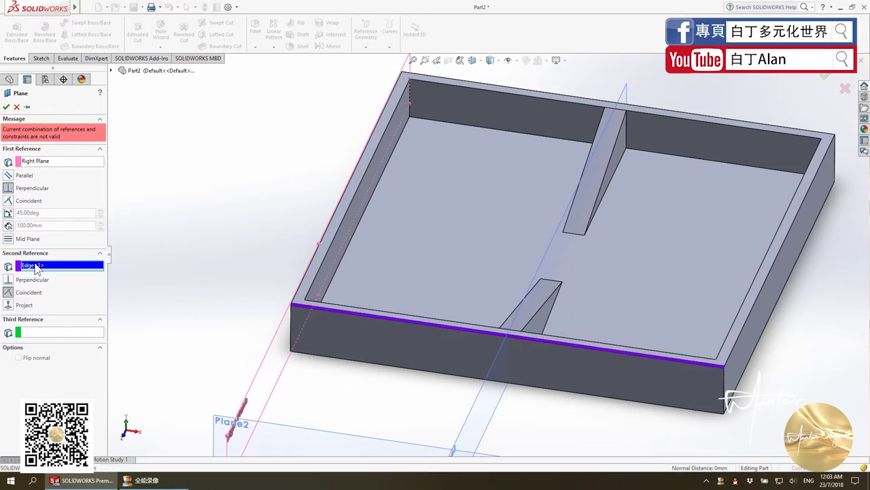
pyautogui.rightClick(36, 268)
pyautogui.click(46, 278)
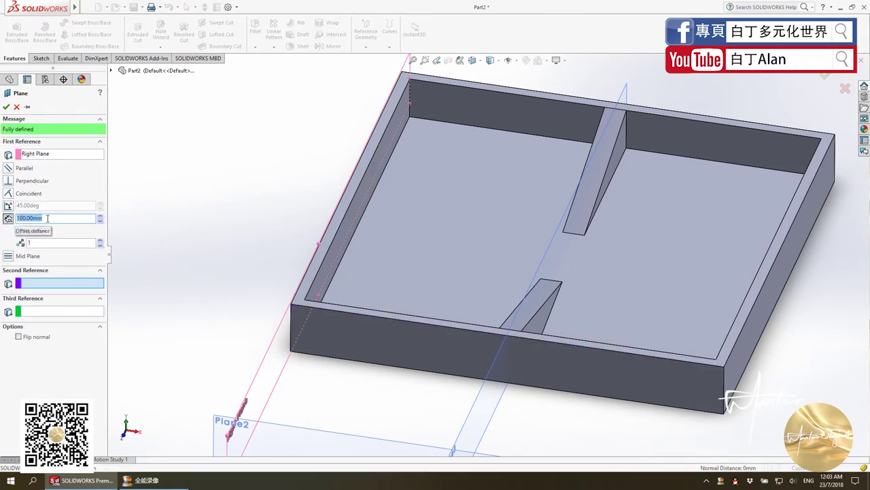
pyautogui.click(55, 218)
pyautogui.write('20')
pyautogui.press('Return')
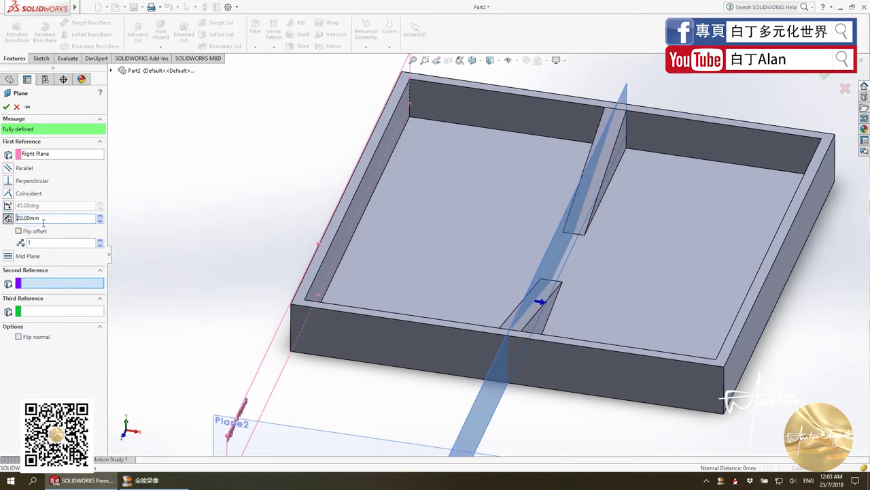
pyautogui.write('10')
pyautogui.press('Return')
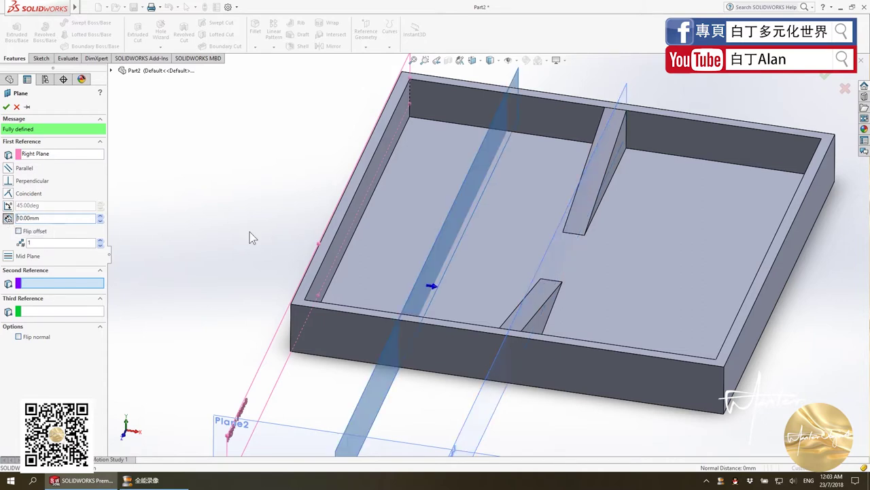
pyautogui.press('Return')
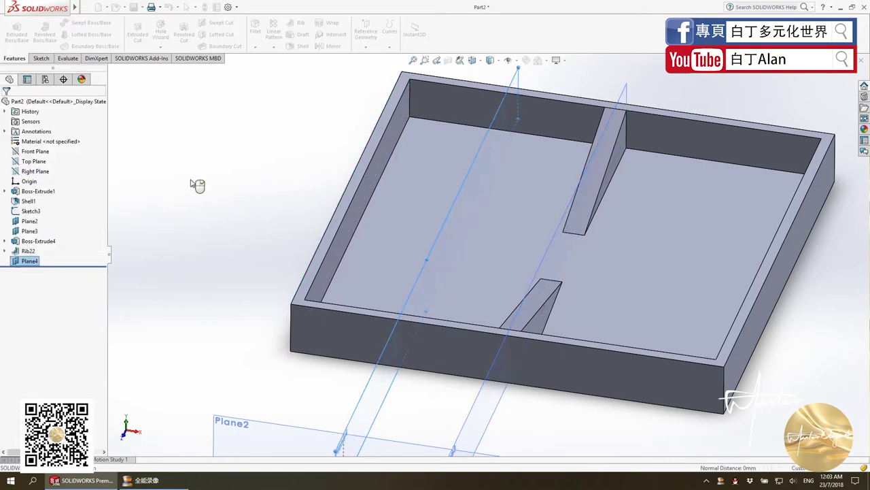
pyautogui.click(467, 188)
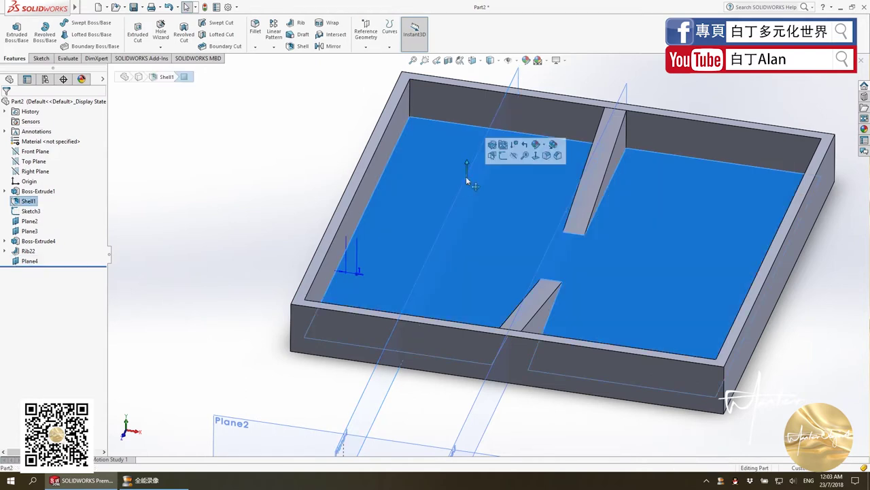
pyautogui.click(457, 197)
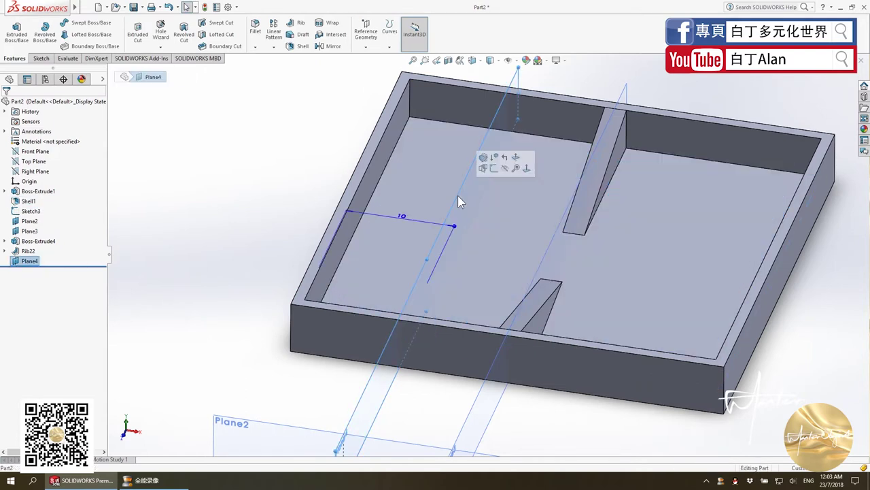
# On Plane4, sketch a wall-to-wall line along the inner top edge in hidden-line view
pyautogui.click(42, 58)
pyautogui.click(12, 30)
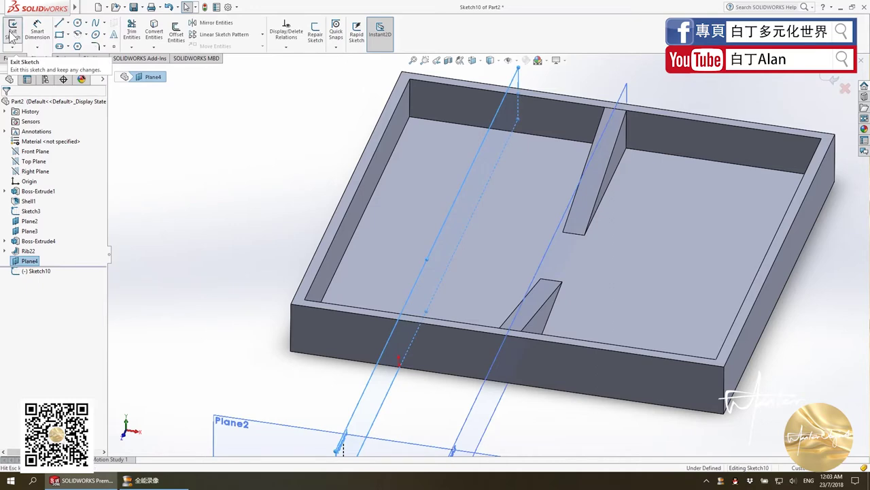
pyautogui.scroll(-3, 544, 197)
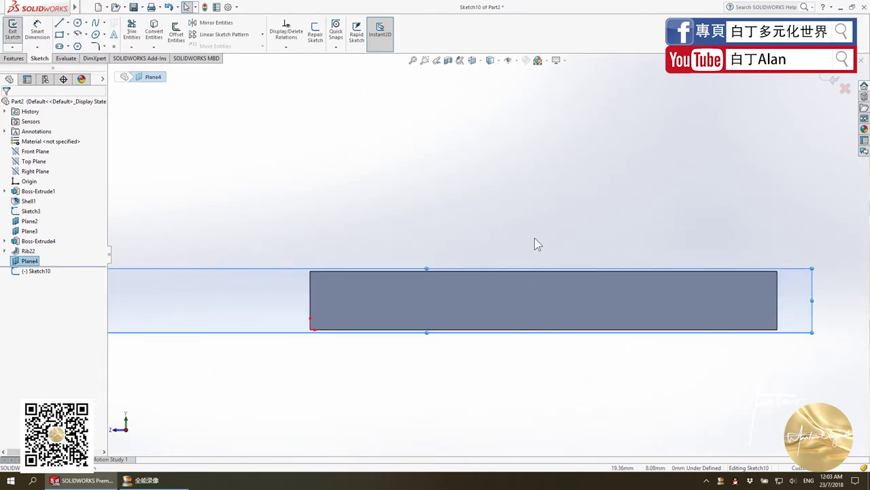
pyautogui.click(496, 61)
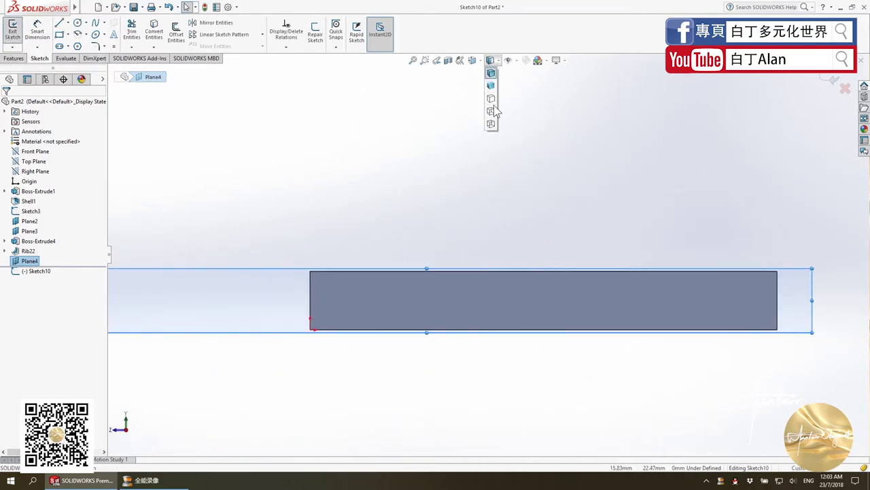
pyautogui.click(494, 112)
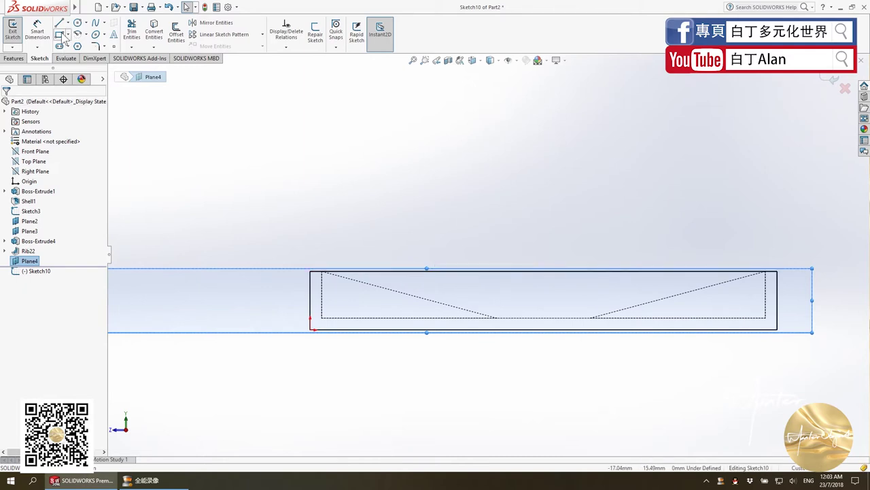
pyautogui.press('l')
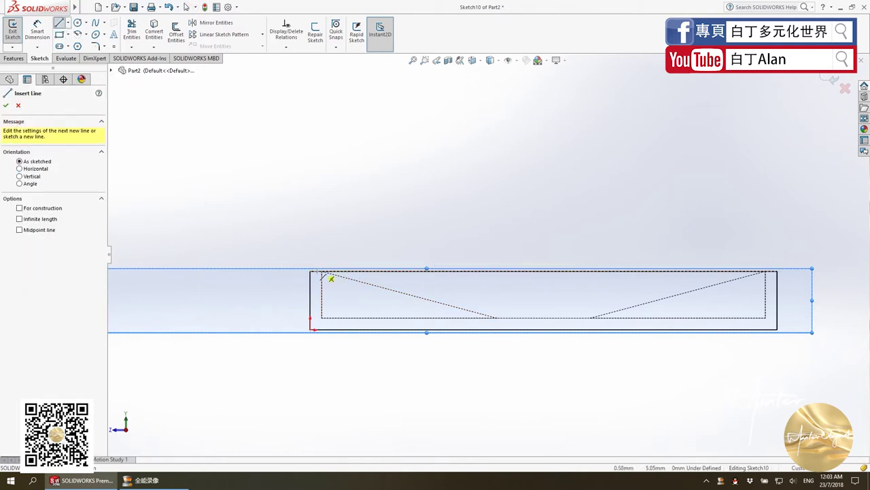
pyautogui.click(322, 272)
pyautogui.click(767, 273)
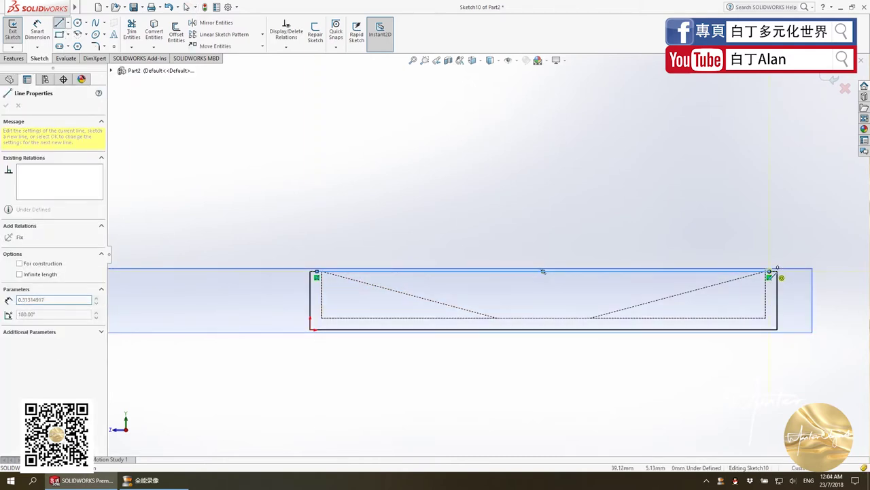
pyautogui.press('Escape')
# Build Rib24 from the line with 2 mm thickness and 1° draft
pyautogui.click(22, 59)
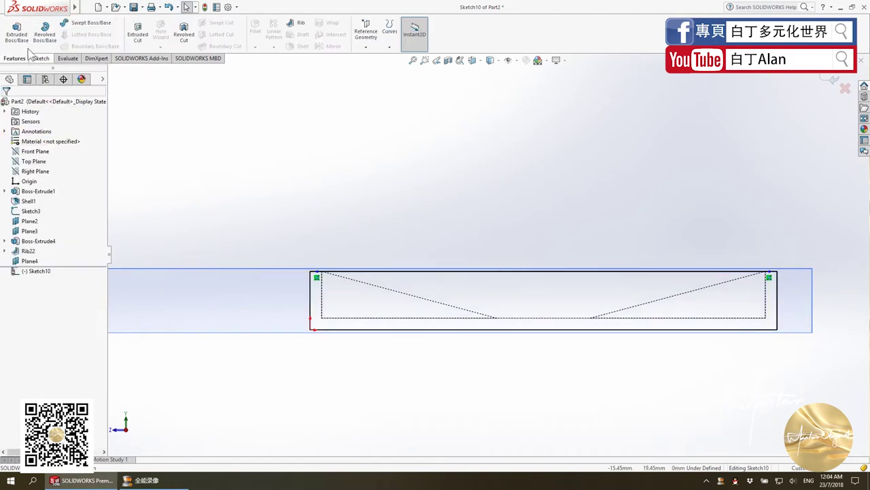
pyautogui.click(294, 24)
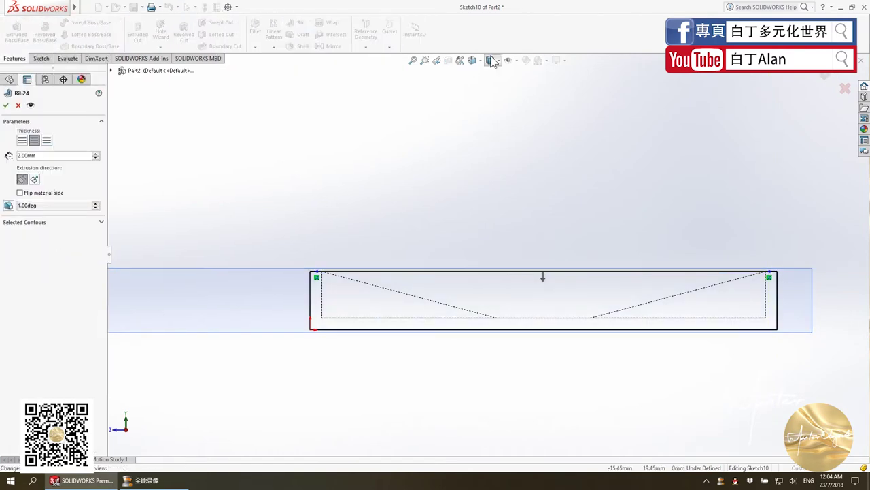
pyautogui.click(490, 60)
pyautogui.click(491, 98)
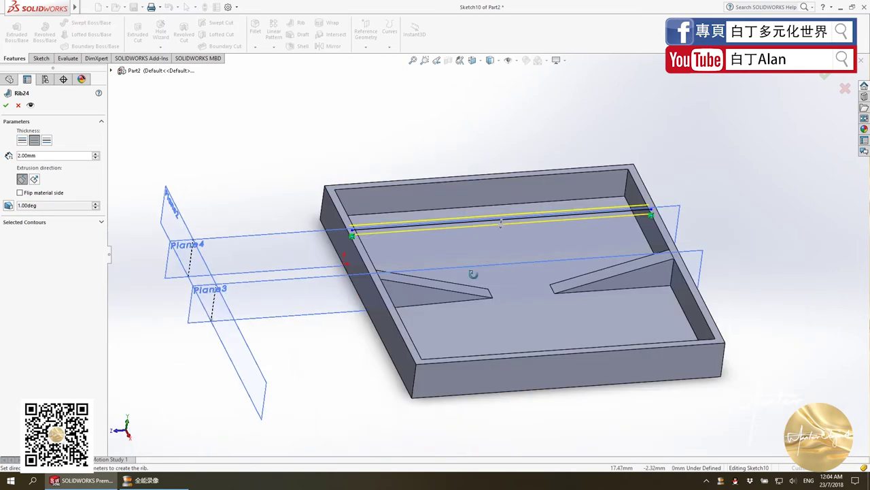
pyautogui.scroll(-3, 515, 227)
pyautogui.scroll(-3, 515, 227)
pyautogui.click(6, 106)
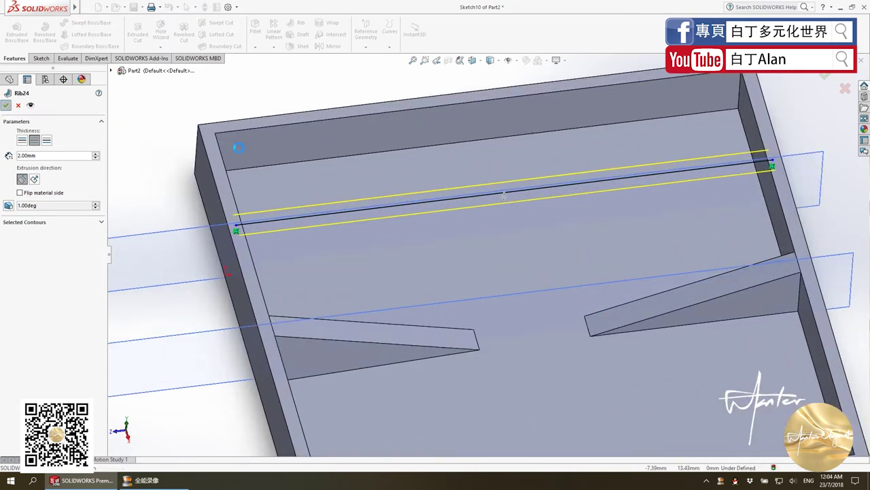
pyautogui.scroll(5, 468, 220)
pyautogui.scroll(-2, 467, 220)
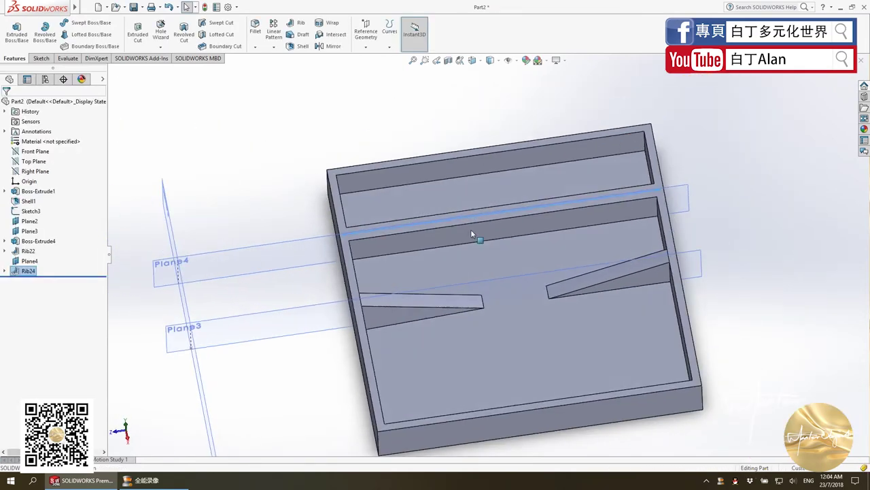
pyautogui.scroll(-3, 471, 229)
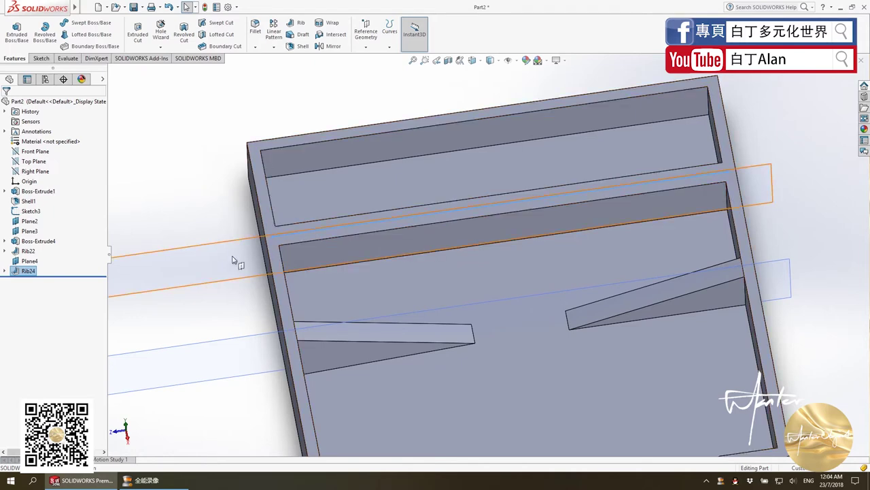
pyautogui.click(204, 252)
pyautogui.click(266, 212)
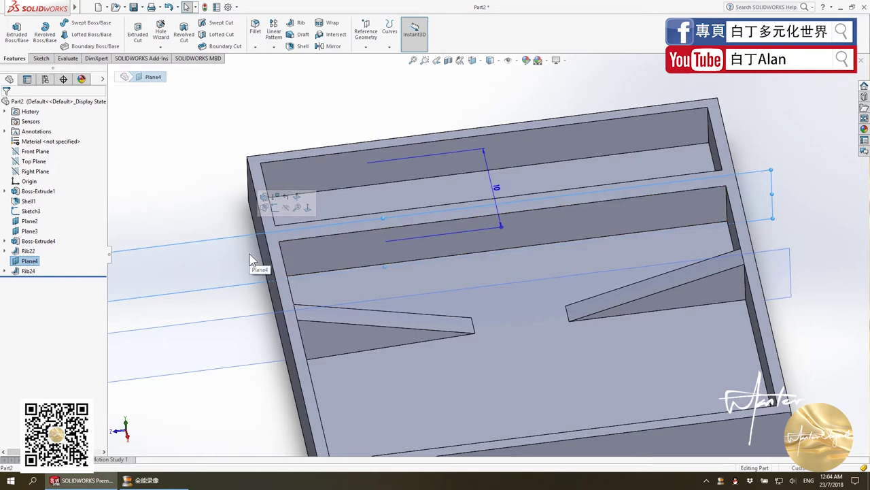
pyautogui.moveTo(245, 246); pyautogui.dragTo(254, 283, button='middle')
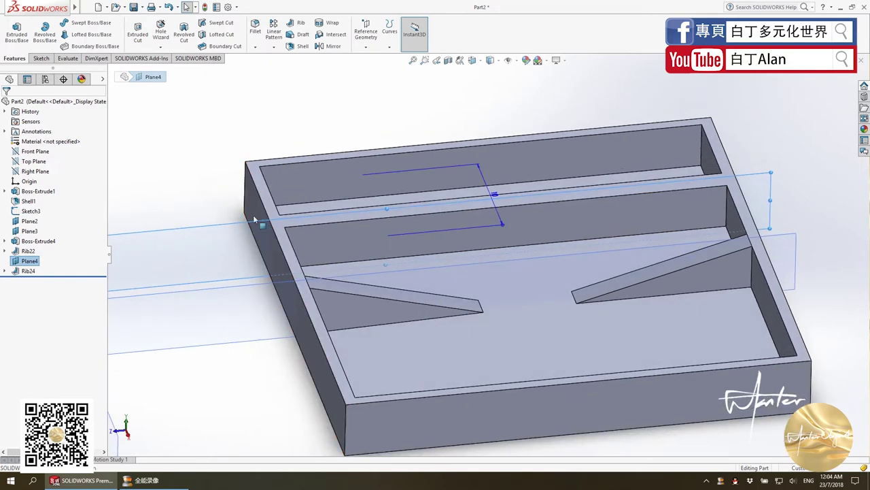
pyautogui.click(271, 179)
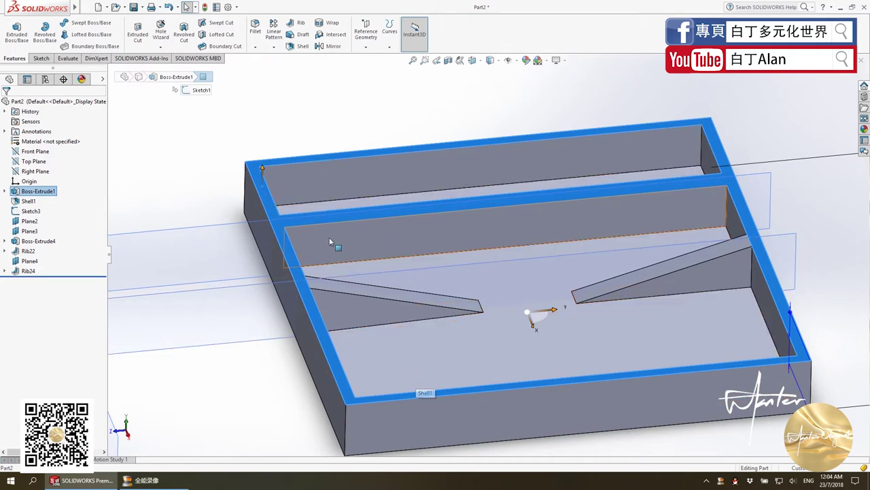
pyautogui.moveTo(329, 237); pyautogui.dragTo(327, 246, button='middle')
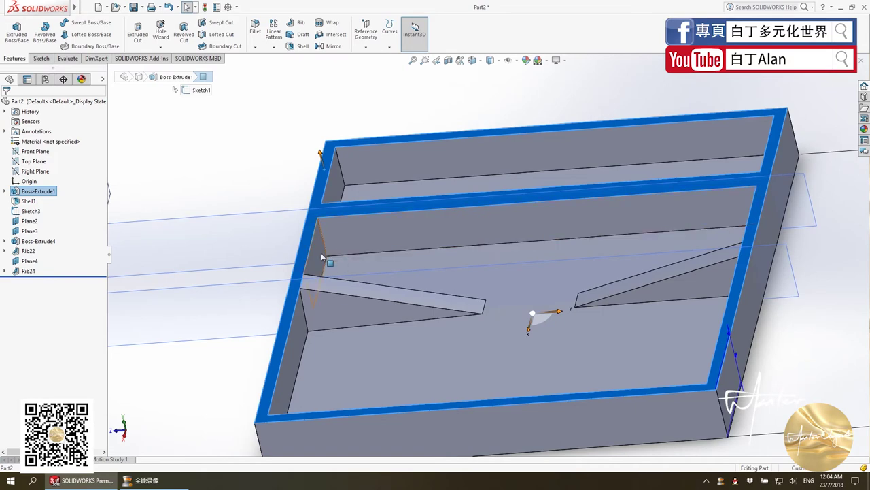
pyautogui.scroll(-5, 381, 259)
pyautogui.scroll(3, 587, 268)
pyautogui.scroll(-2, 667, 248)
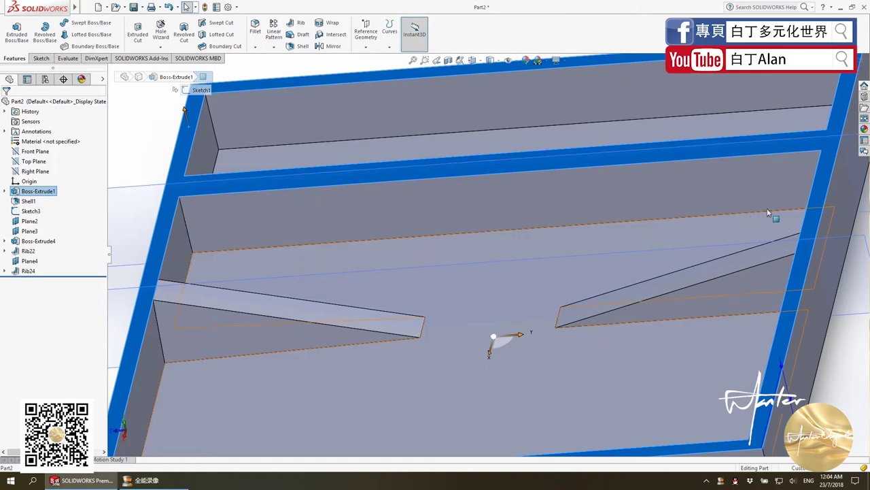
pyautogui.scroll(2, 795, 196)
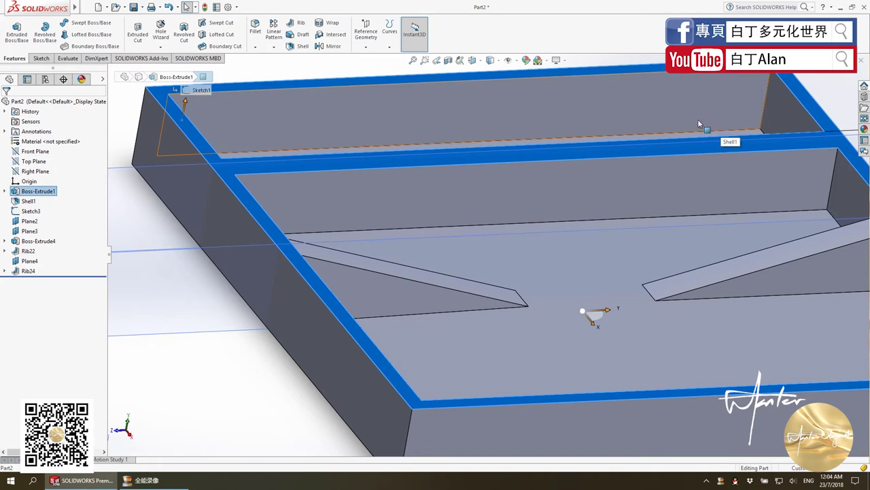
pyautogui.click(589, 107)
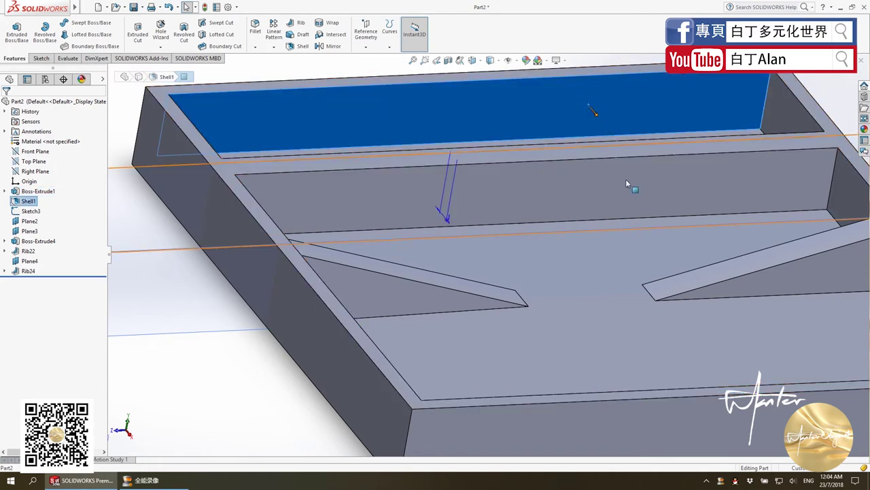
pyautogui.hotkey('ctrl', 'shift', 'z')
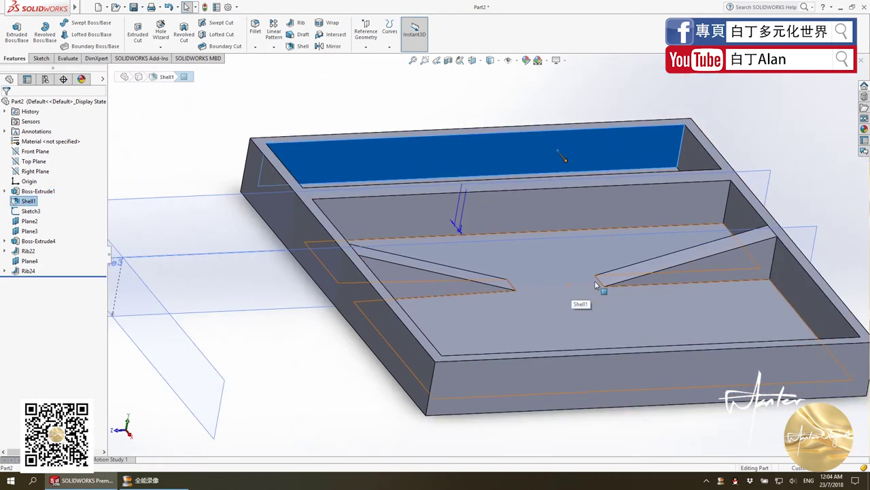
pyautogui.click(256, 193)
pyautogui.hotkey('ctrl', 'shift', 'z')
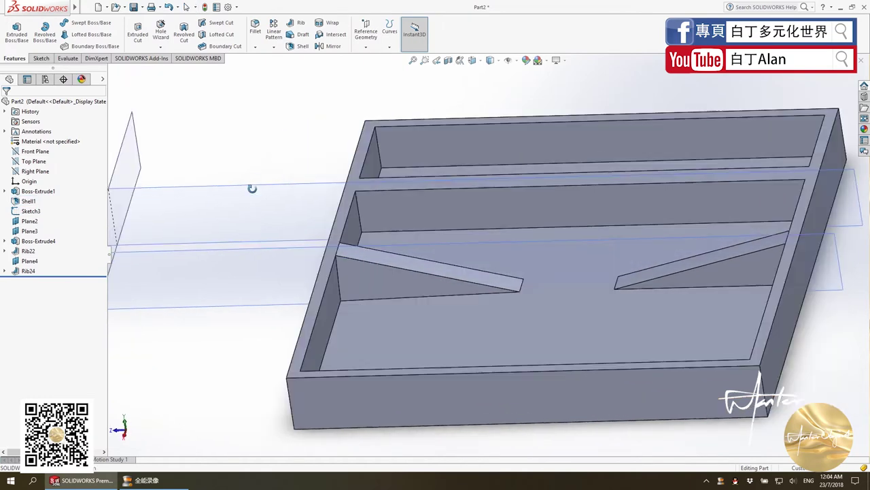
pyautogui.click(363, 254)
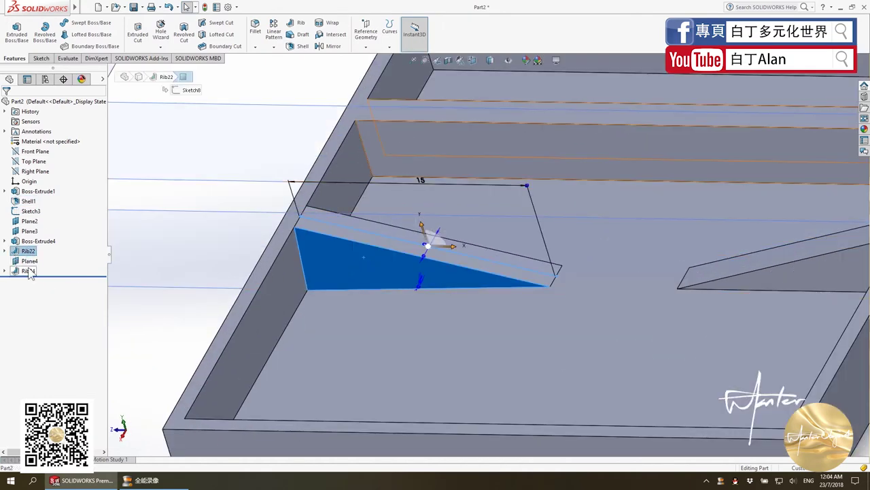
# Edit Rib24 to enable a 45° outward draft and view the flared divider
pyautogui.click(30, 241)
pyautogui.rightClick(30, 240)
pyautogui.click(38, 248)
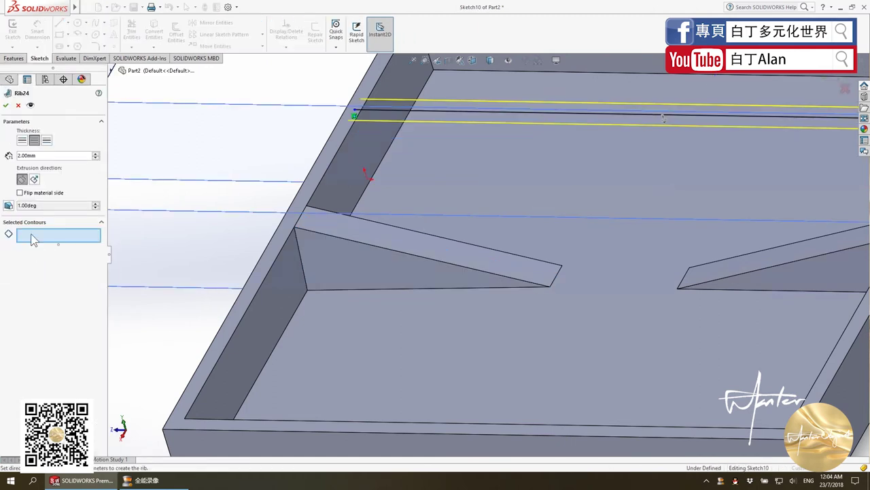
pyautogui.click(9, 206)
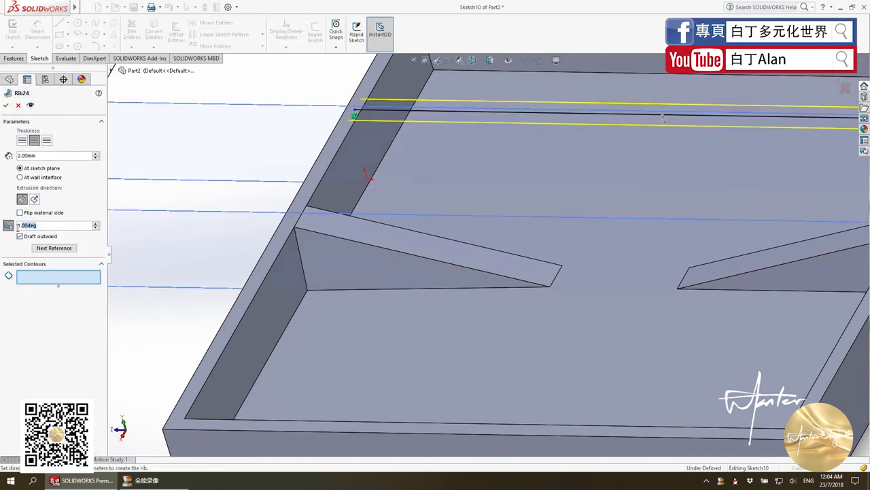
pyautogui.write('30')
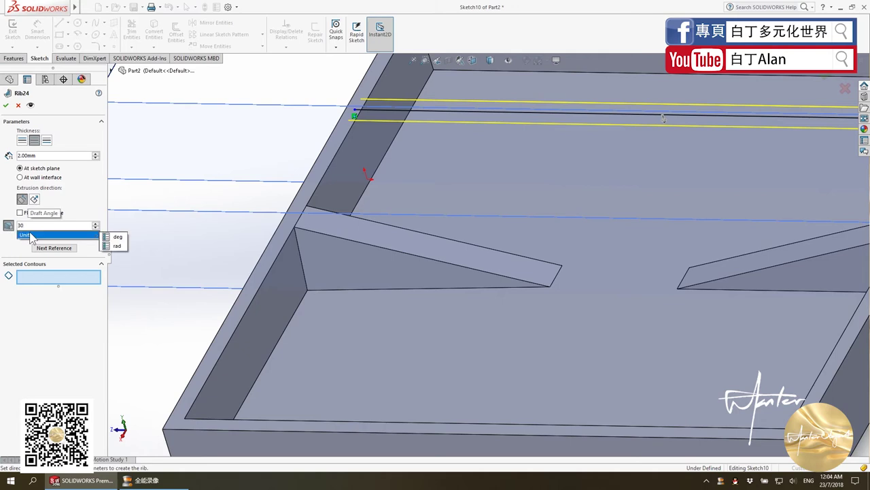
pyautogui.write('5')
pyautogui.press('Return')
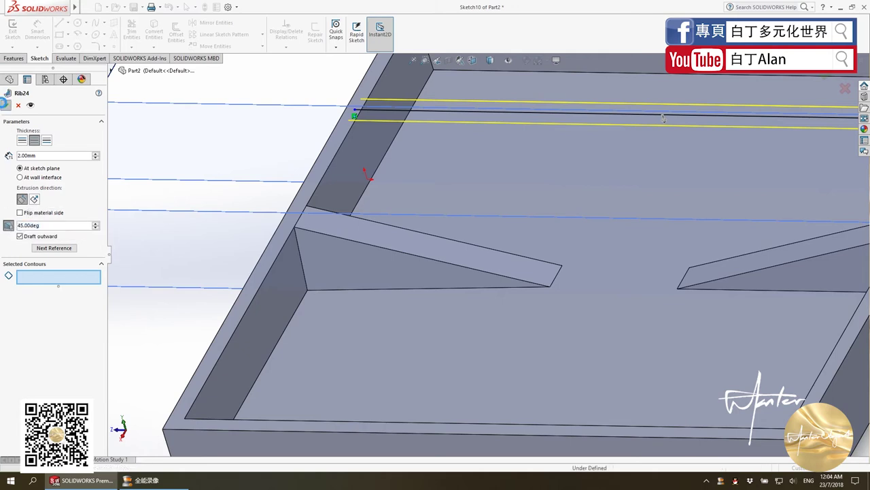
pyautogui.press('Return')
pyautogui.scroll(-5, 159, 136)
pyautogui.moveTo(408, 204); pyautogui.dragTo(539, 168, button='middle')
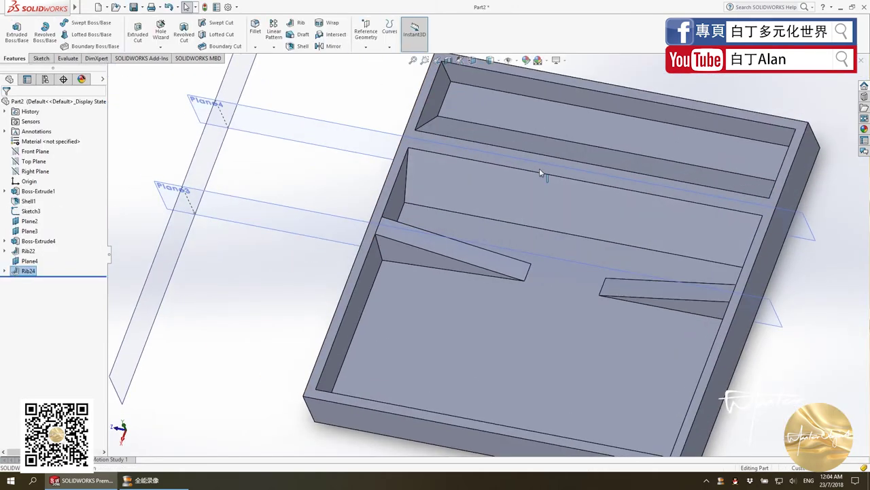
pyautogui.scroll(5, 372, 133)
pyautogui.moveTo(372, 133); pyautogui.dragTo(396, 126, button='middle')
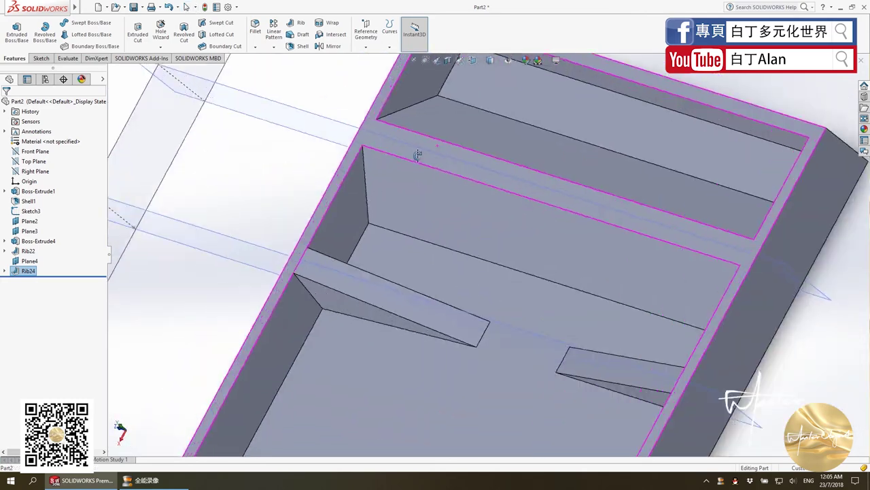
# Shell the ribbed tray at 1.00 mm with the underside face left open
pyautogui.click(300, 46)
pyautogui.scroll(-5, 460, 236)
pyautogui.click(435, 226)
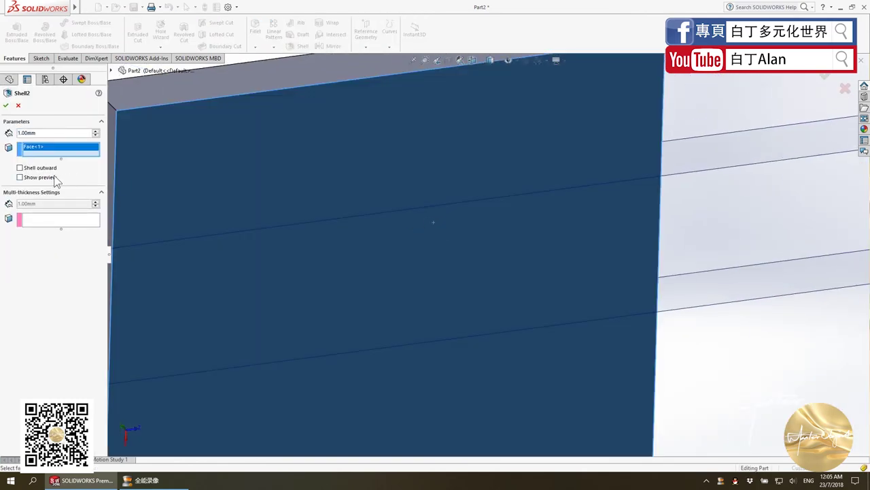
pyautogui.press('Return')
pyautogui.scroll(3, 435, 224)
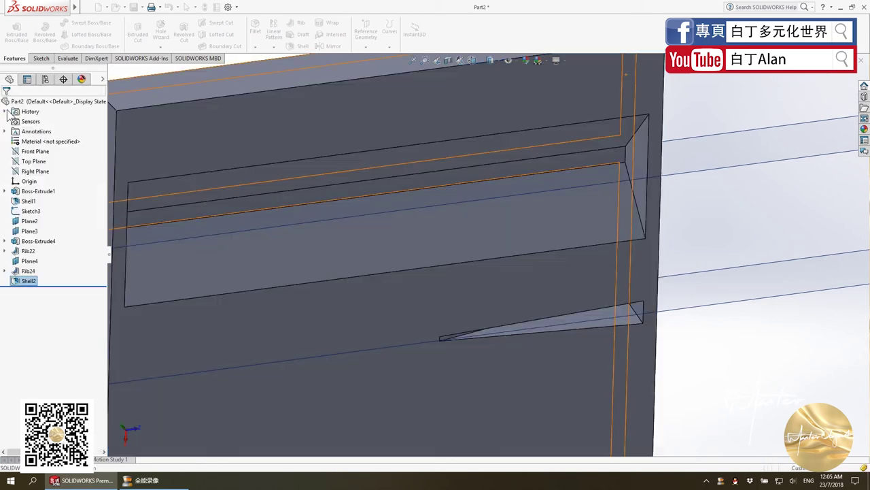
pyautogui.scroll(3, 476, 272)
pyautogui.moveTo(488, 290)
pyautogui.mouseDown(button='middle')
pyautogui.moveTo(544, 197)
pyautogui.moveTo(527, 214)
pyautogui.moveTo(429, 239)
pyautogui.mouseUp(button='middle')
pyautogui.scroll(-2, 527, 214)
pyautogui.scroll(-2, 527, 214)
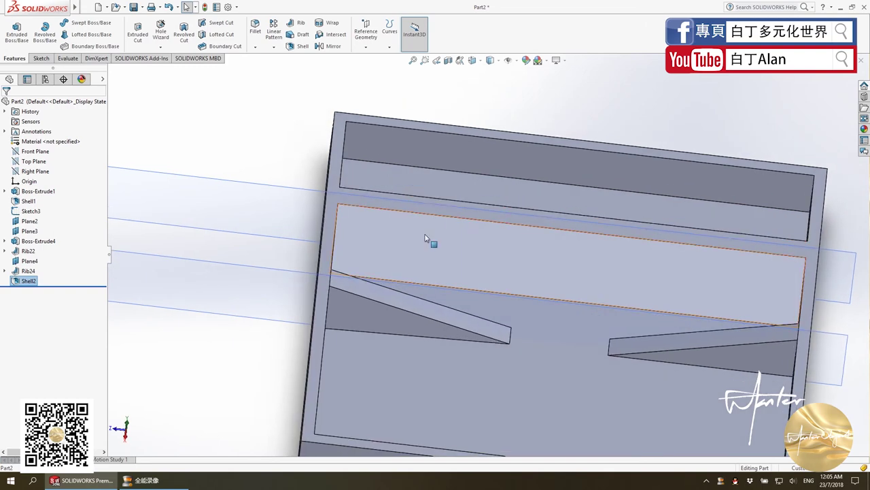
pyautogui.click(429, 239)
pyautogui.moveTo(460, 280); pyautogui.dragTo(429, 250, button='middle')
pyautogui.scroll(-2, 465, 250)
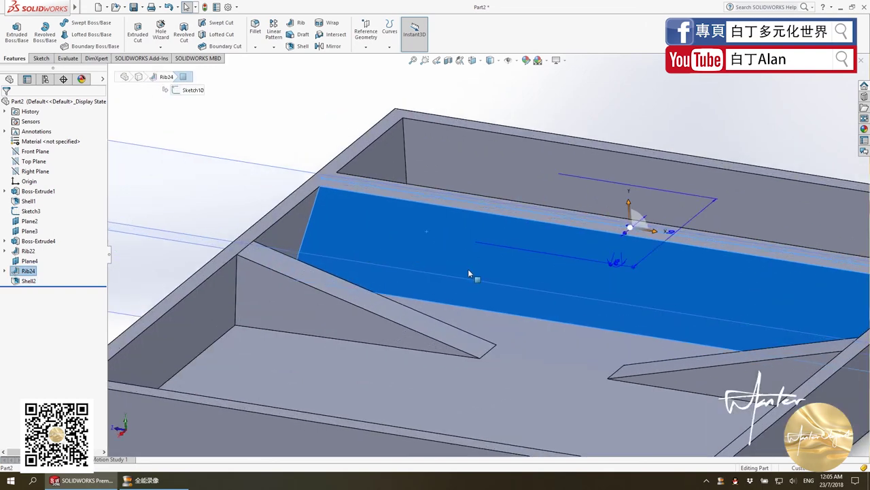
pyautogui.scroll(2, 468, 272)
pyautogui.scroll(4, 660, 346)
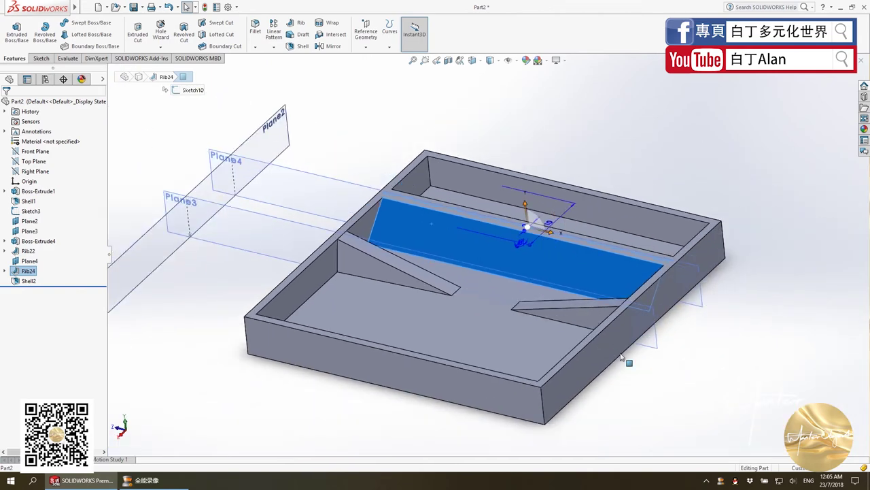
pyautogui.scroll(-2, 621, 355)
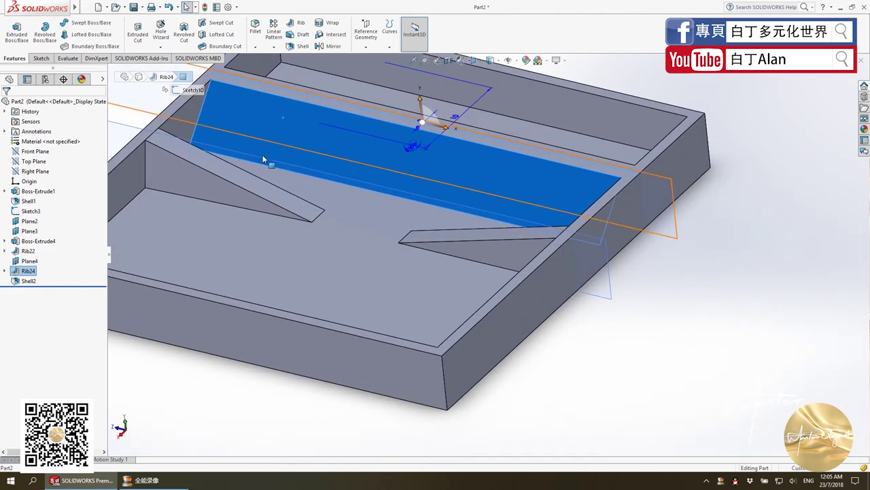
pyautogui.click(247, 182)
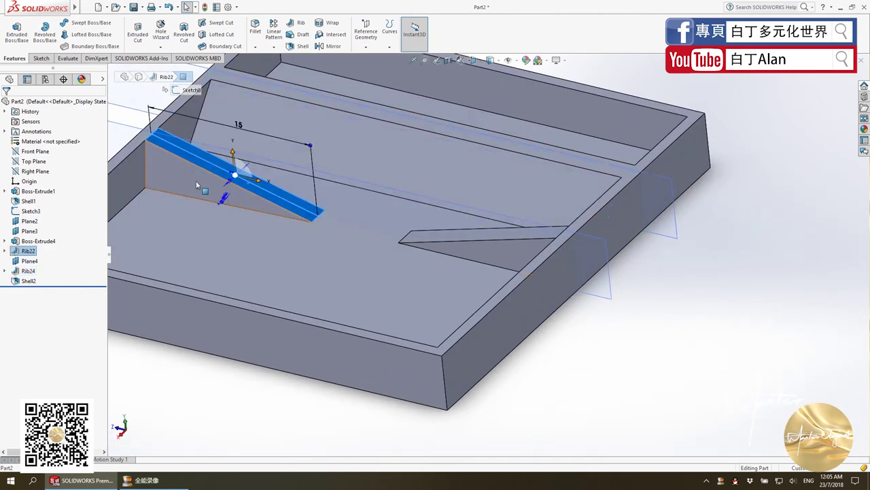
pyautogui.scroll(3, 660, 355)
pyautogui.scroll(-2, 661, 356)
pyautogui.scroll(2, 472, 268)
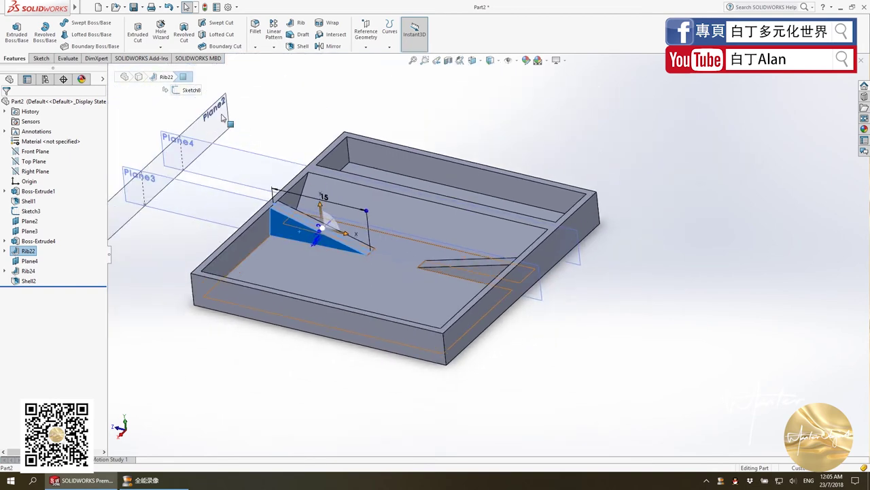
pyautogui.scroll(-2, 340, 217)
pyautogui.scroll(3, 430, 301)
pyautogui.scroll(-2, 429, 302)
pyautogui.scroll(-1, 489, 388)
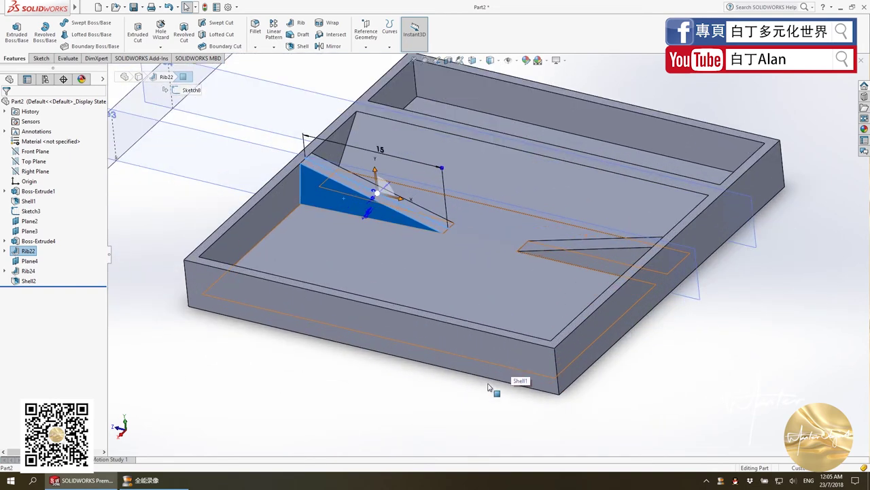
pyautogui.scroll(1, 488, 388)
pyautogui.scroll(2, 615, 129)
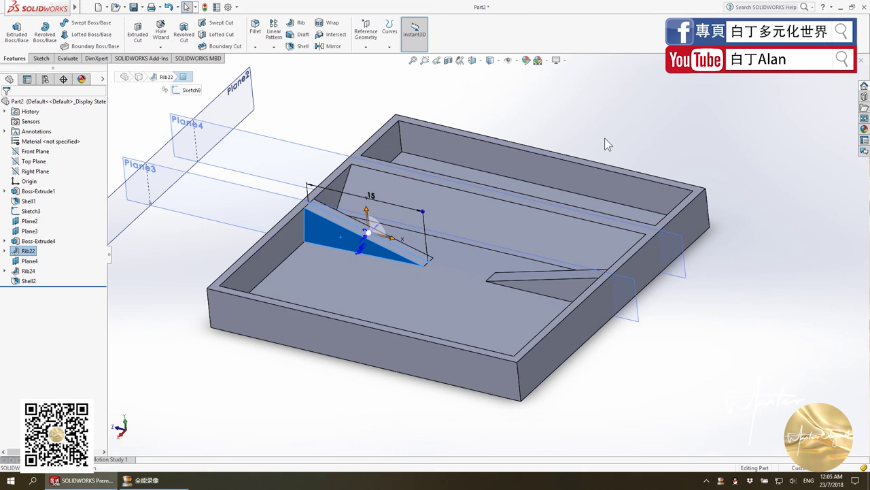
pyautogui.press('Escape')
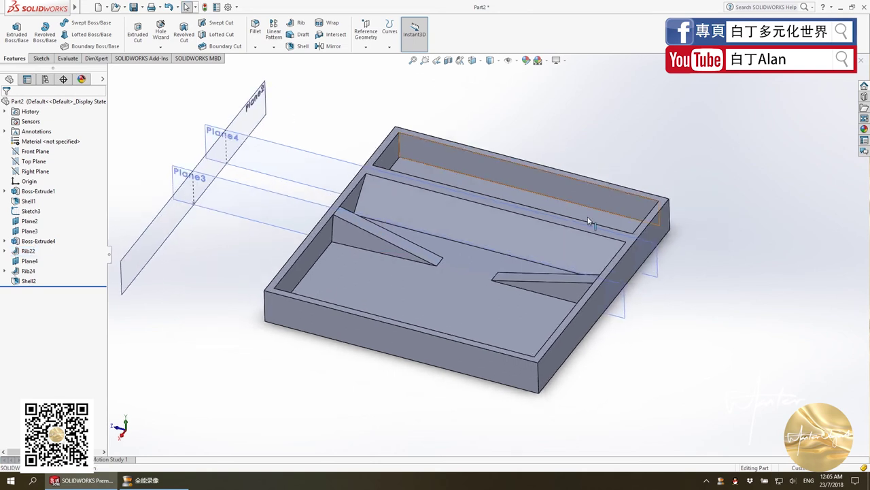
pyautogui.moveTo(601, 190); pyautogui.dragTo(592, 247, button='middle')
pyautogui.scroll(-2, 557, 381)
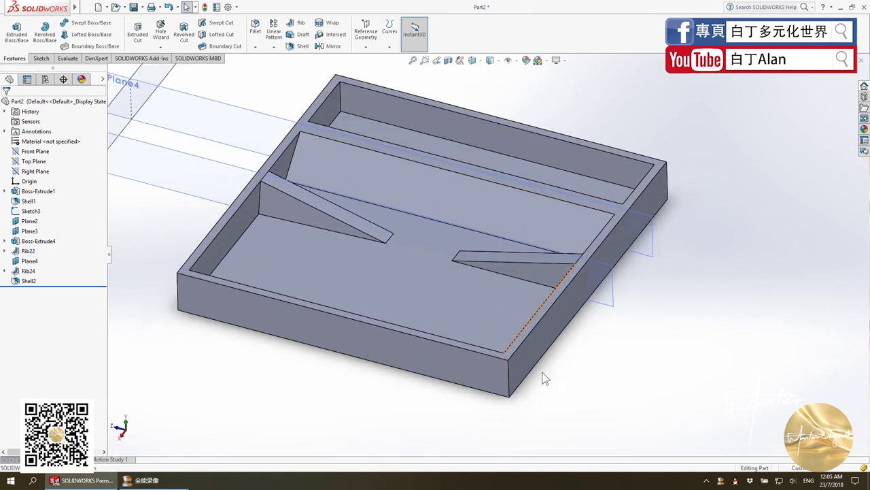